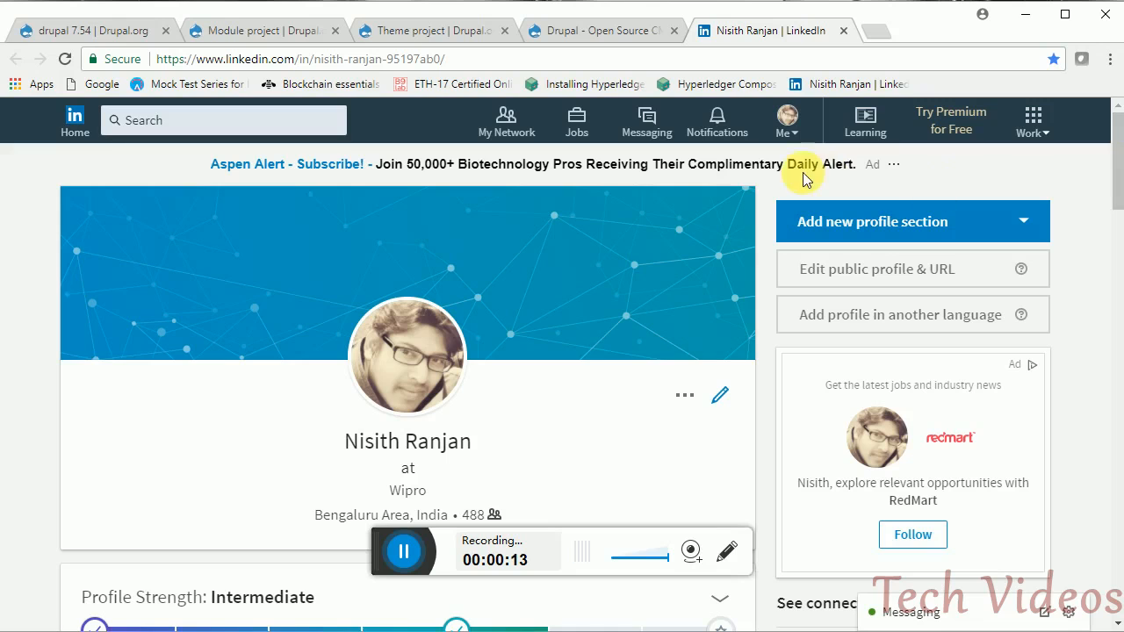
- Switch from the LinkedIn profile to the drupal.org homepage tab
left_click(594, 32)
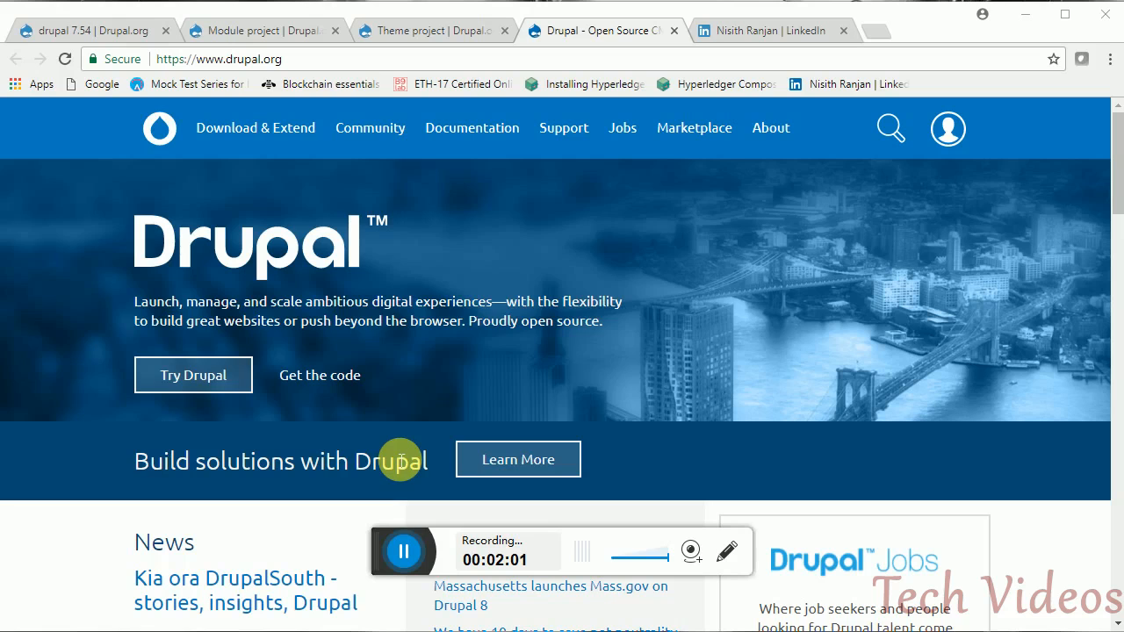
left_click(403, 550)
left_click(366, 549)
left_click(305, 61)
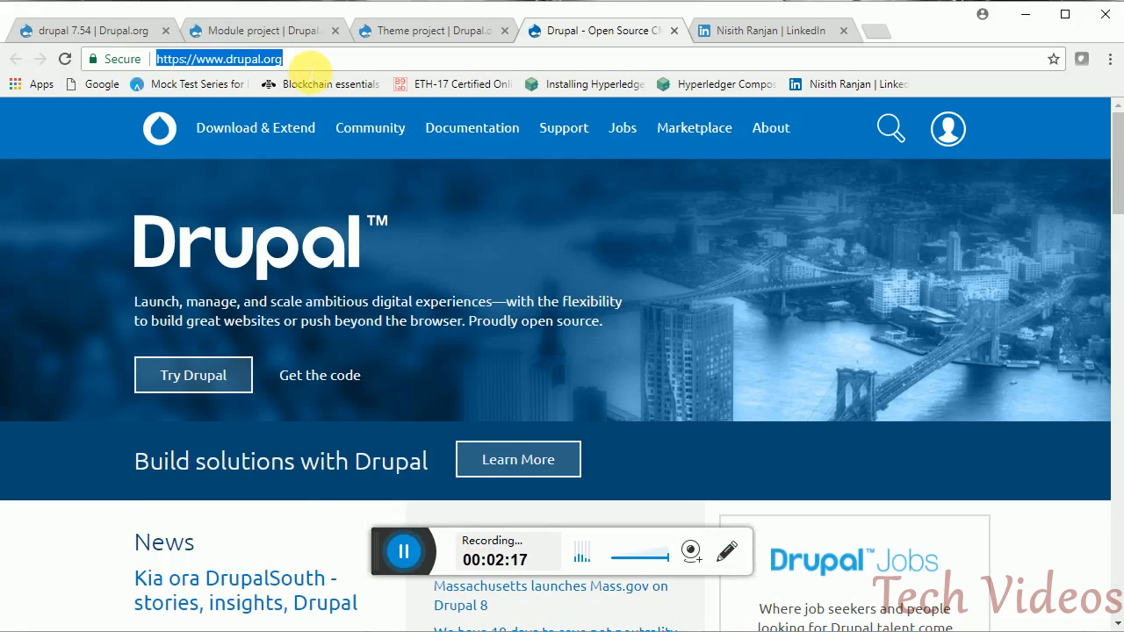
left_click(303, 64)
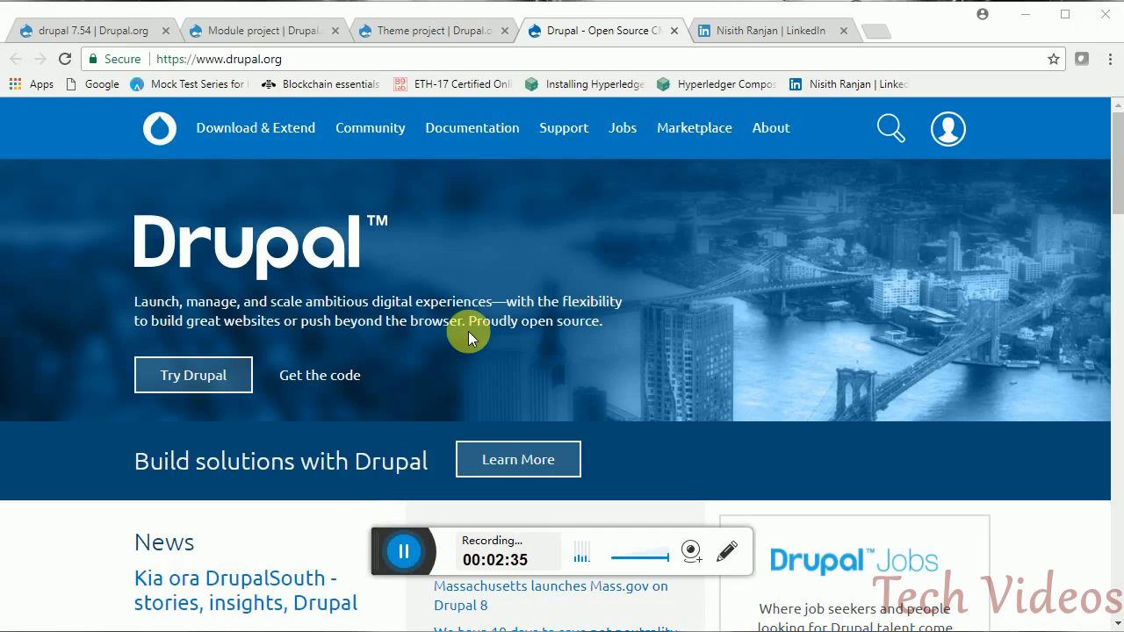
left_click(413, 550)
left_click(247, 35)
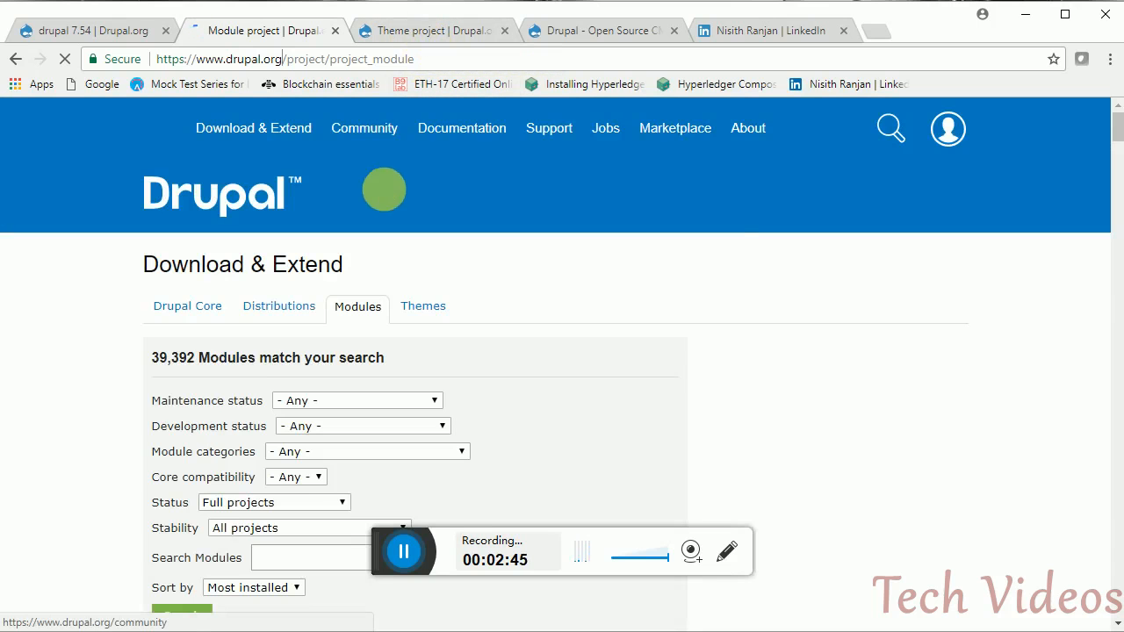
- Check the 39,392-module count, glance at the 2,560-theme listing, then return to Modules
left_click_drag(153, 360, 221, 364)
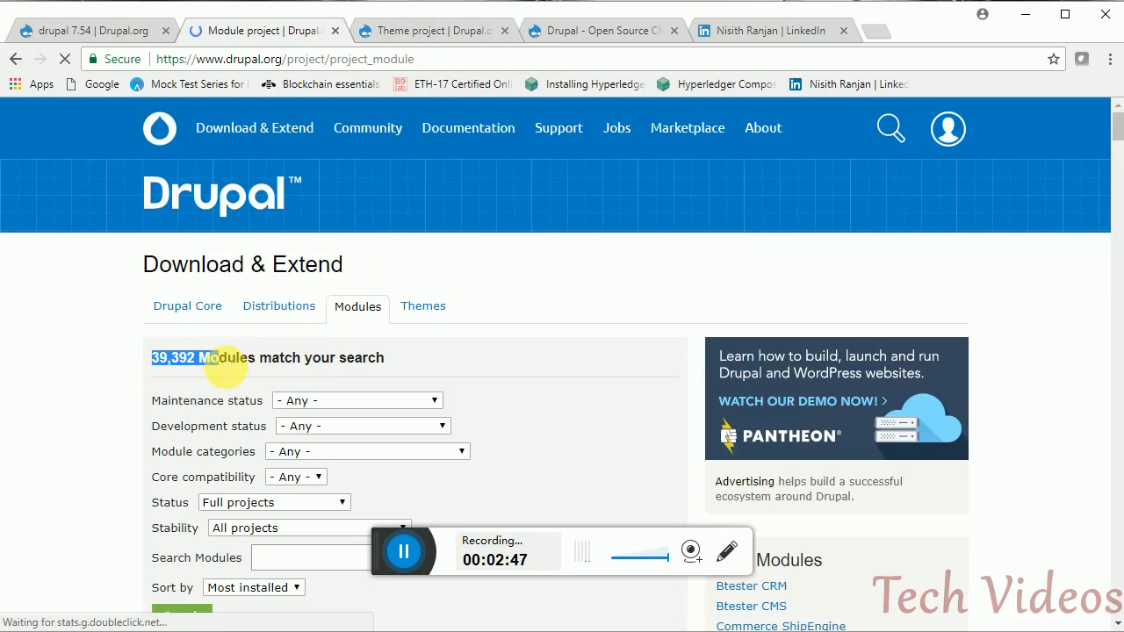
left_click(187, 364)
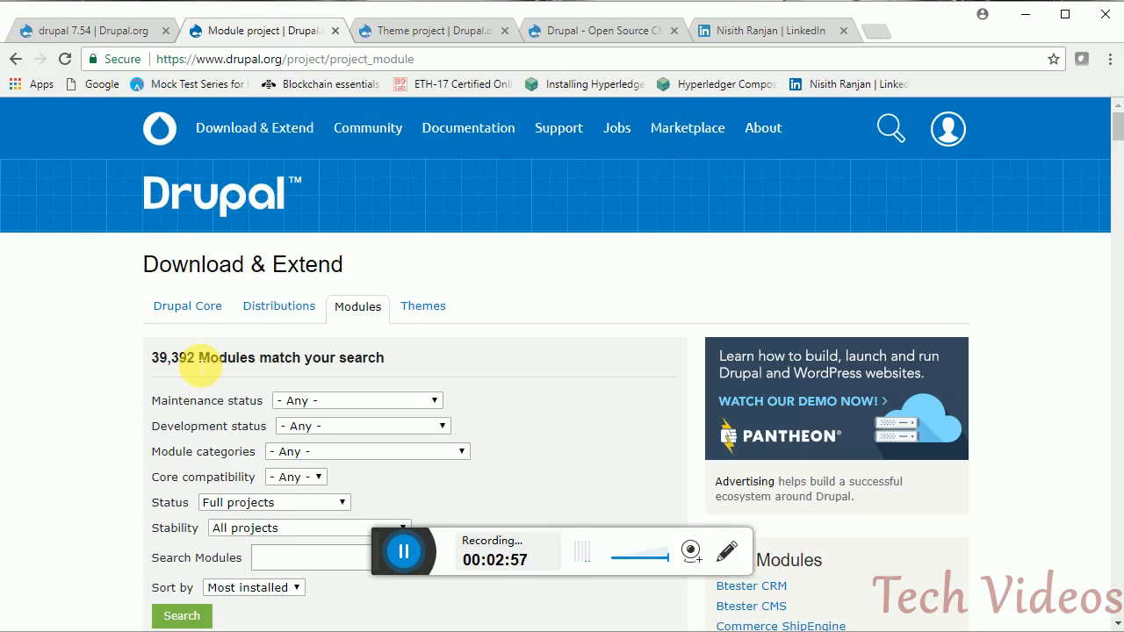
key("ctrl+Tab")
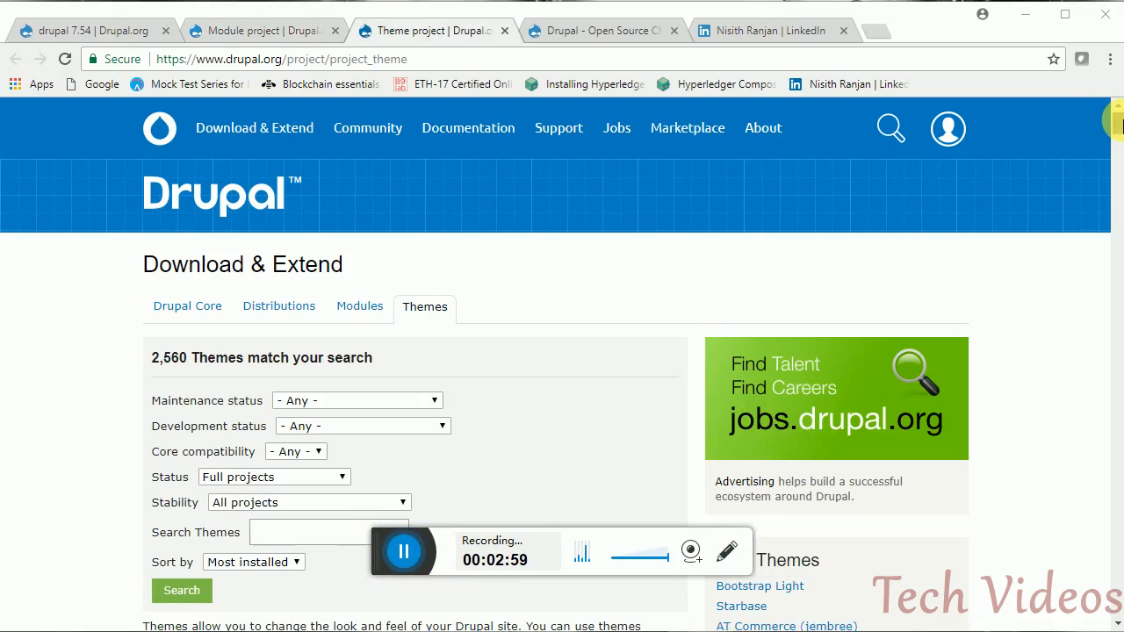
left_click_drag(1120, 127, 1120, 99)
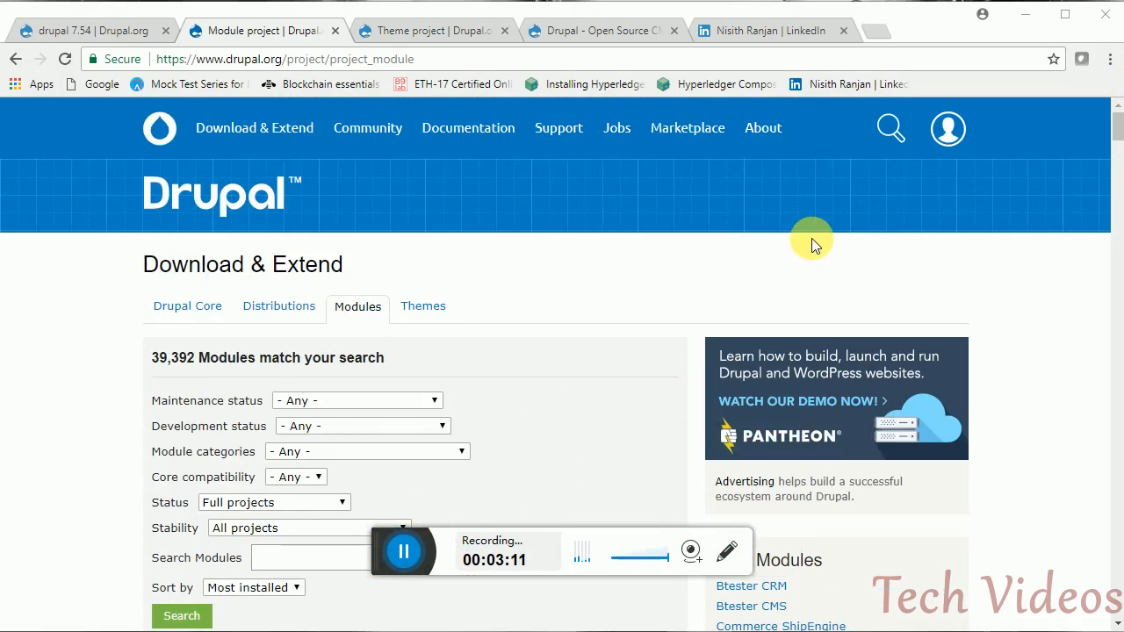
- Look over the drupal.org login options, then switch to the drupal 7.54 release page
left_click(954, 147)
left_click(403, 555)
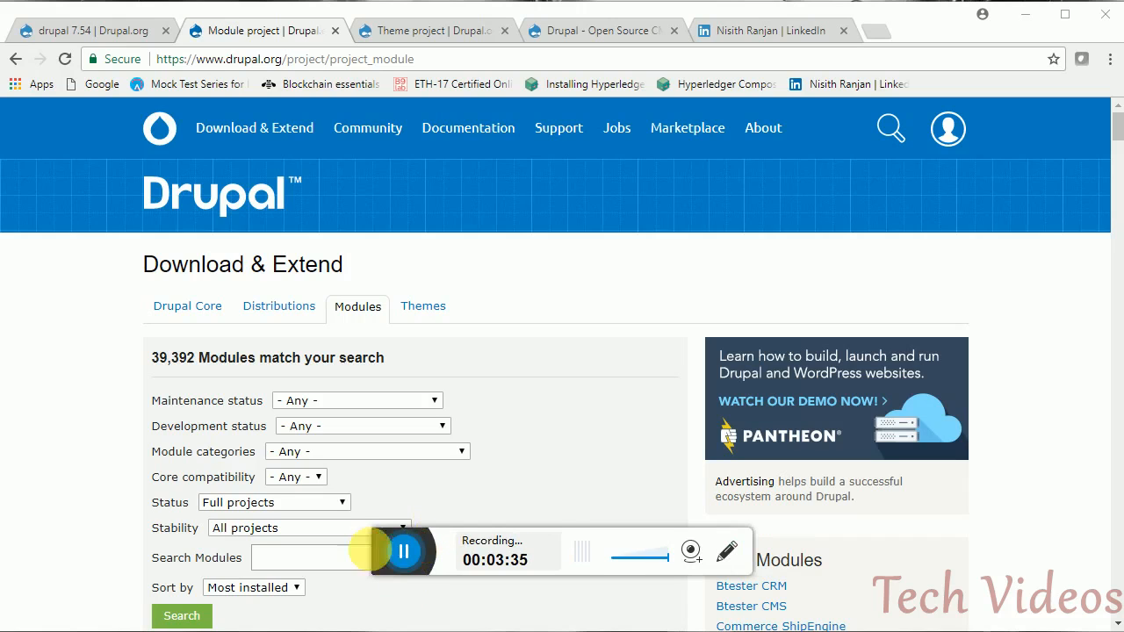
left_click(368, 553)
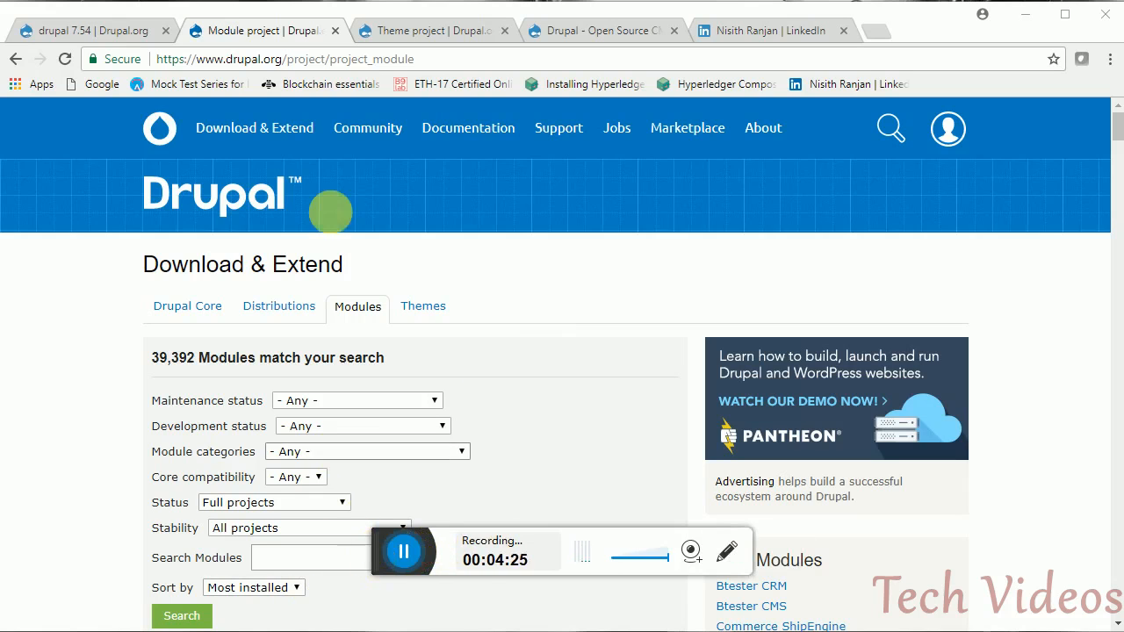
left_click(89, 33)
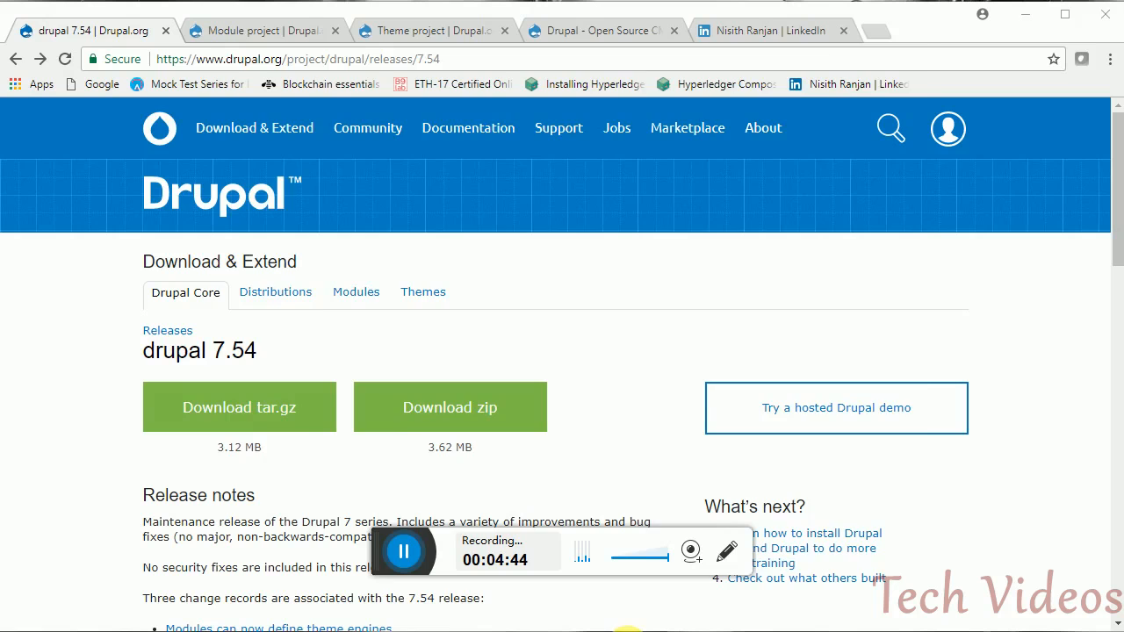
left_click(627, 631)
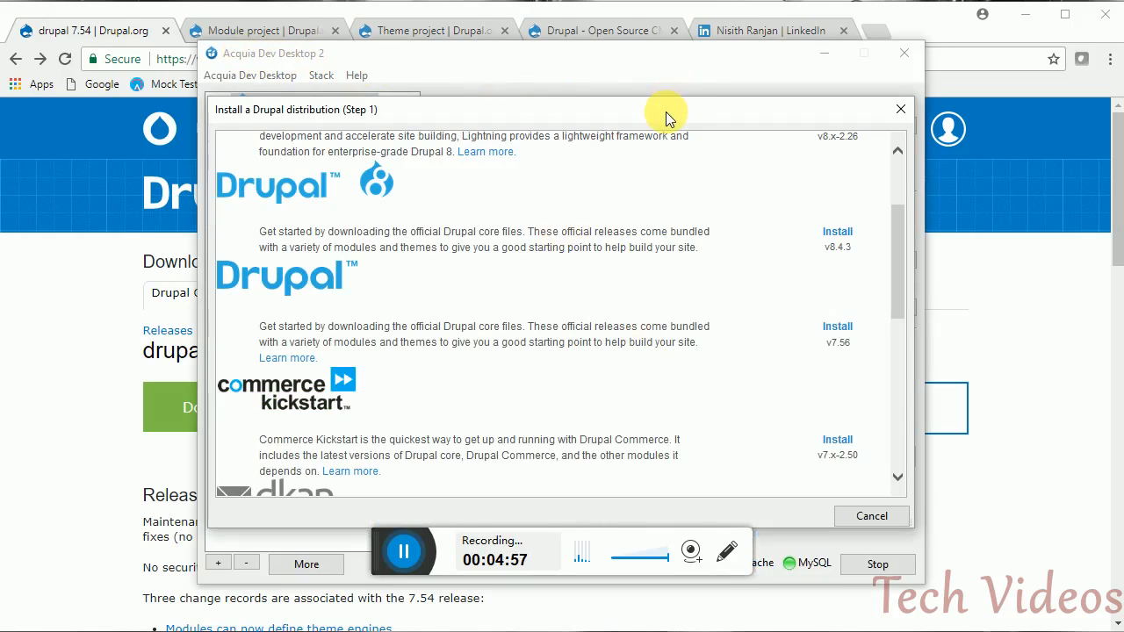
- Close the Drupal distribution installer and choose to create a new Drupal site
left_click(900, 112)
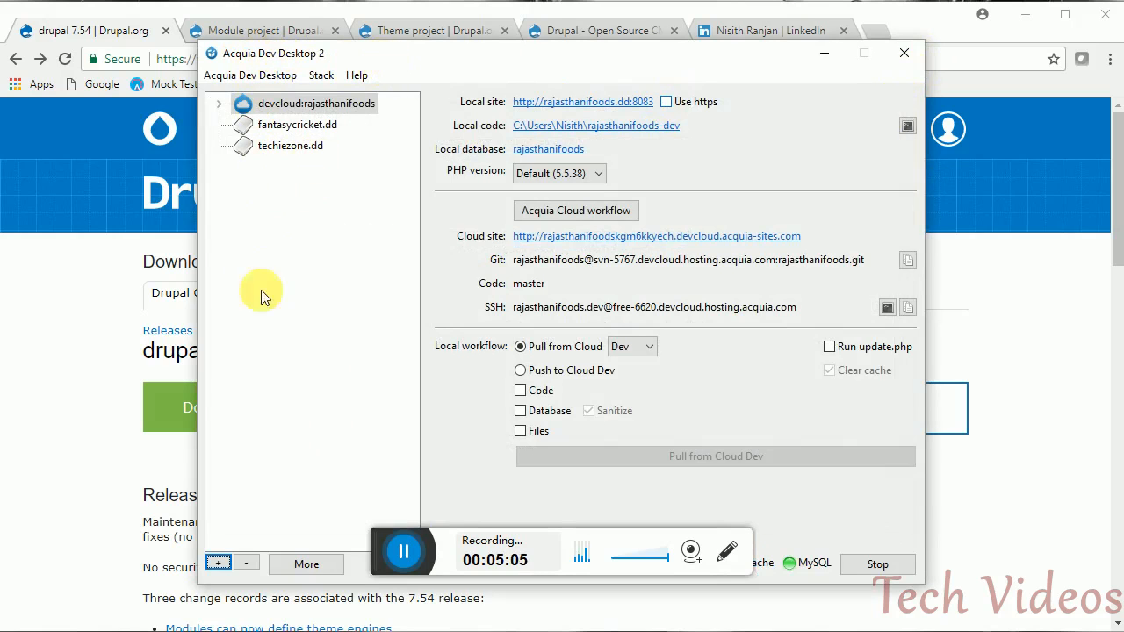
left_click(220, 569)
left_click(492, 537)
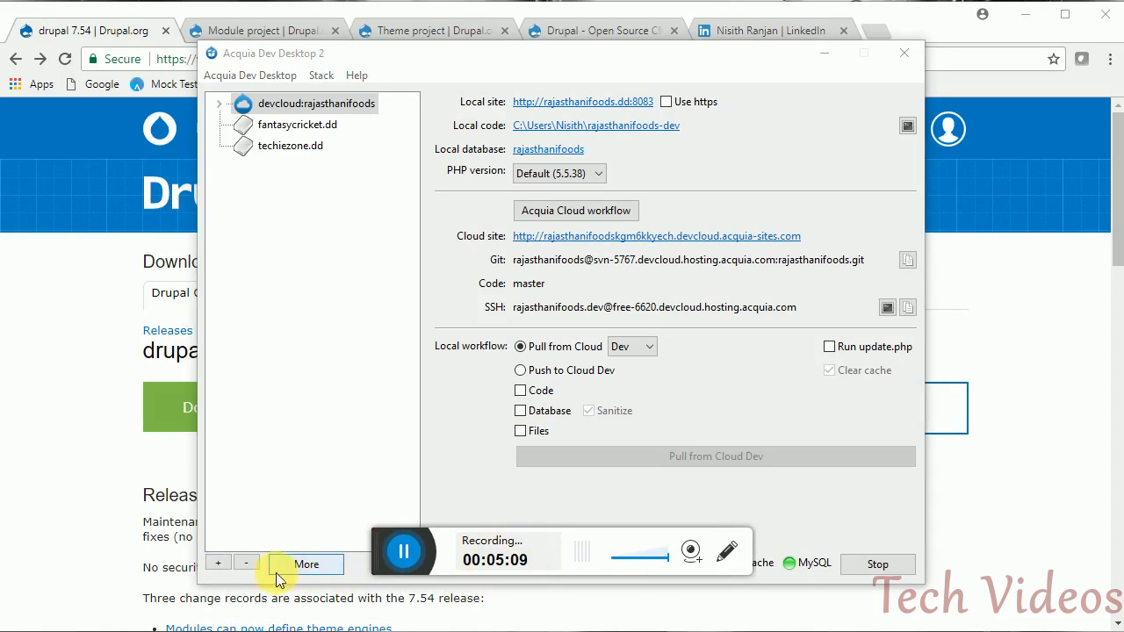
left_click(219, 562)
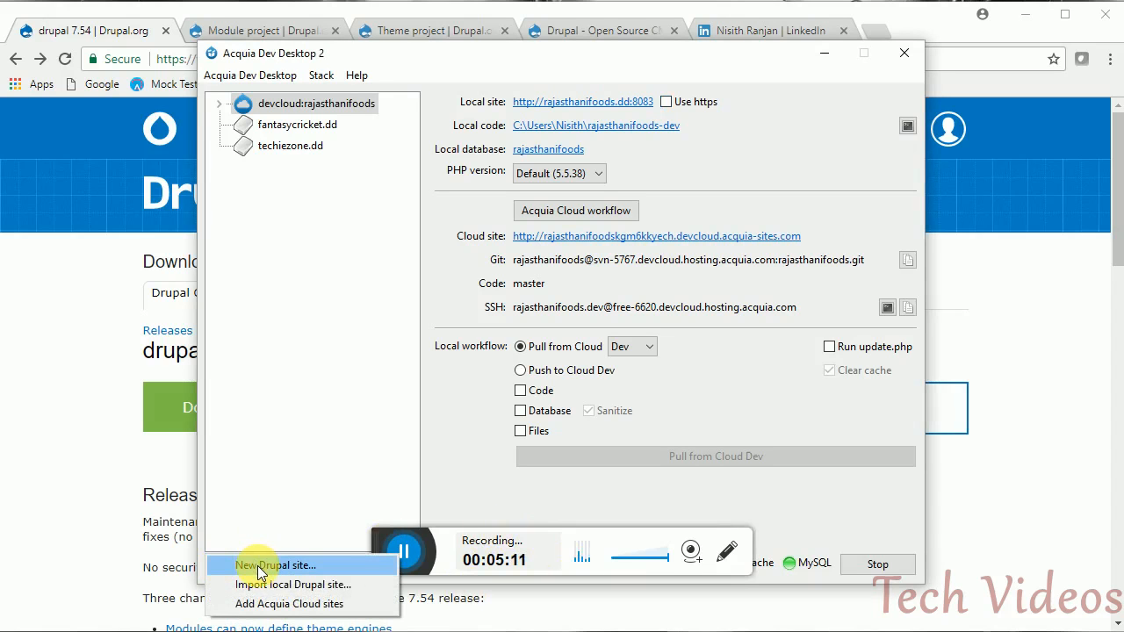
left_click(260, 566)
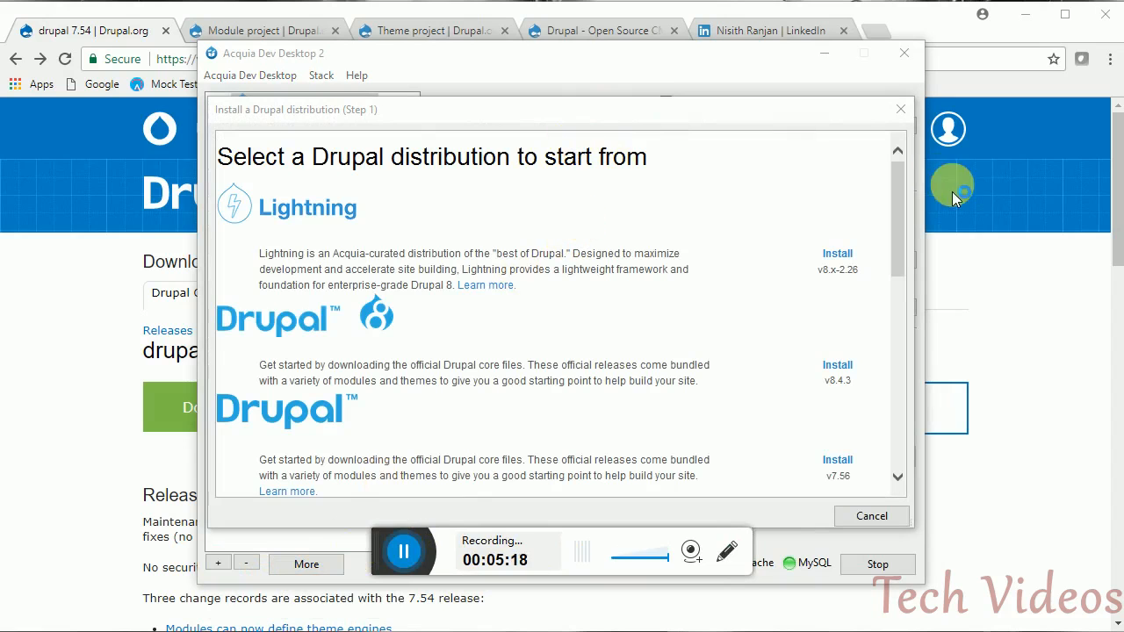
- Scroll the distribution list and install Drupal v7.56
left_click_drag(896, 162, 900, 231)
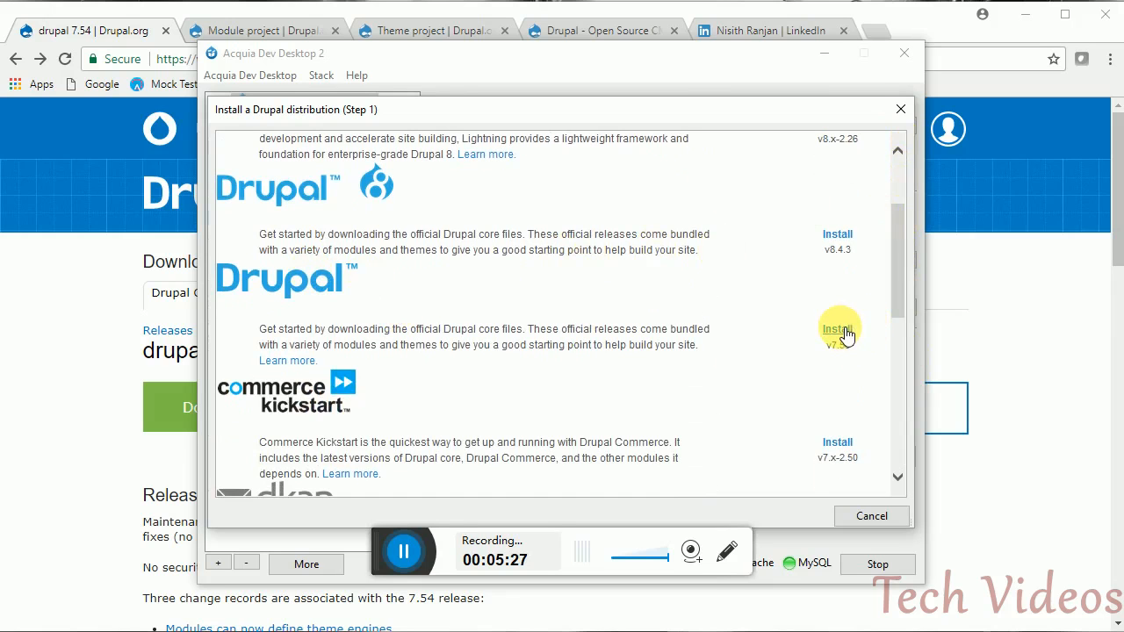
left_click(404, 550)
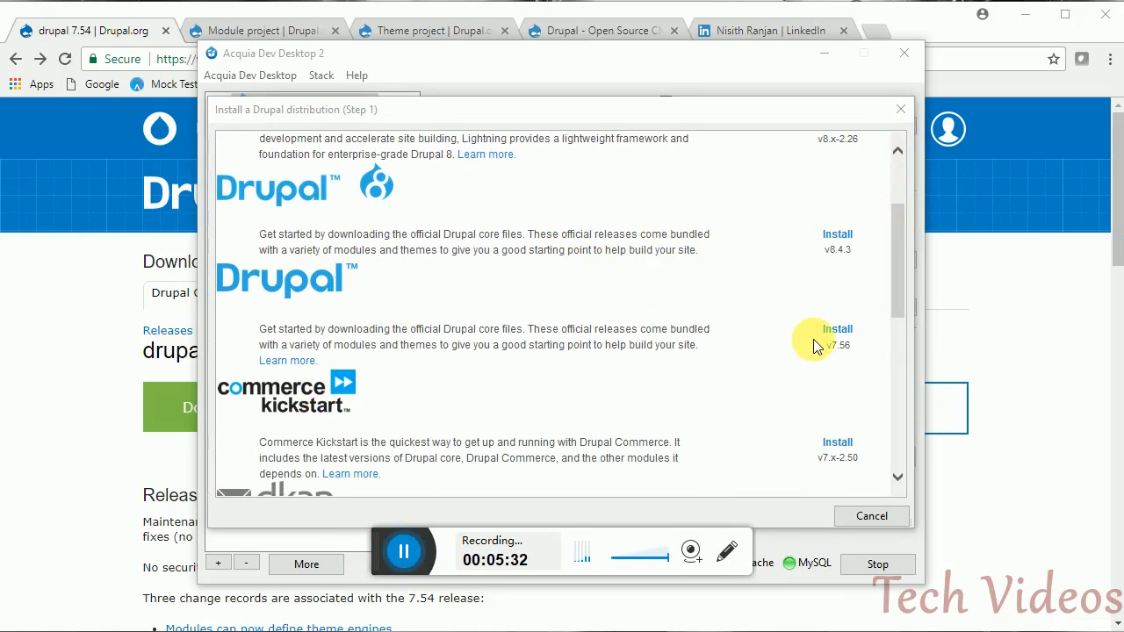
left_click(838, 335)
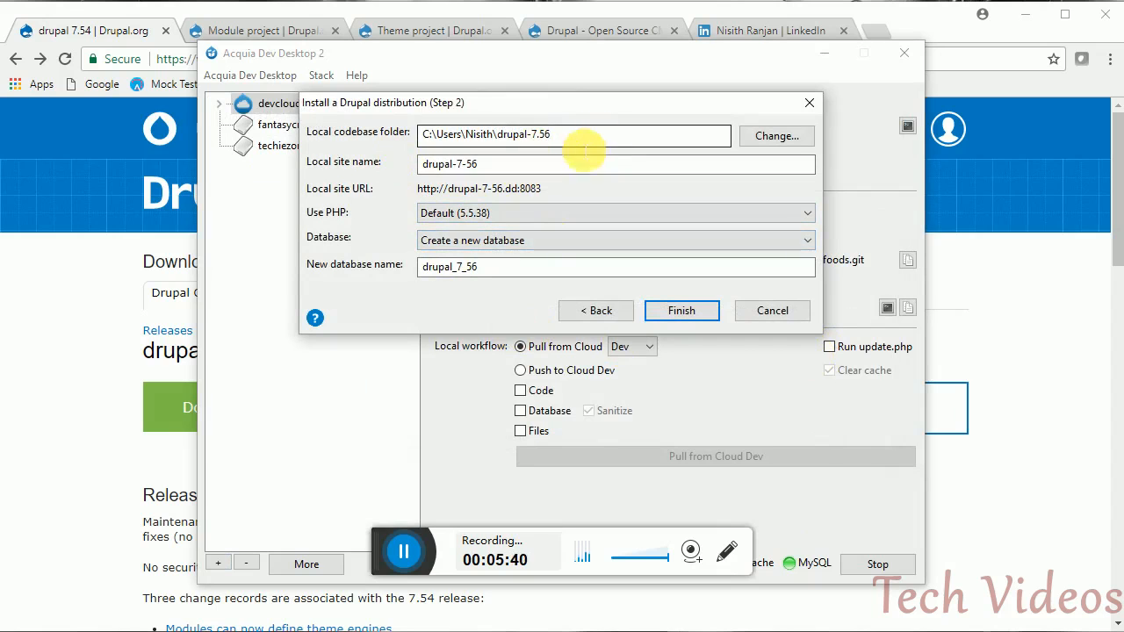
- Set the codebase folder to G:\work\drupal and the site name to drupallocal
left_click(485, 134)
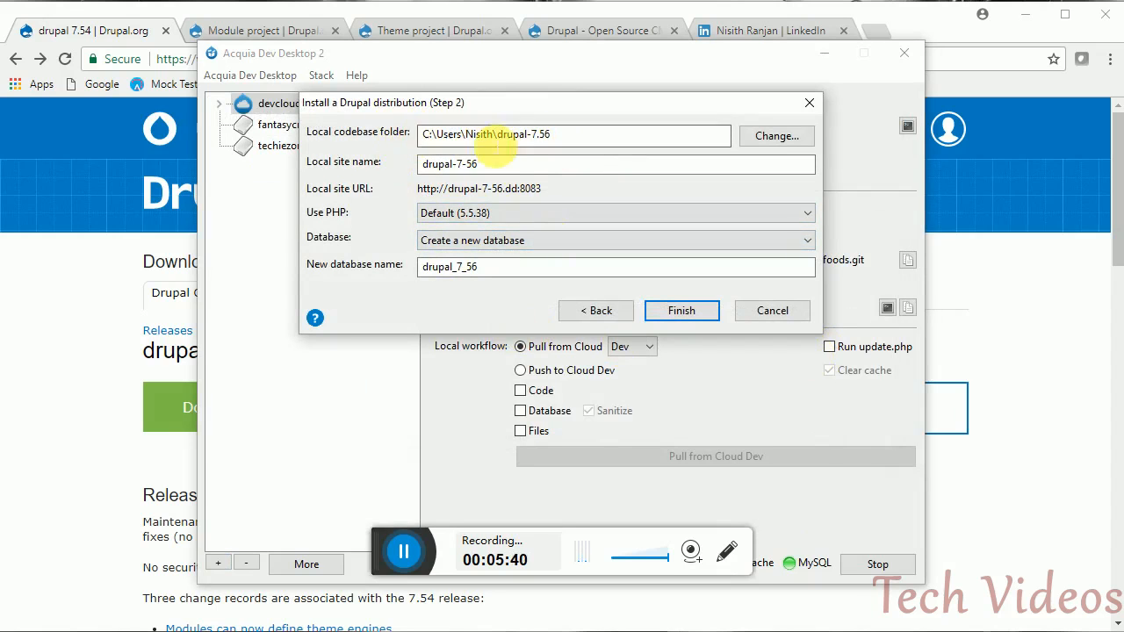
left_click(773, 136)
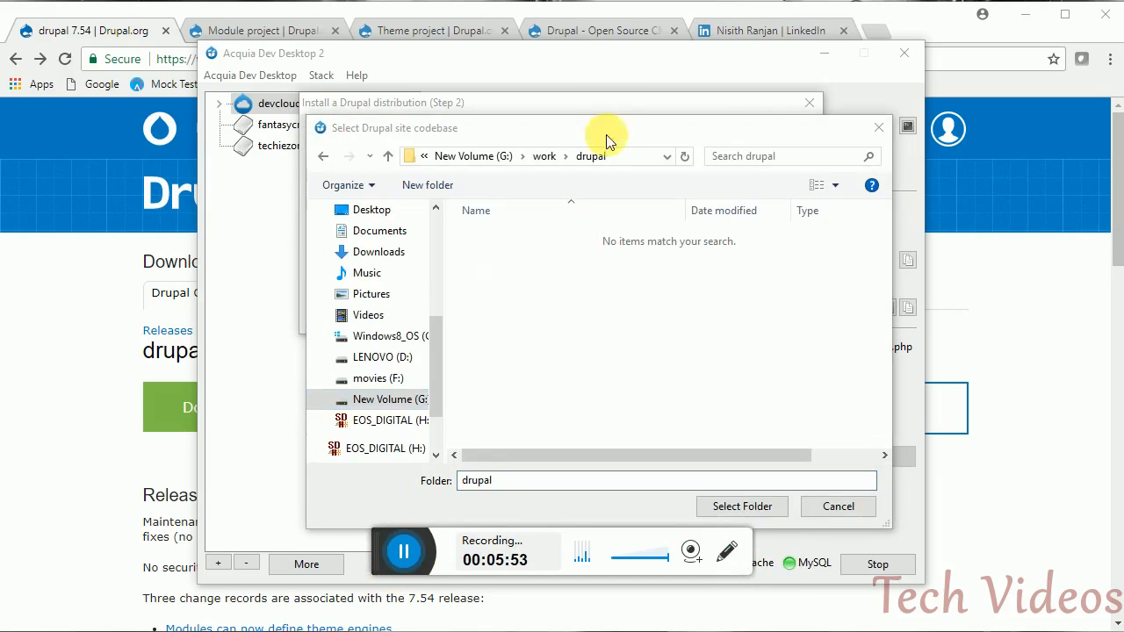
left_click(726, 518)
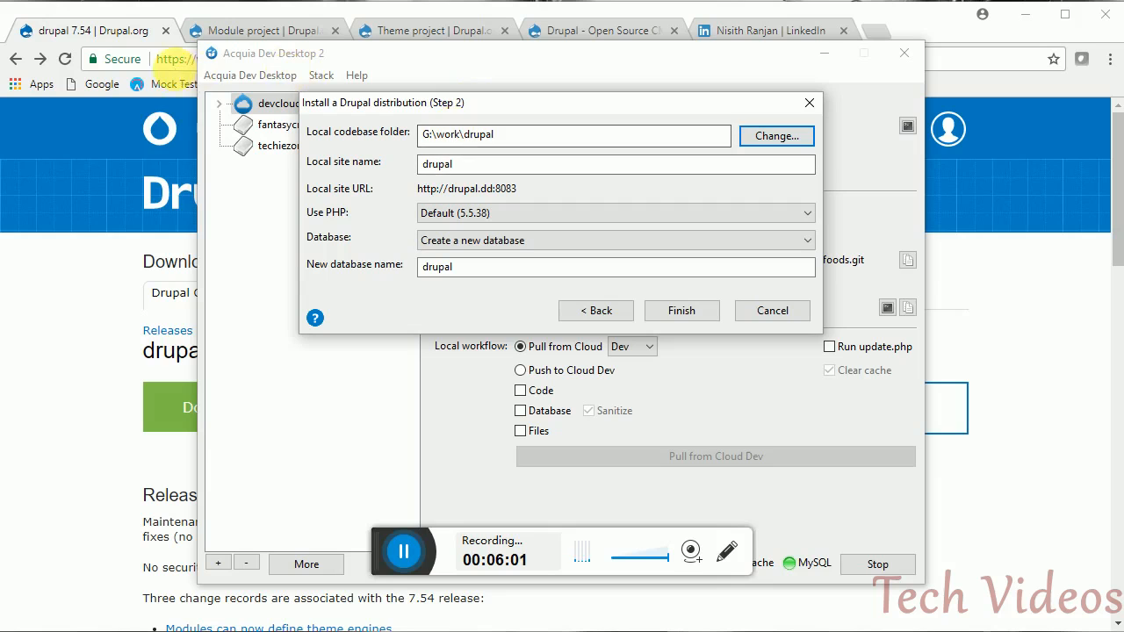
left_click_drag(502, 138, 425, 136)
left_click(474, 167)
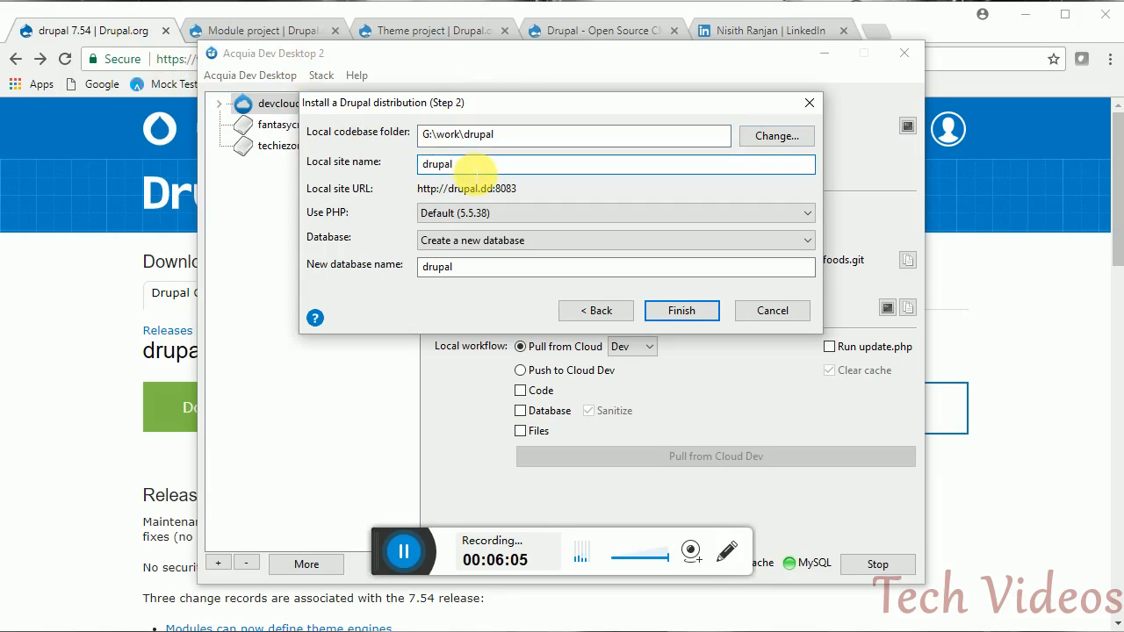
type("local")
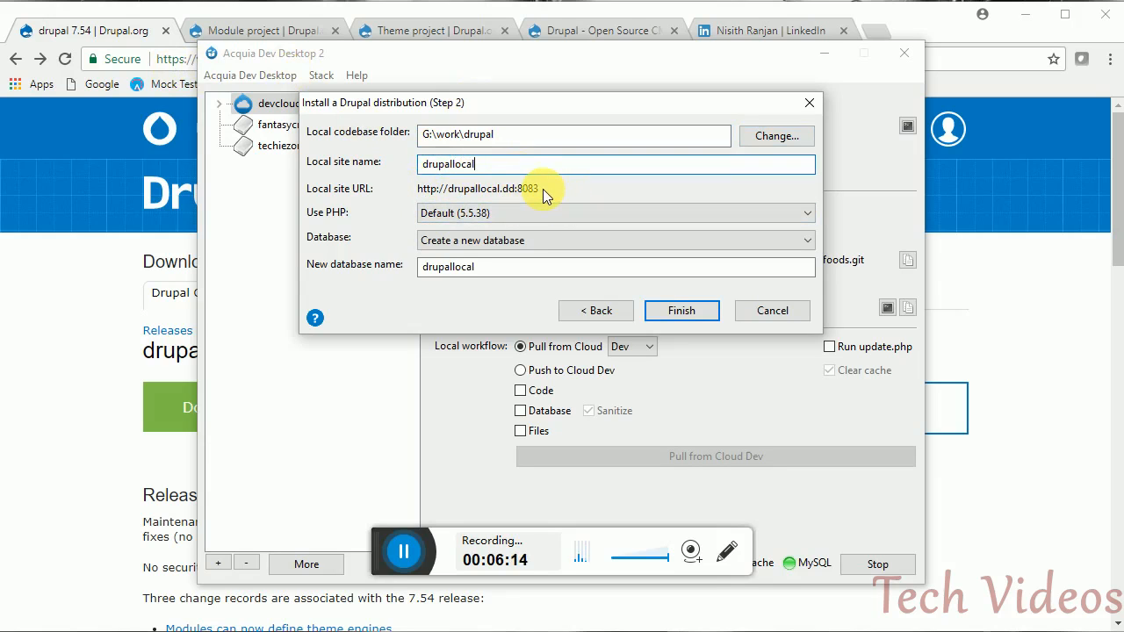
- Keep 'Create a new database' named drupallocal and finish the site setup
left_click(502, 241)
left_click(501, 240)
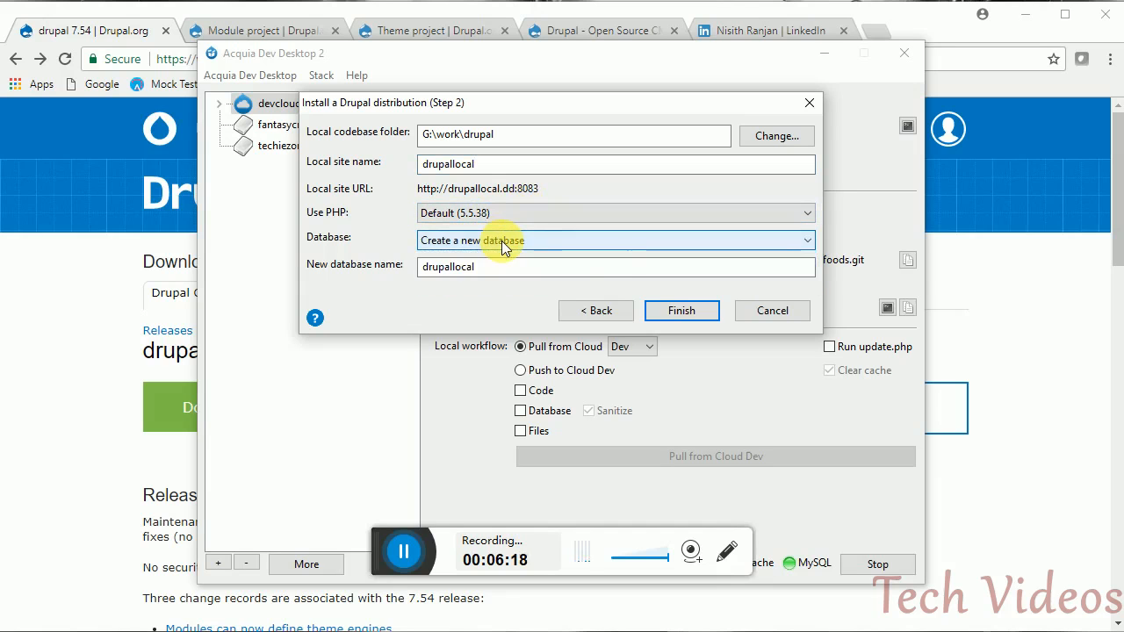
left_click(502, 241)
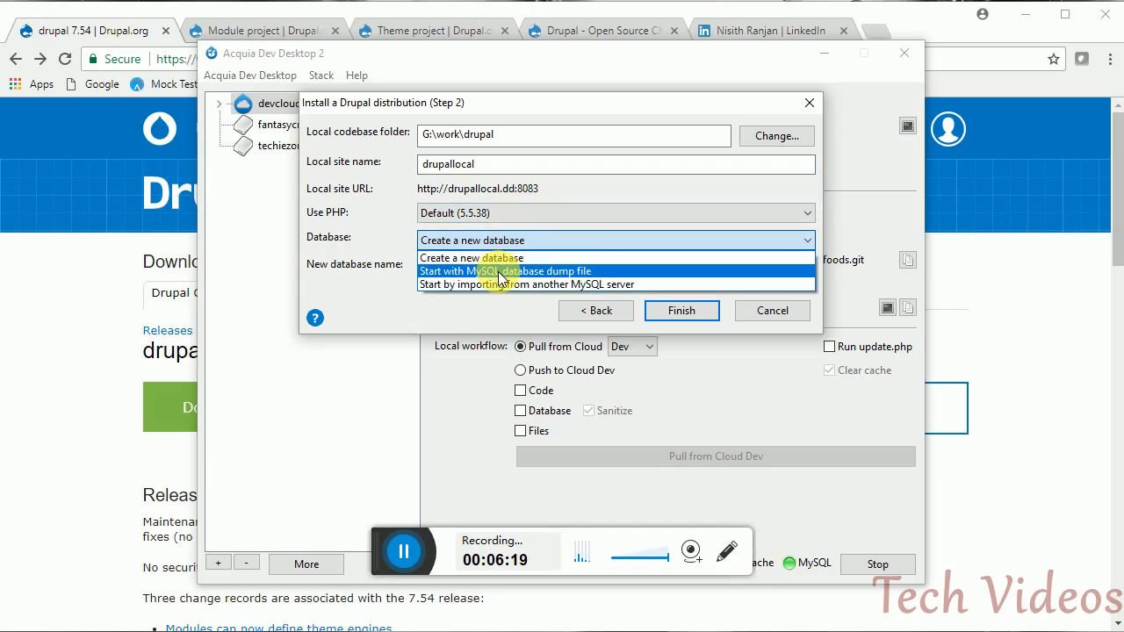
left_click(498, 273)
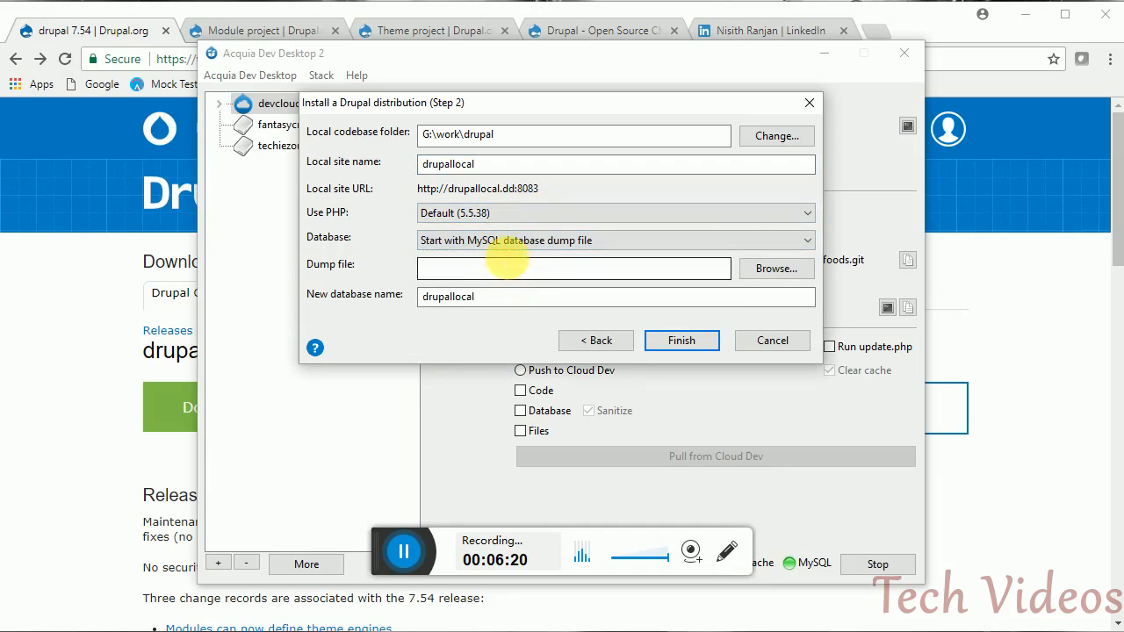
left_click(736, 242)
left_click(671, 255)
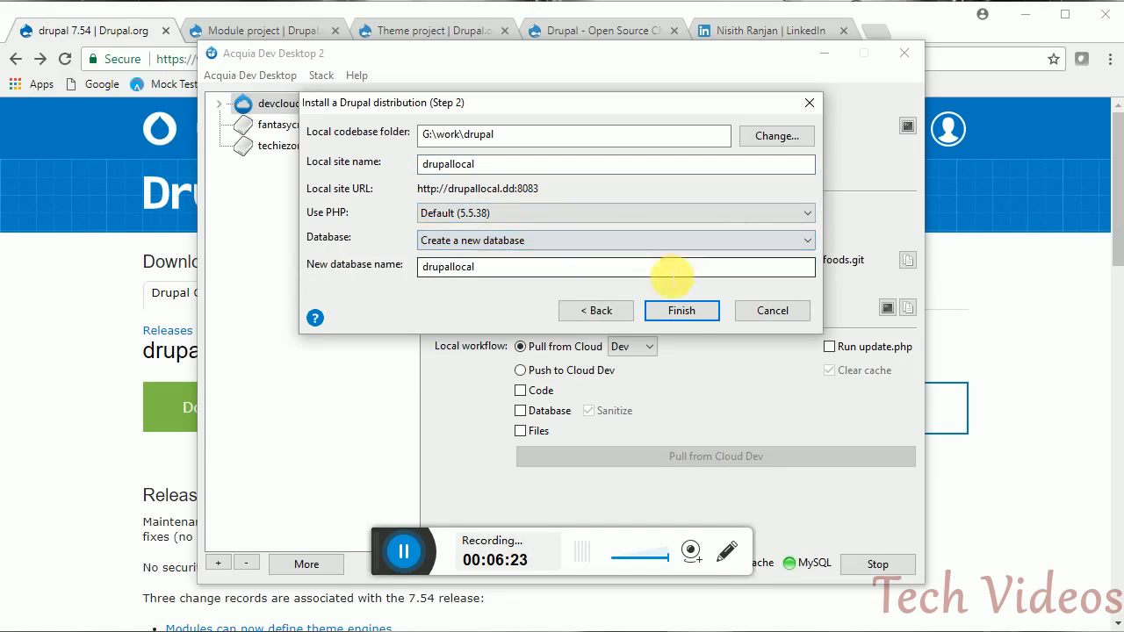
left_click(681, 311)
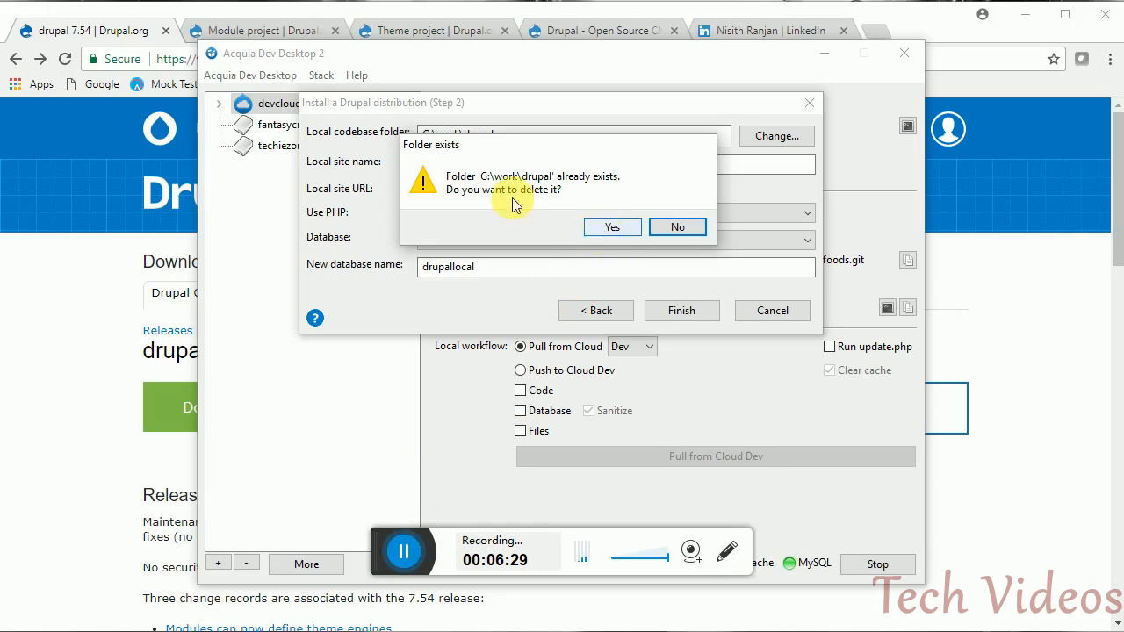
- Replace the existing G:\work\drupal folder, watch the download log finish, and close
left_click(608, 225)
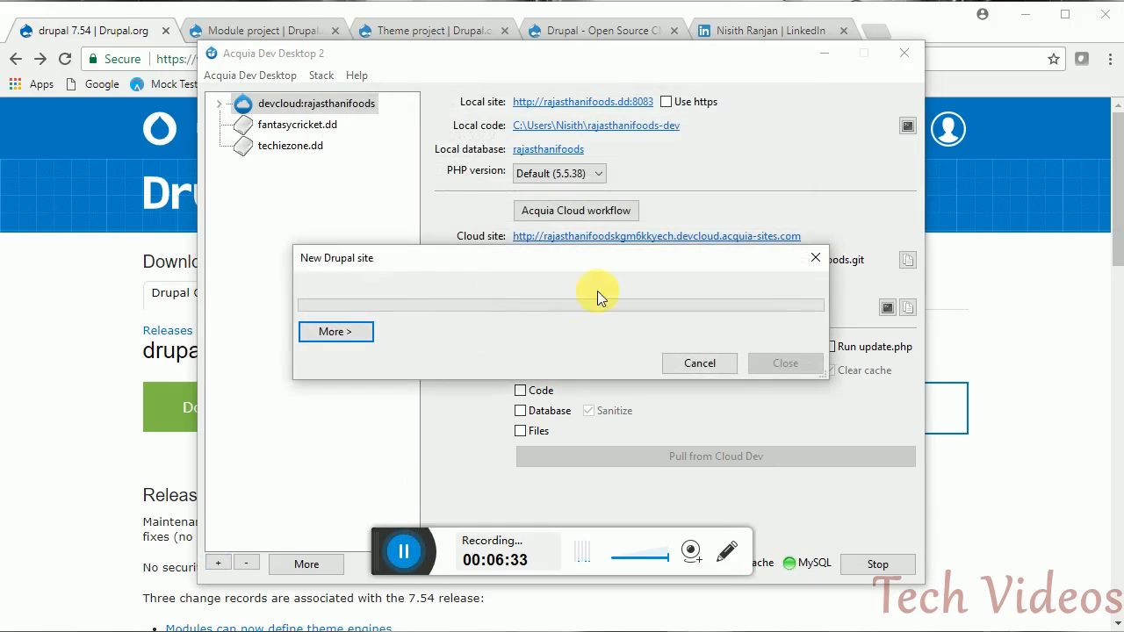
left_click(367, 333)
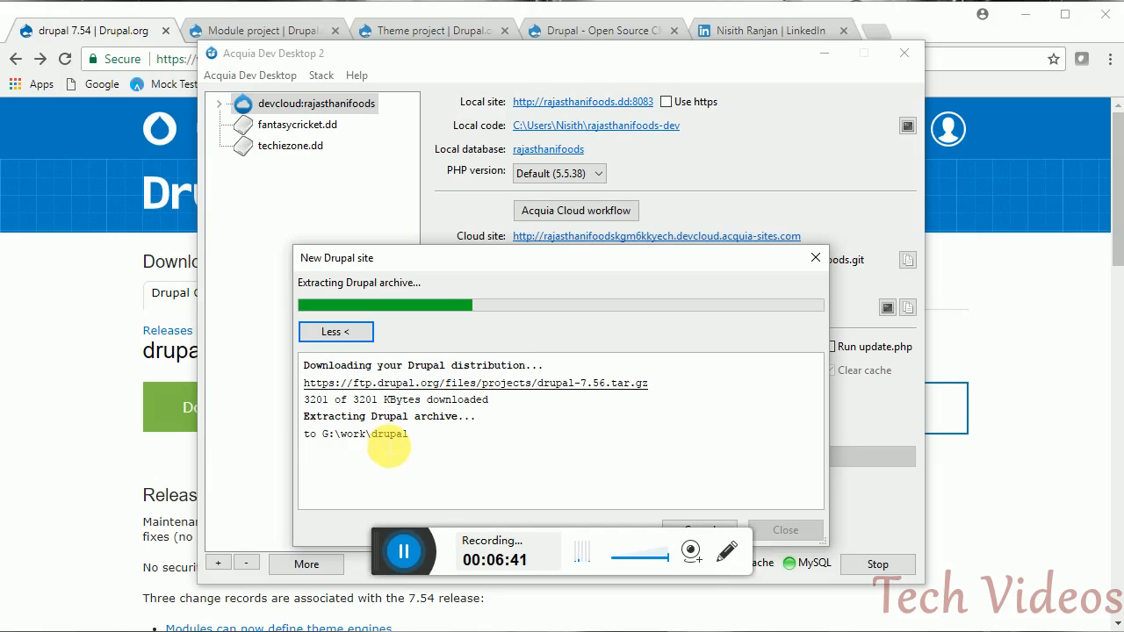
left_click(405, 554)
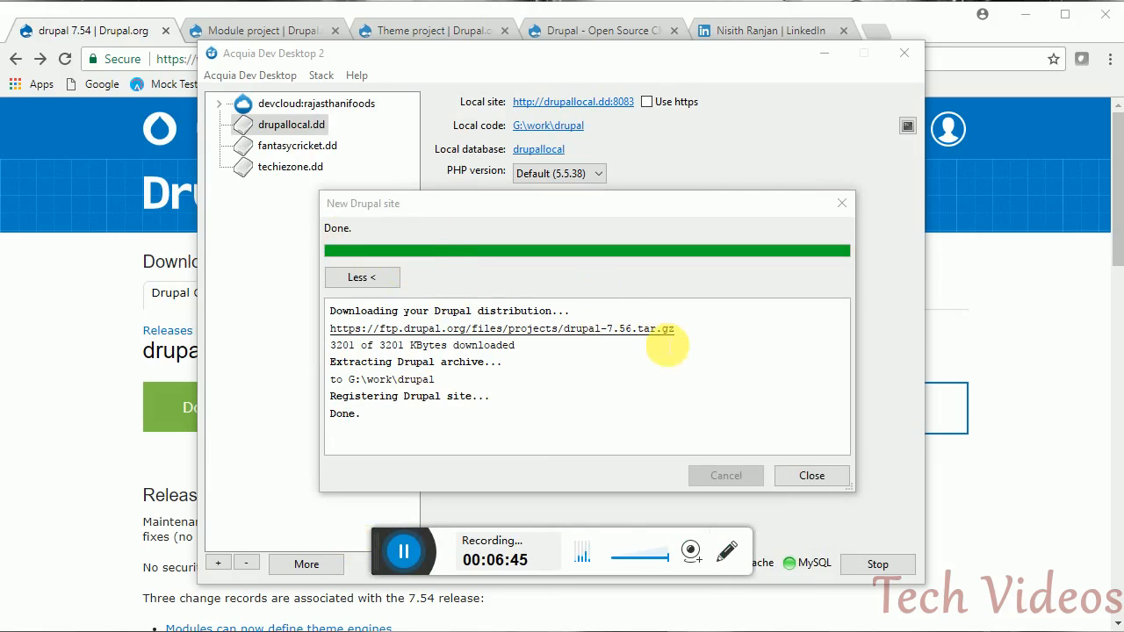
left_click(821, 477)
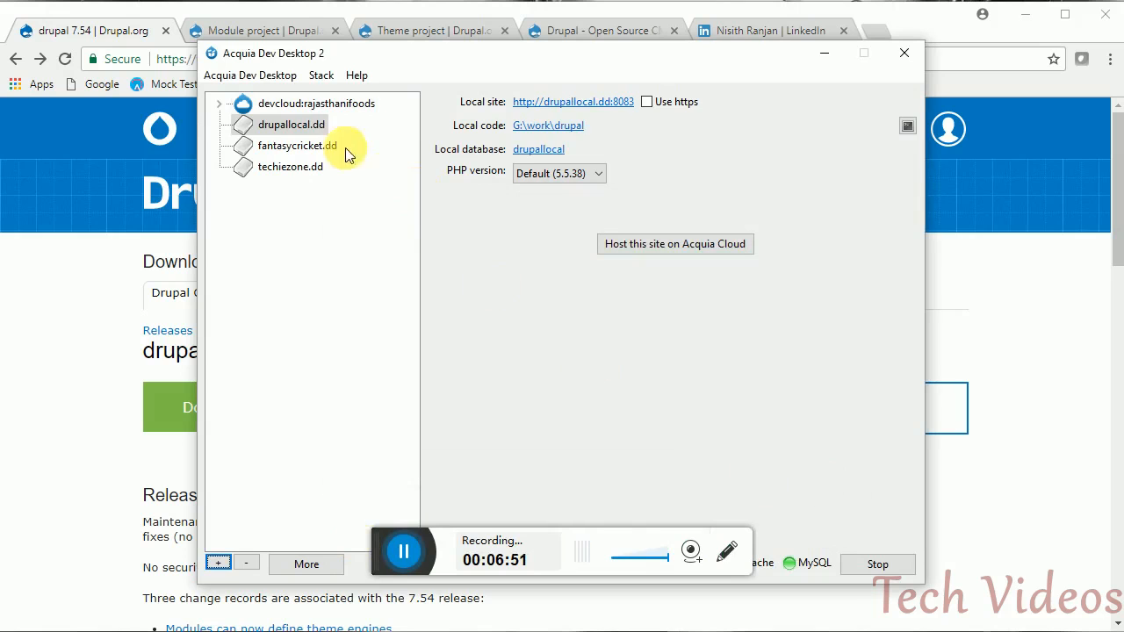
left_click(573, 130)
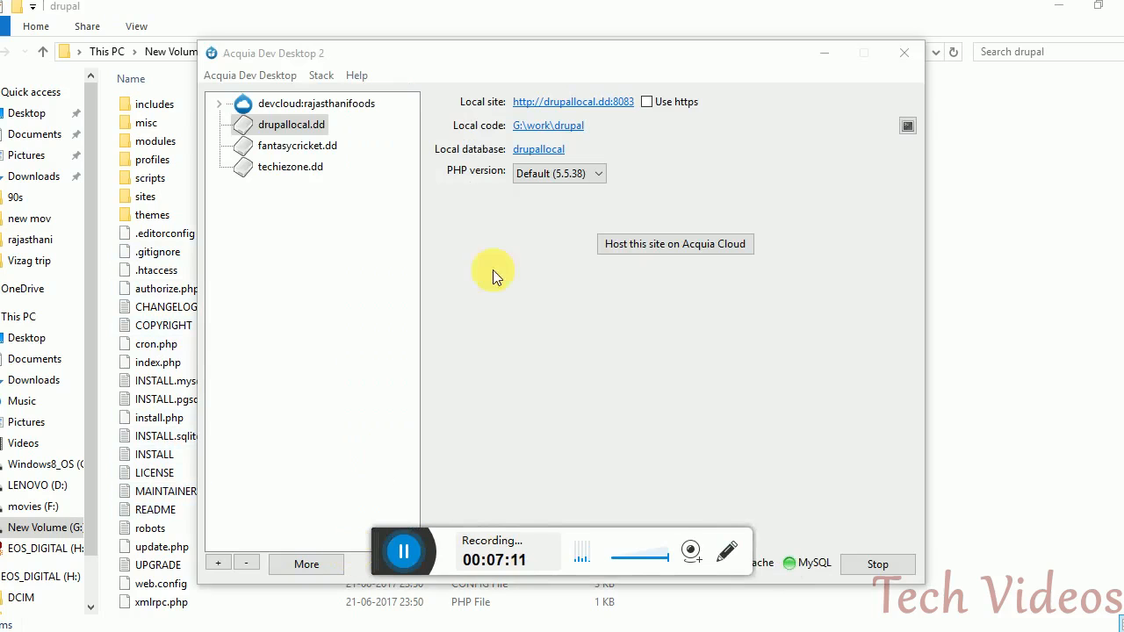
left_click(642, 103)
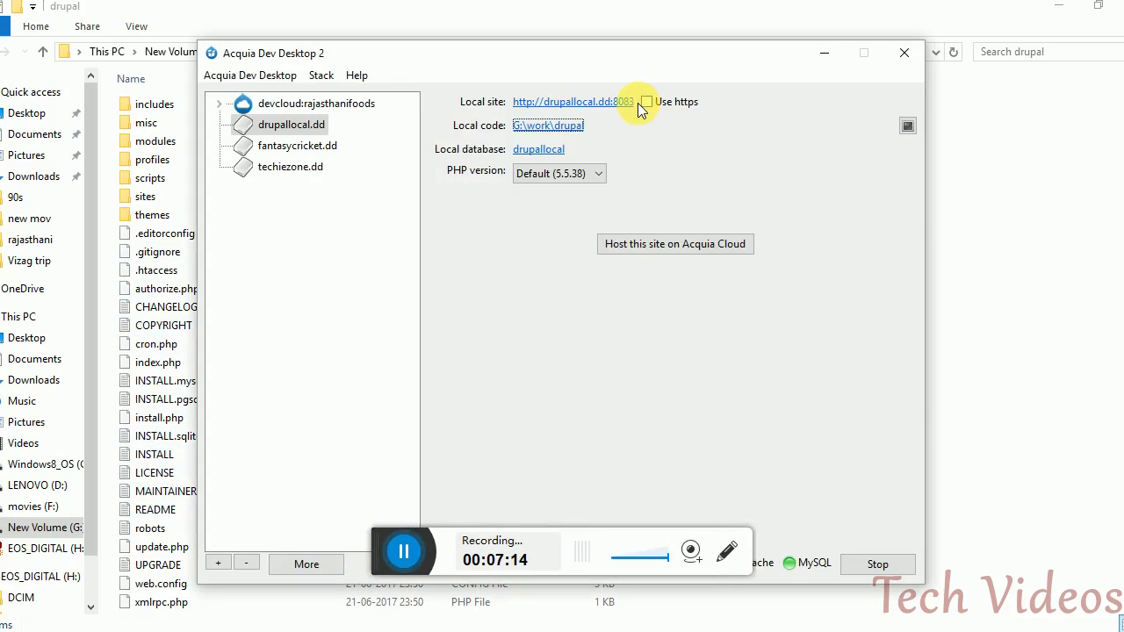
left_click(584, 103)
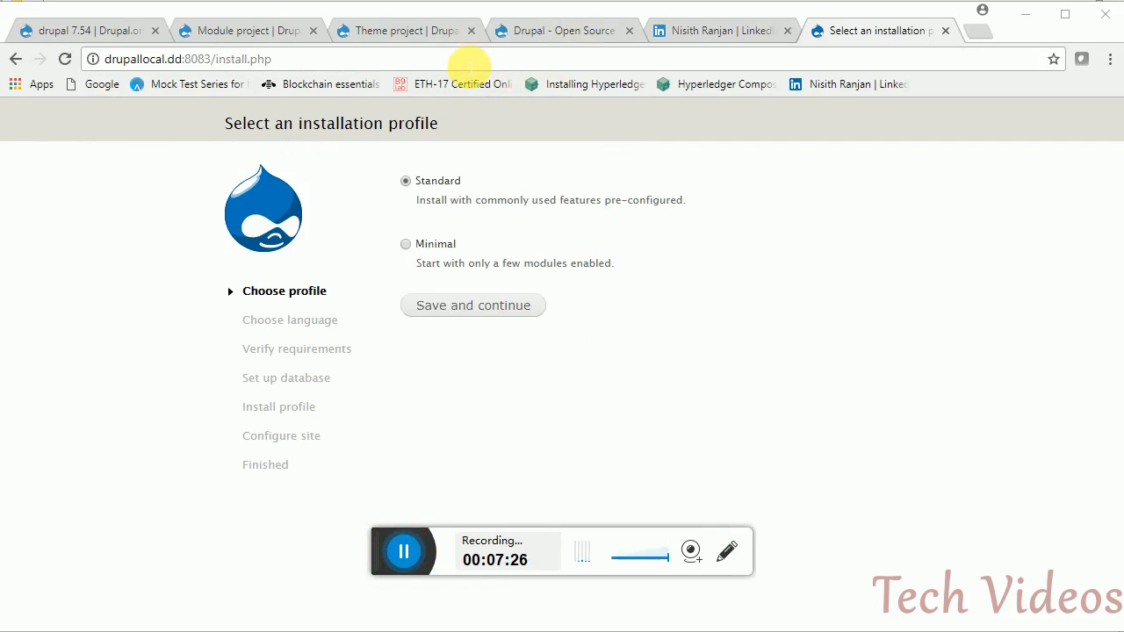
- Continue the installer with the Standard profile and English (built-in)
left_click(470, 60)
left_click(470, 59)
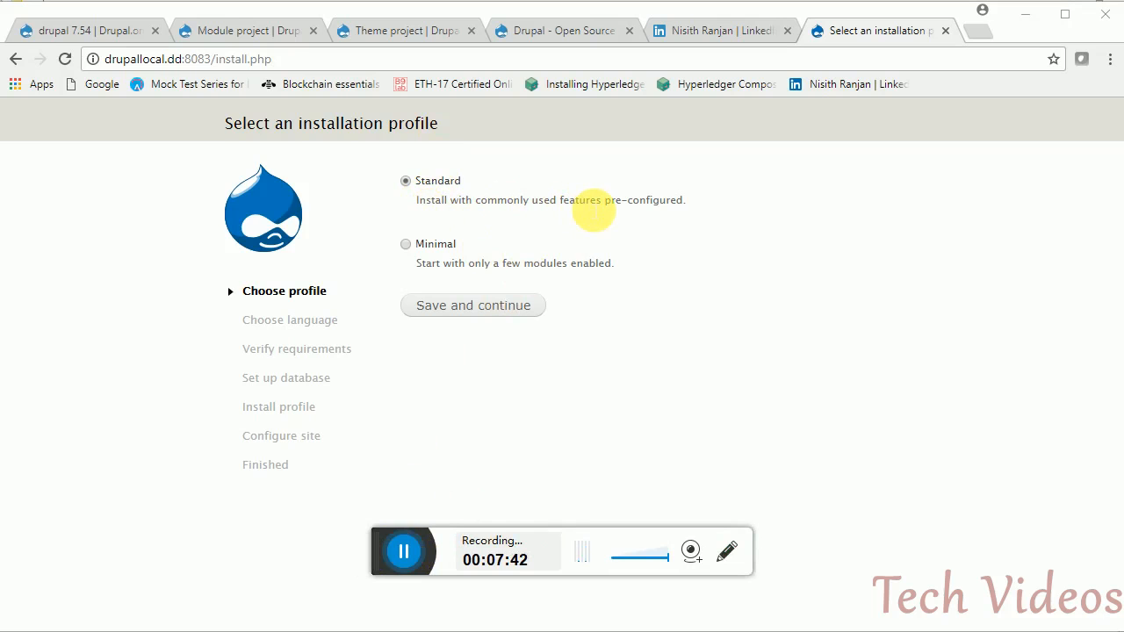
left_click(470, 318)
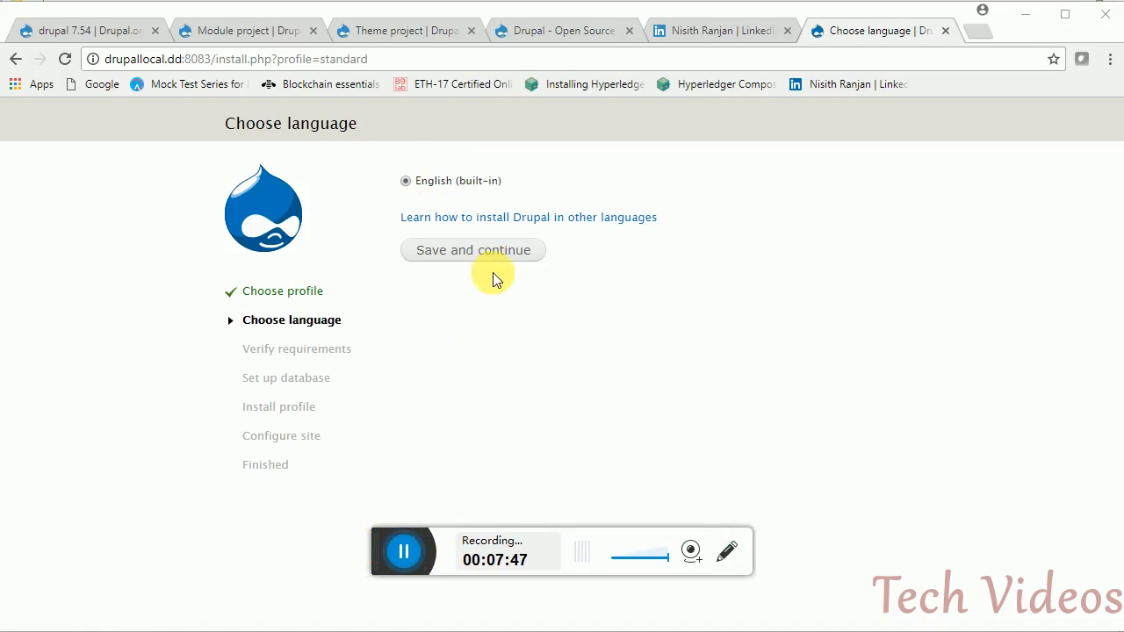
left_click(478, 258)
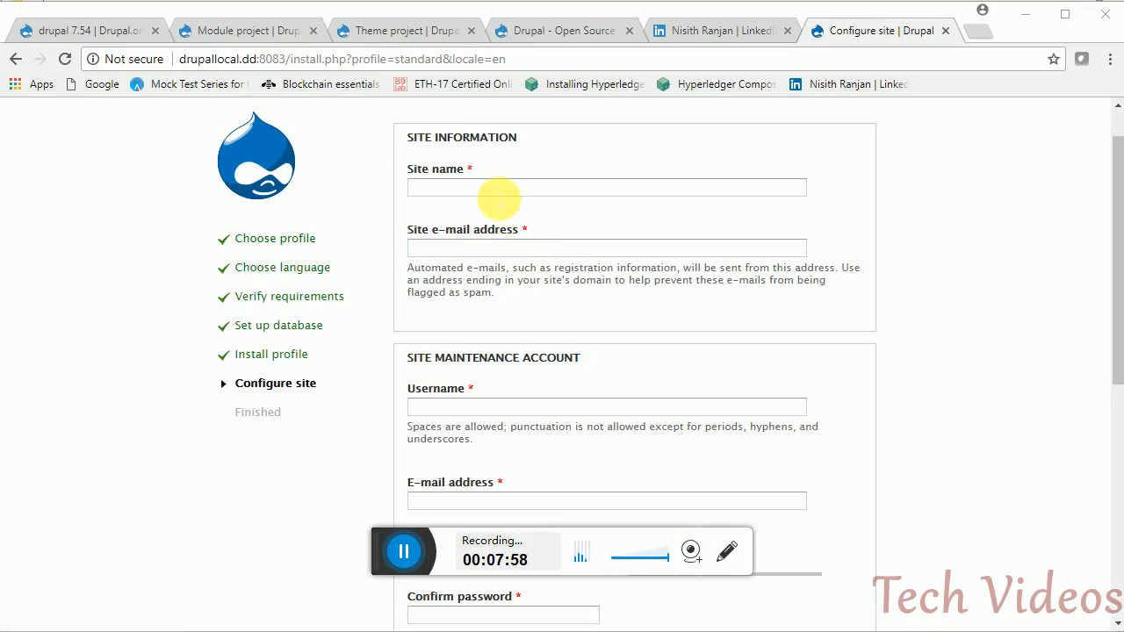
- Name the site 'Drupal local' and enter the site e-mail address
left_click(499, 194)
type("Dr")
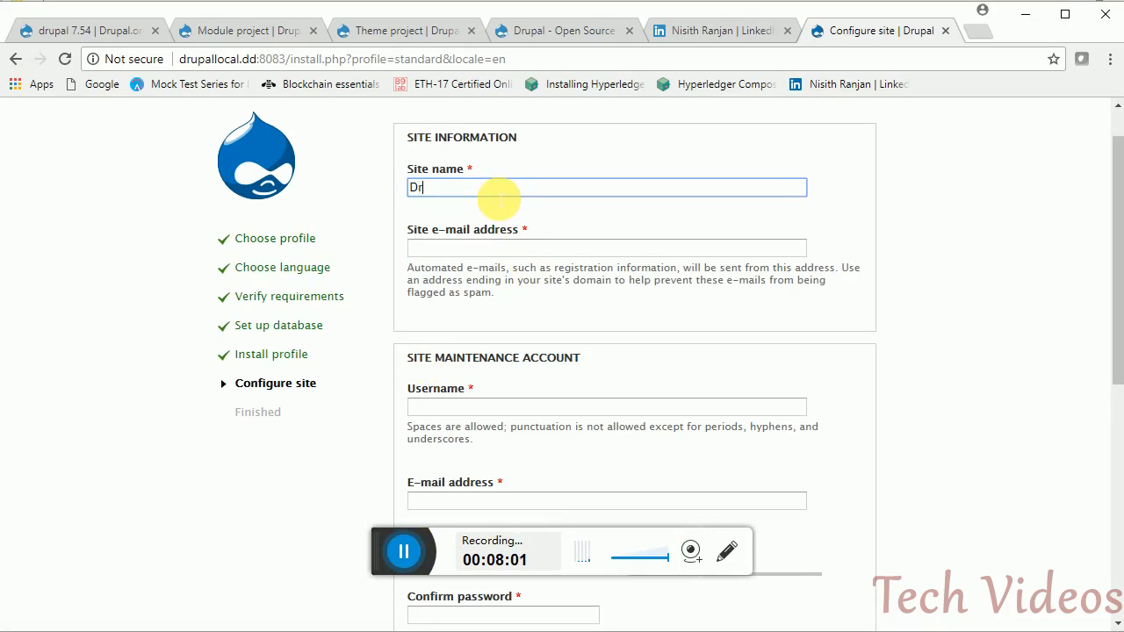
type("upal local")
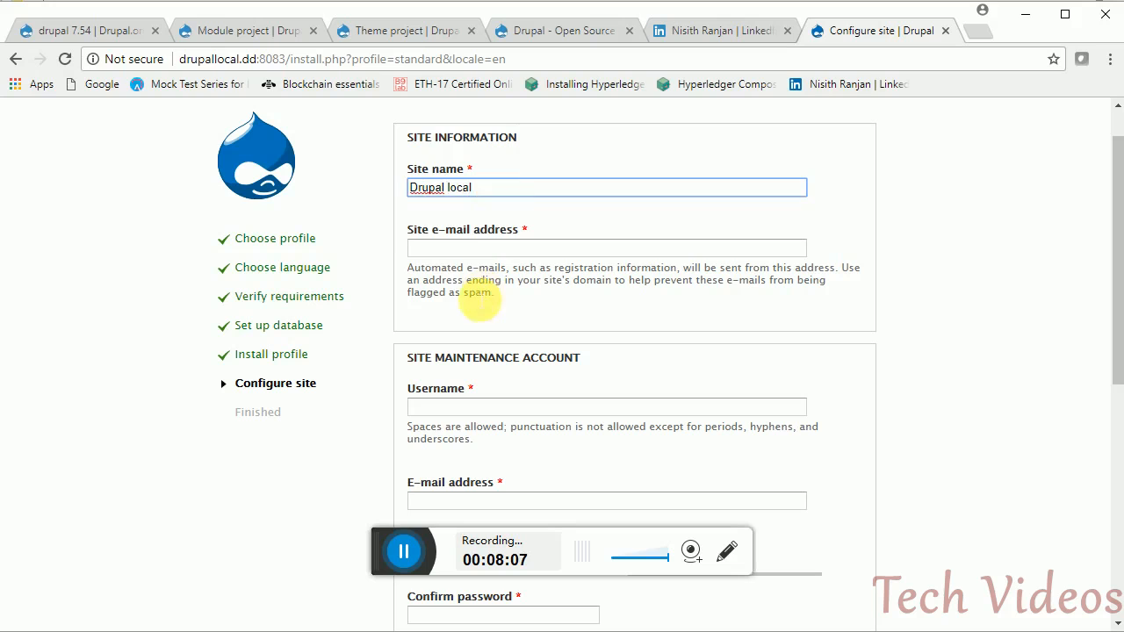
left_click(462, 249)
type("anything")
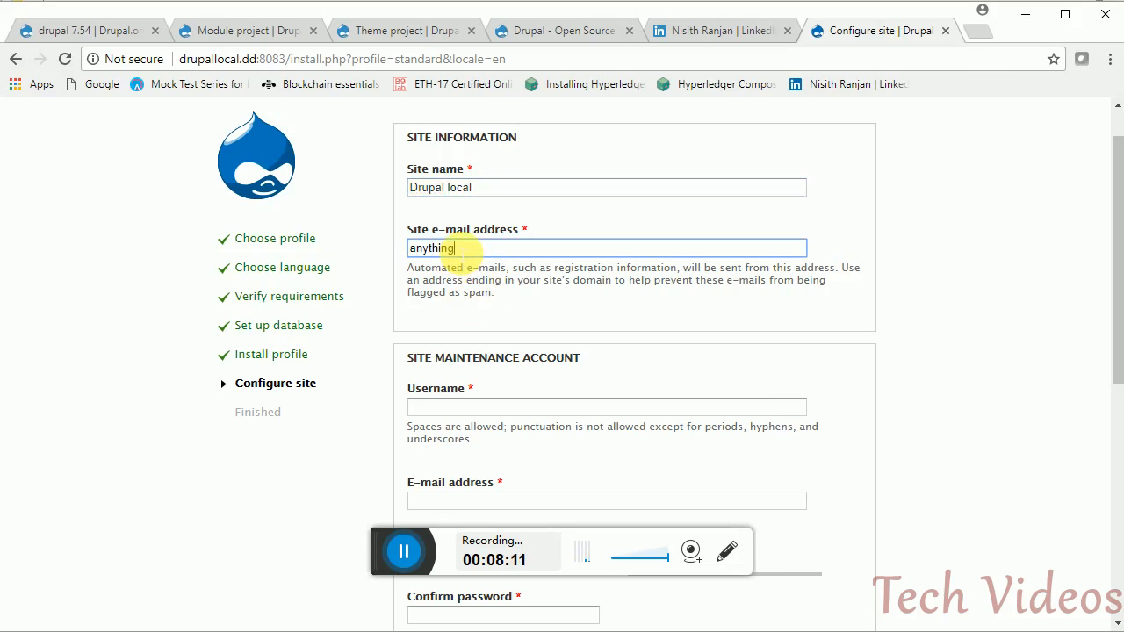
type("@a")
left_click(813, 222)
key("BackSpace")
left_click(631, 251)
key("BackSpace")
key("BackSpace")
type("nythimg.con")
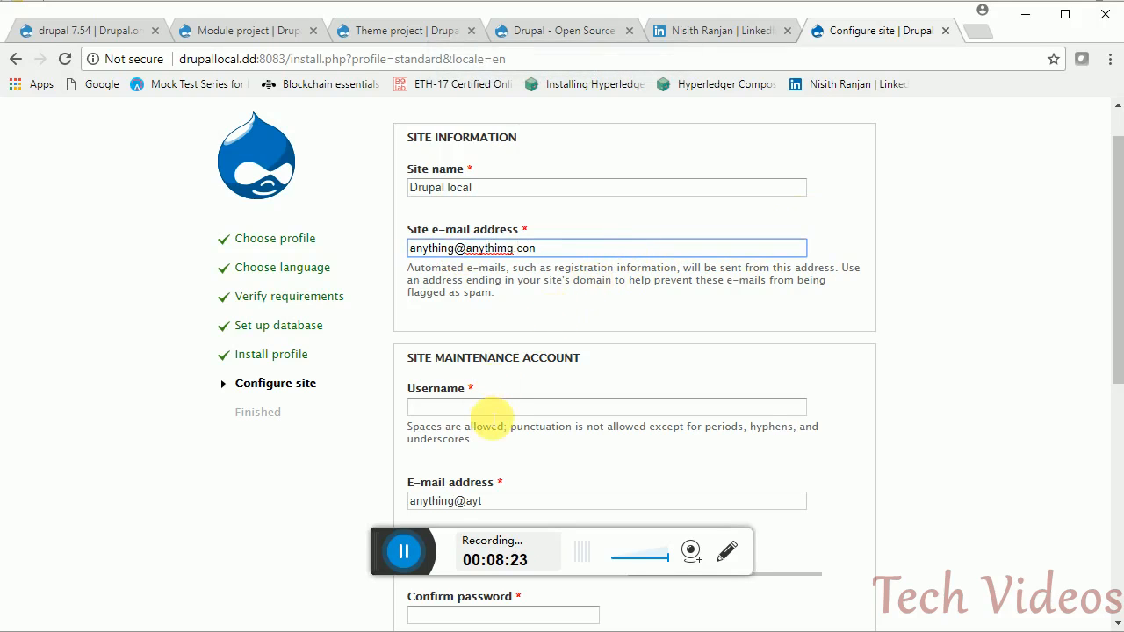
- Set the maintenance account username to admin and enter the password twice
left_click(480, 408)
type("admin")
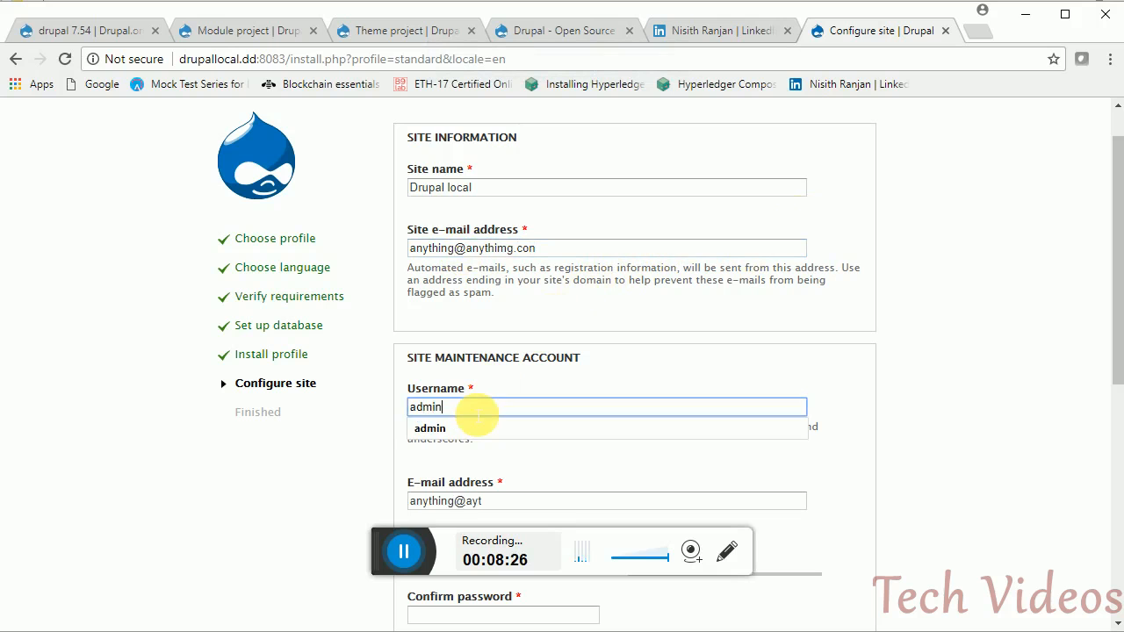
key("Tab")
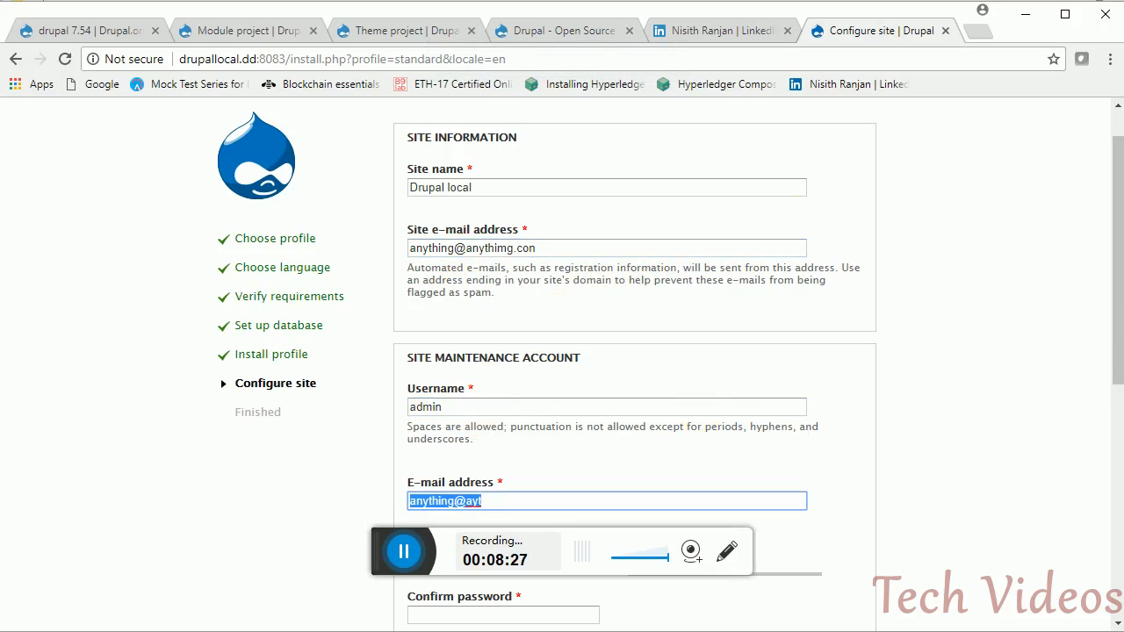
left_click_drag(1115, 358, 1115, 467)
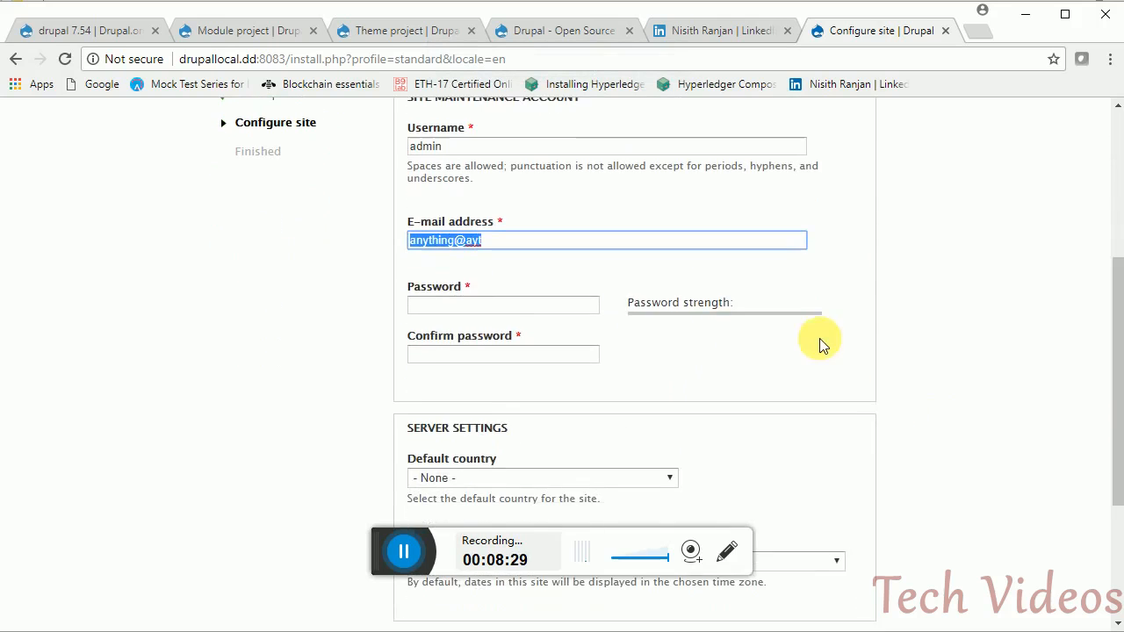
left_click(479, 306)
type("admin")
key("Tab")
type("admin")
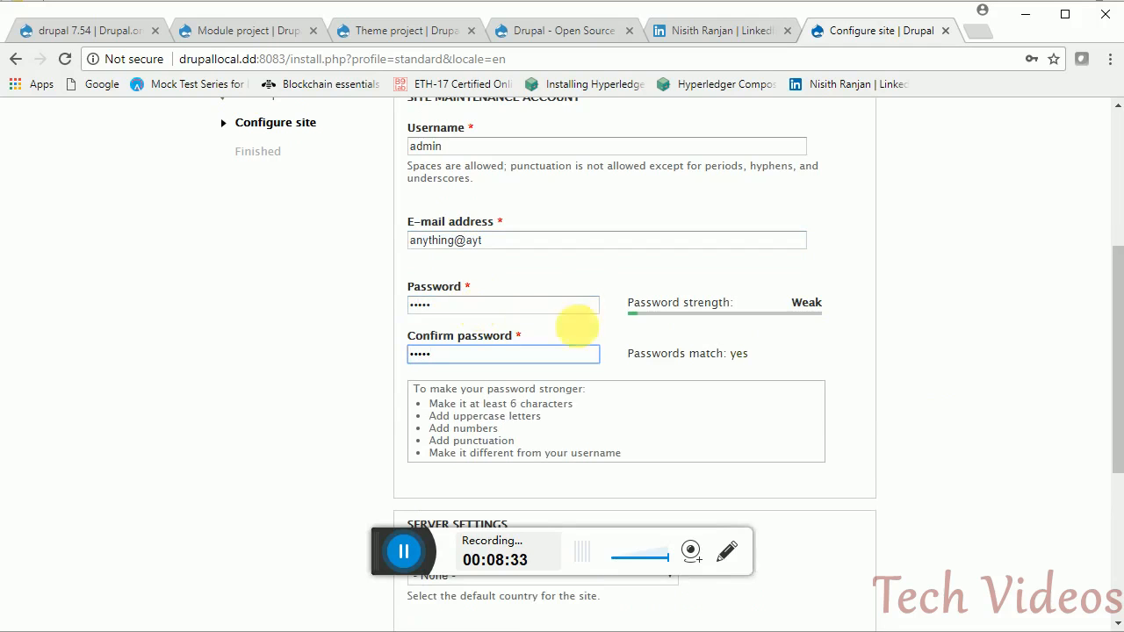
left_click_drag(1118, 358, 1119, 518)
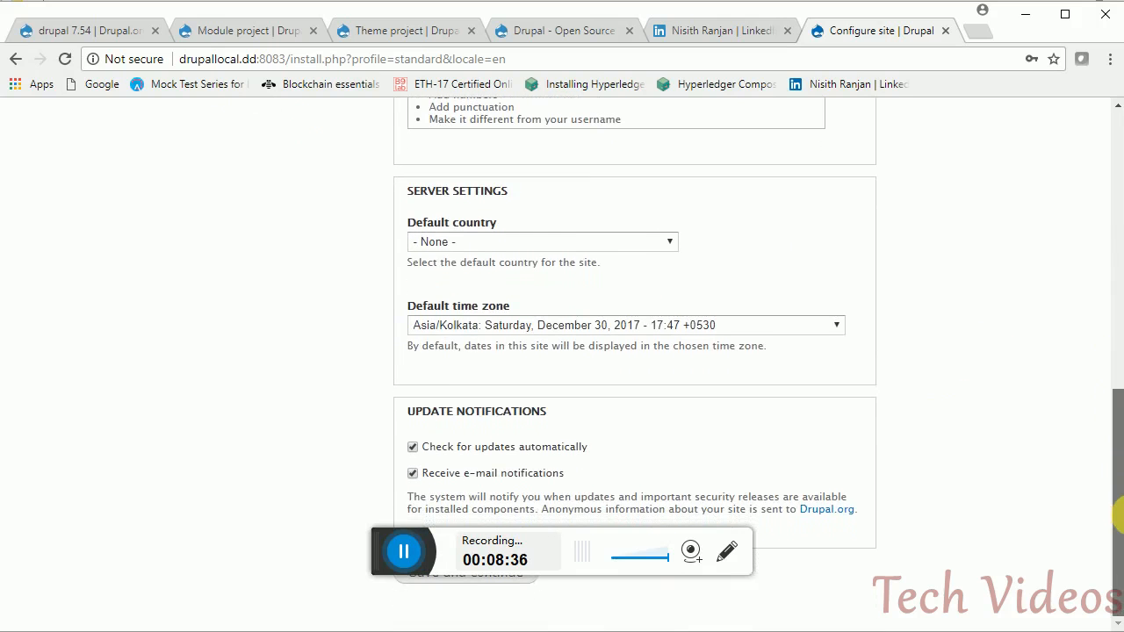
- Pick India as the default country (time zone Asia/Kolkata) and submit the installer form
left_click(517, 242)
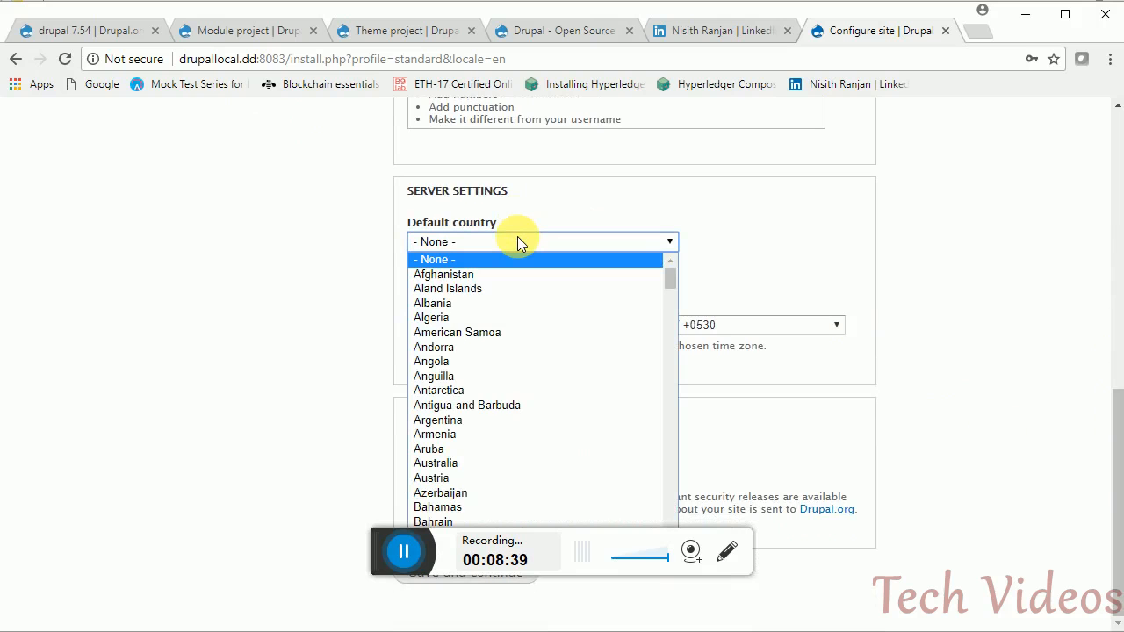
type("india")
key("Return")
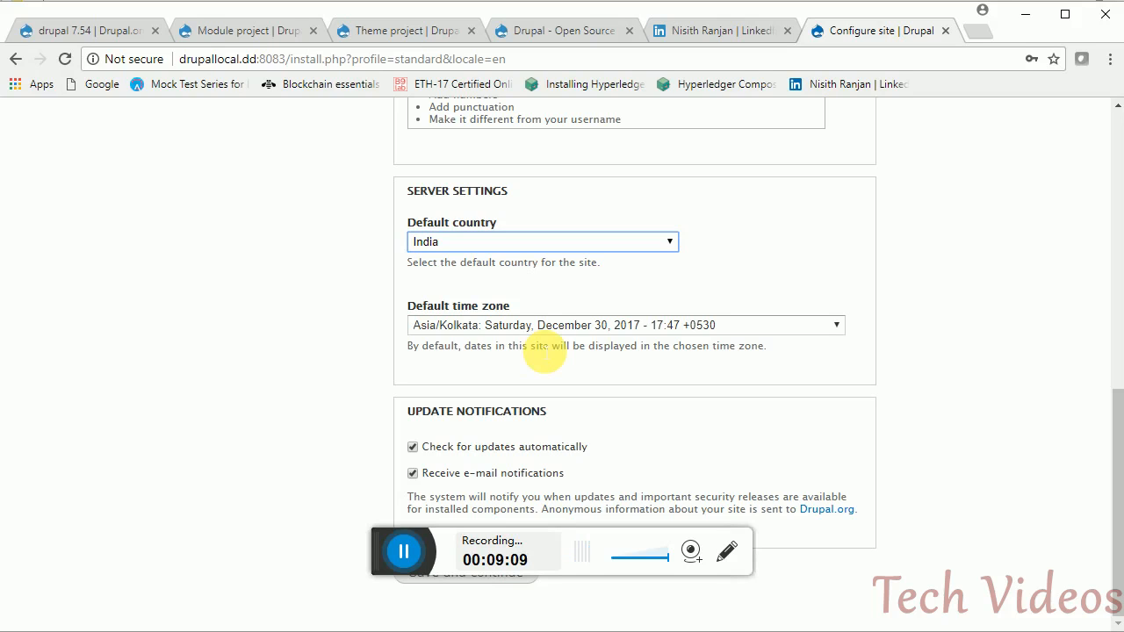
left_click_drag(388, 567, 360, 557)
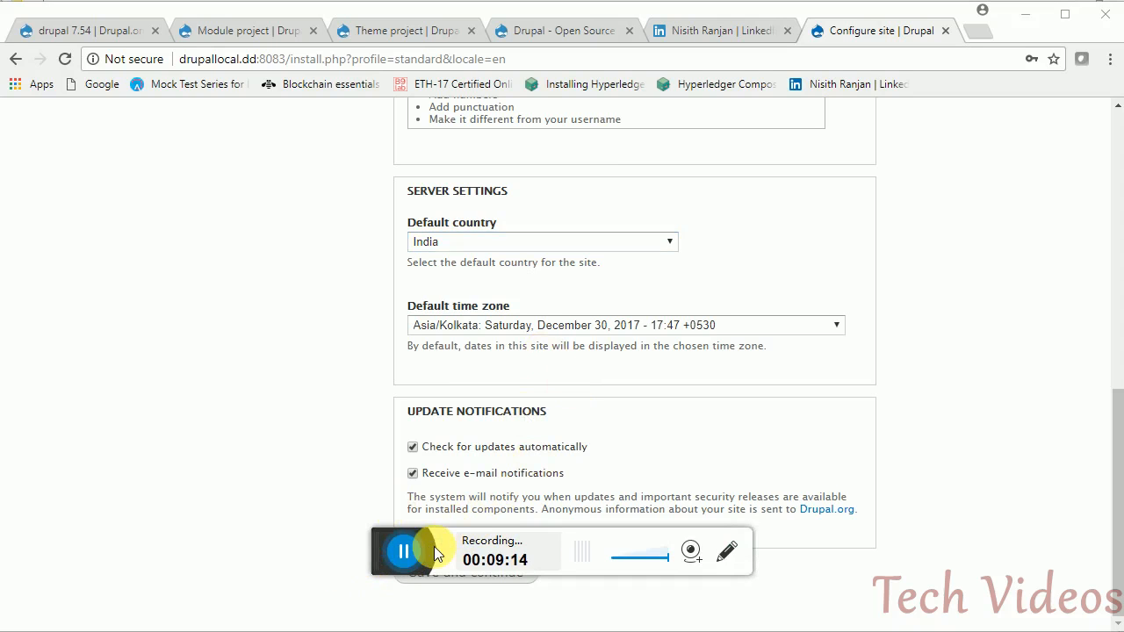
left_click(468, 586)
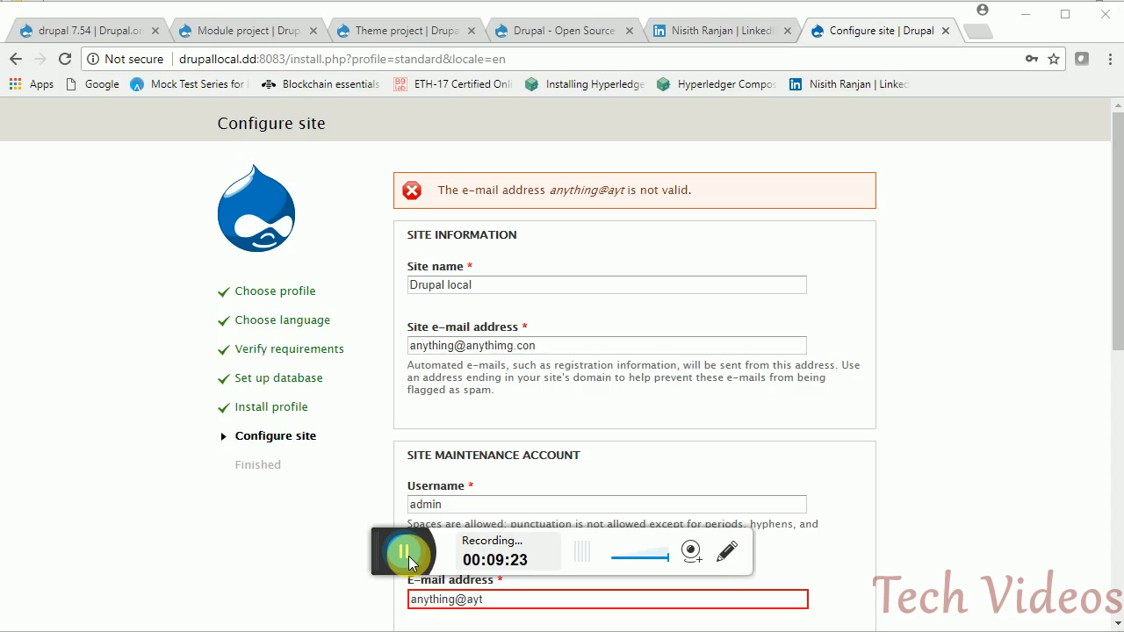
- Fix the invalid domain of the maintenance account e-mail address
left_click_drag(1120, 266, 1111, 383)
double_click(472, 326)
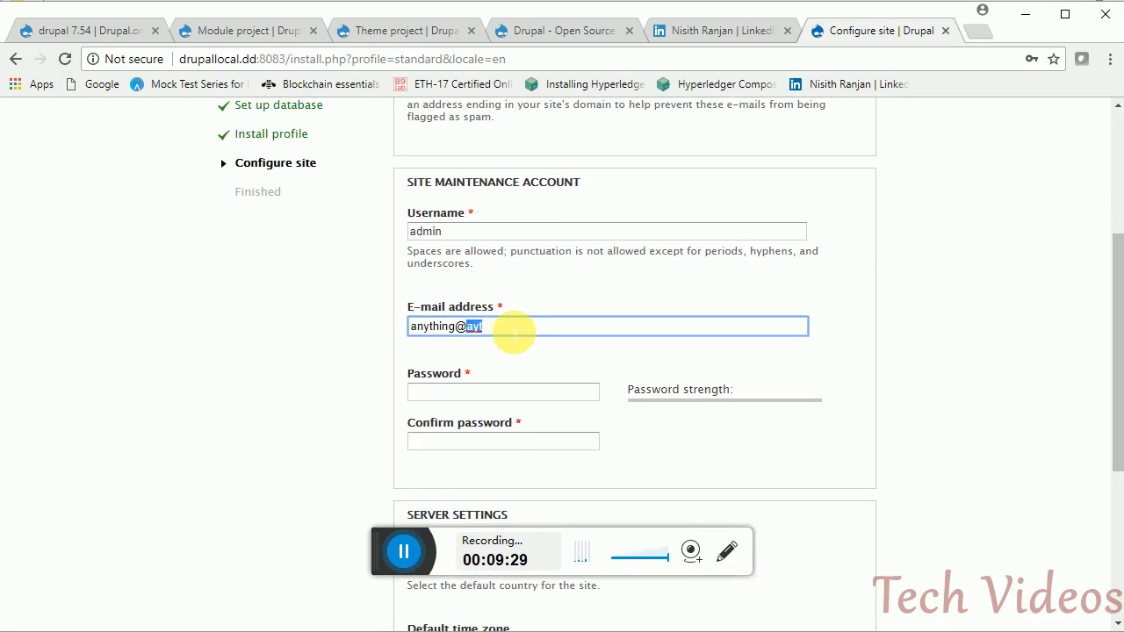
left_click(514, 331)
type(".ayt")
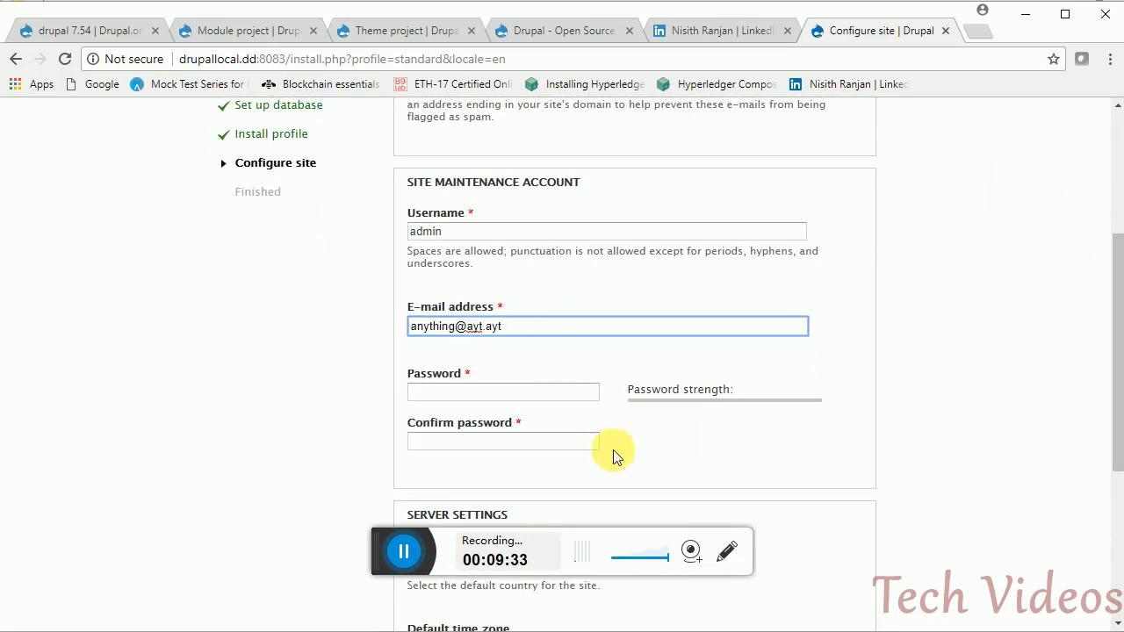
- Re-enter the account password and its confirmation, then resubmit the site configuration
left_click(538, 396)
type("admin")
key("Tab")
type("admin")
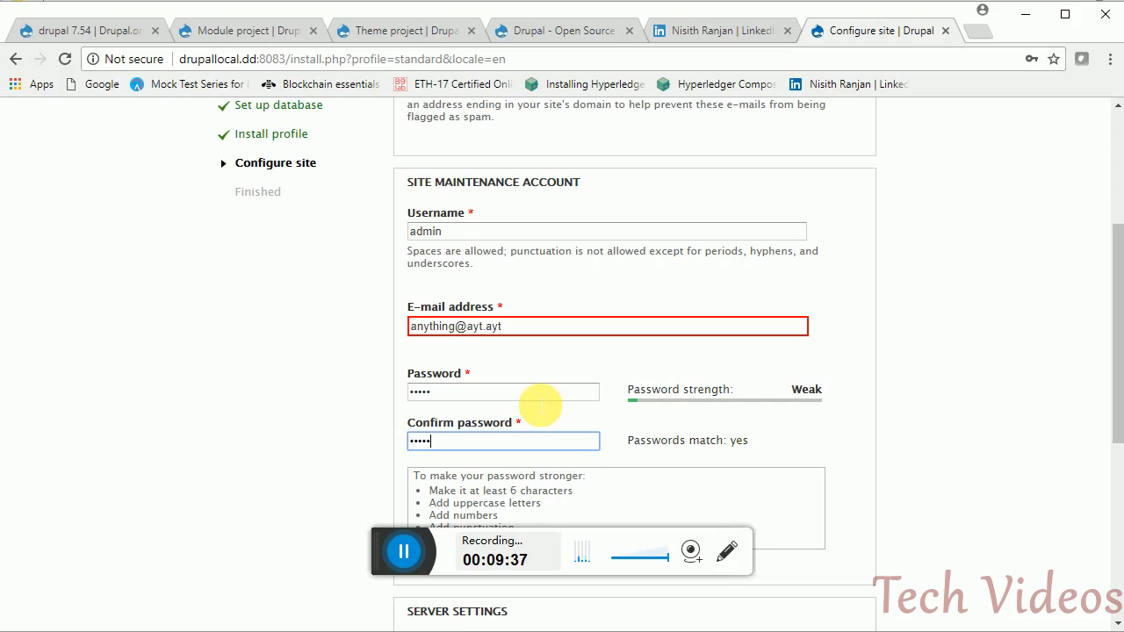
left_click_drag(1116, 402, 1118, 602)
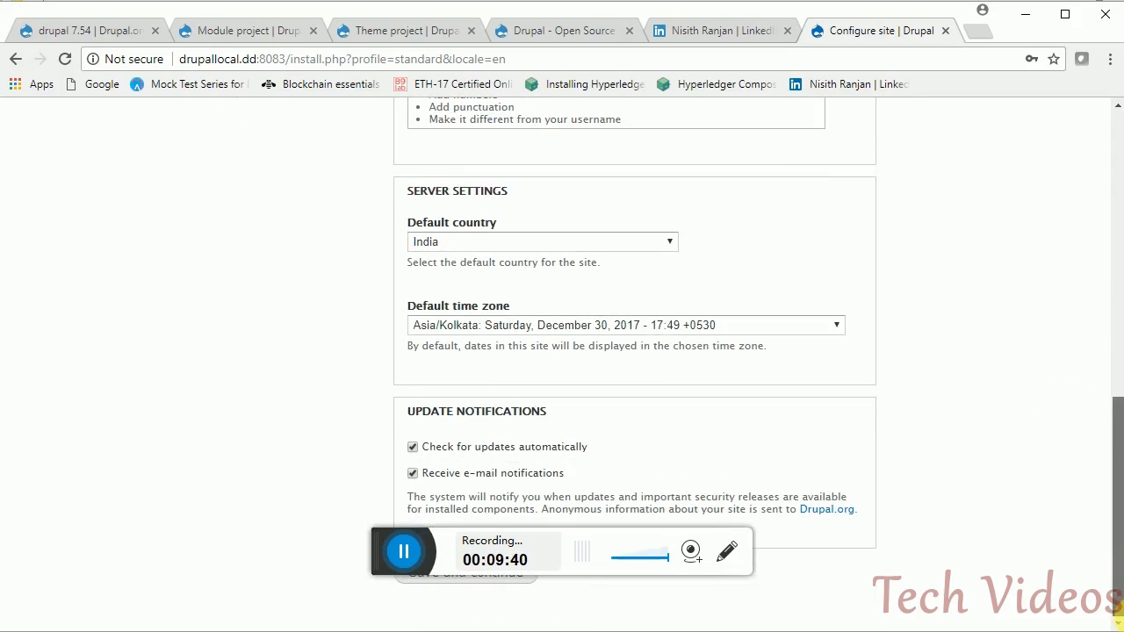
left_click(516, 581)
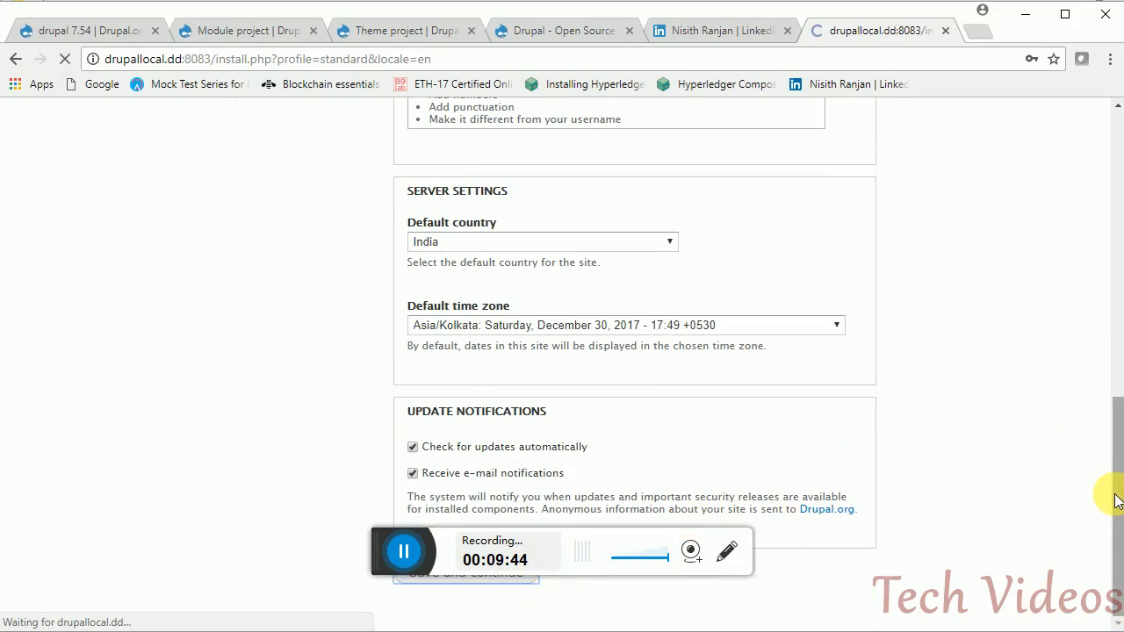
left_click(411, 550)
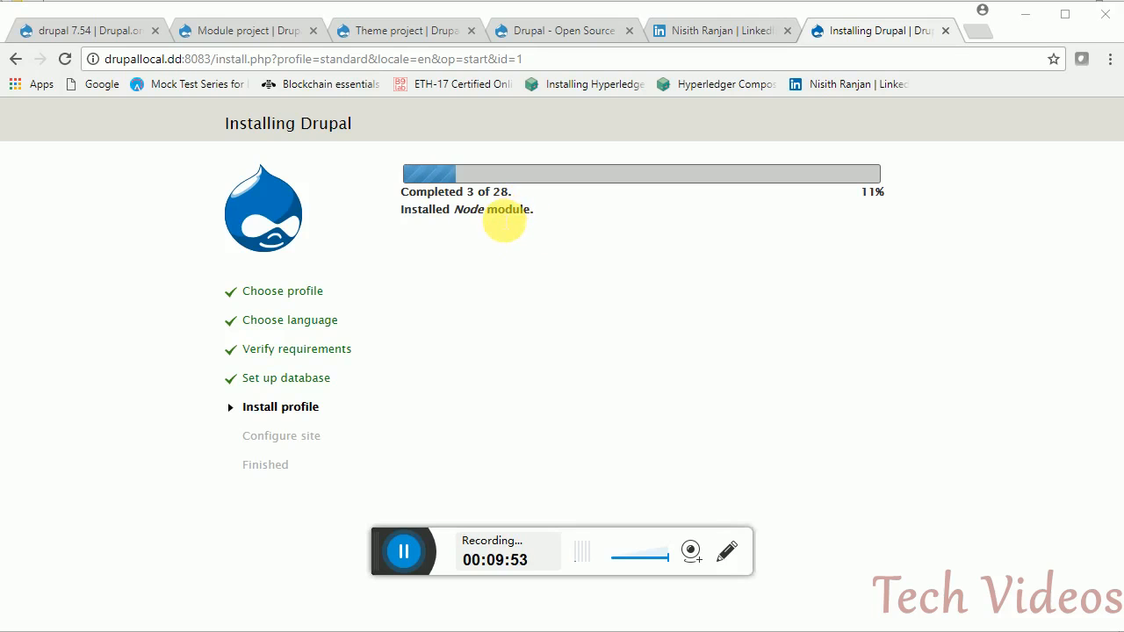
- Let the installation complete and visit the new Drupal local site
left_click(403, 551)
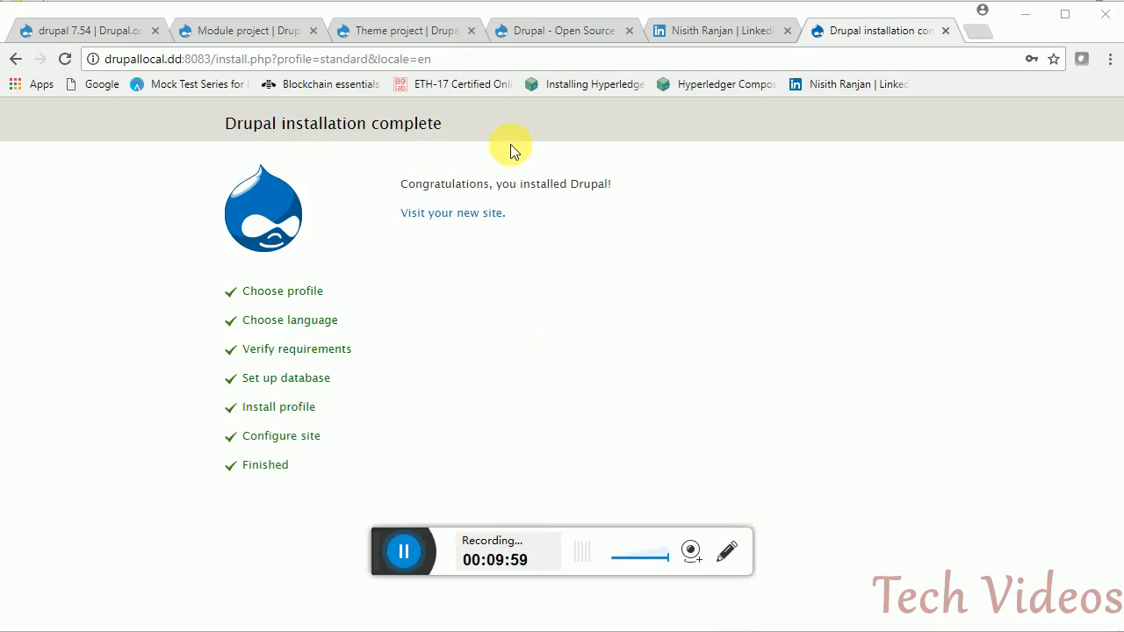
left_click(439, 218)
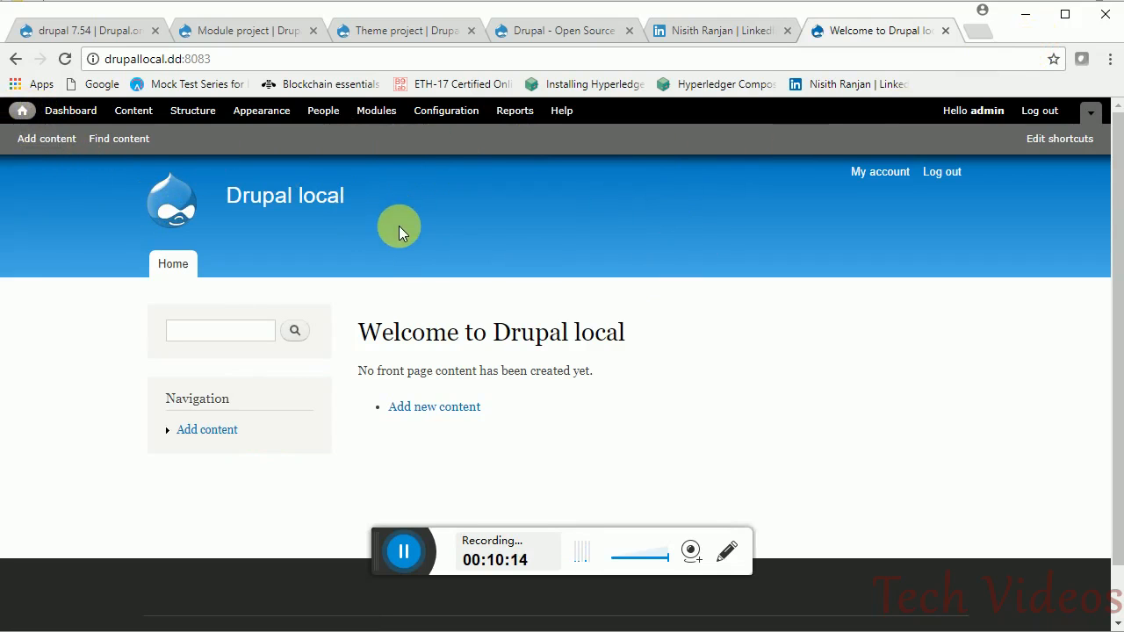
- Open Content, Configuration and Modules in separate tabs, then go to Add content
middle_click(119, 114)
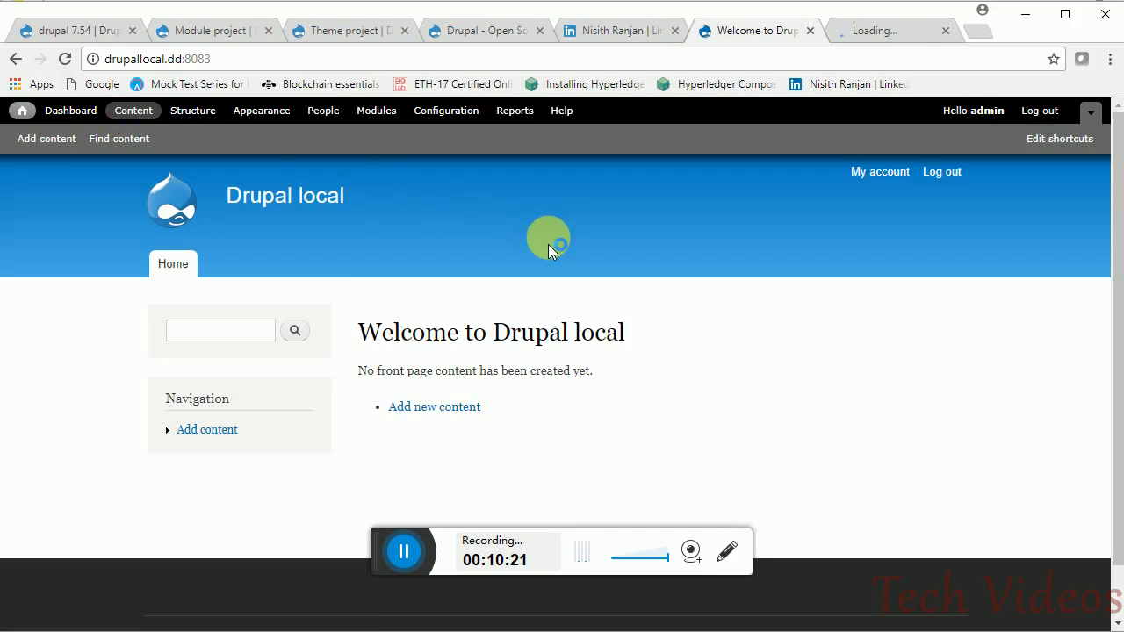
middle_click(456, 112)
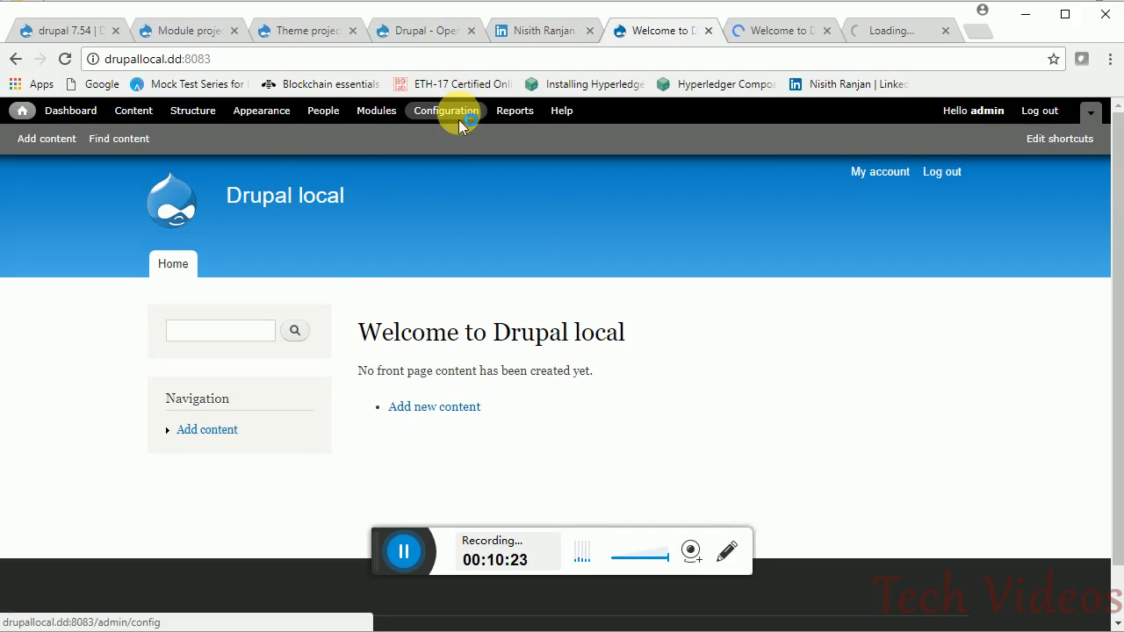
middle_click(381, 118)
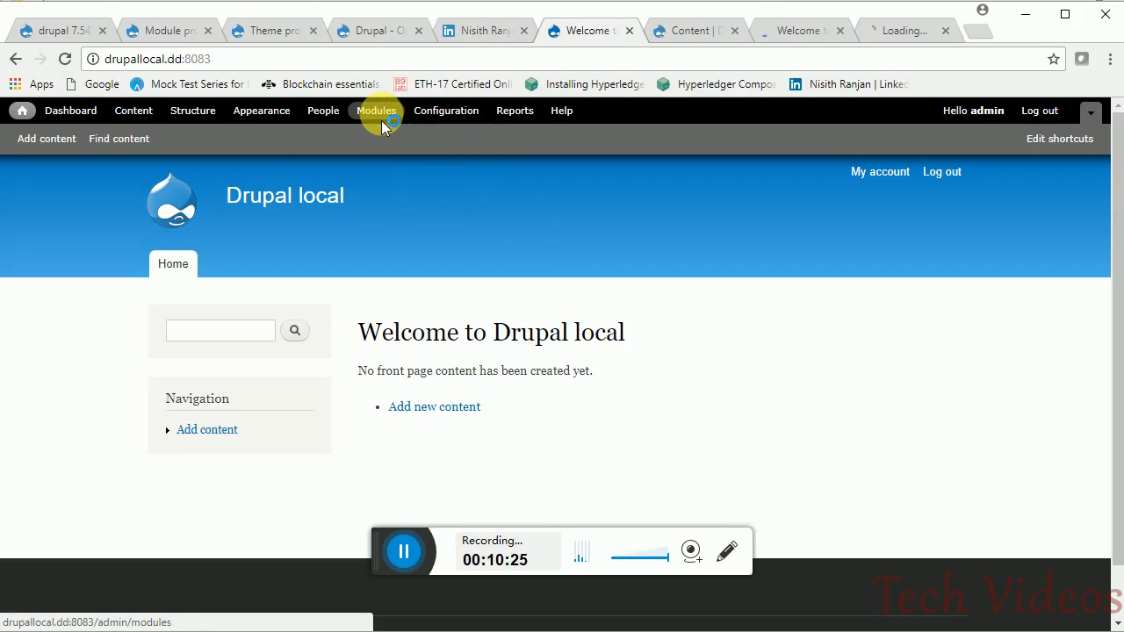
left_click(691, 37)
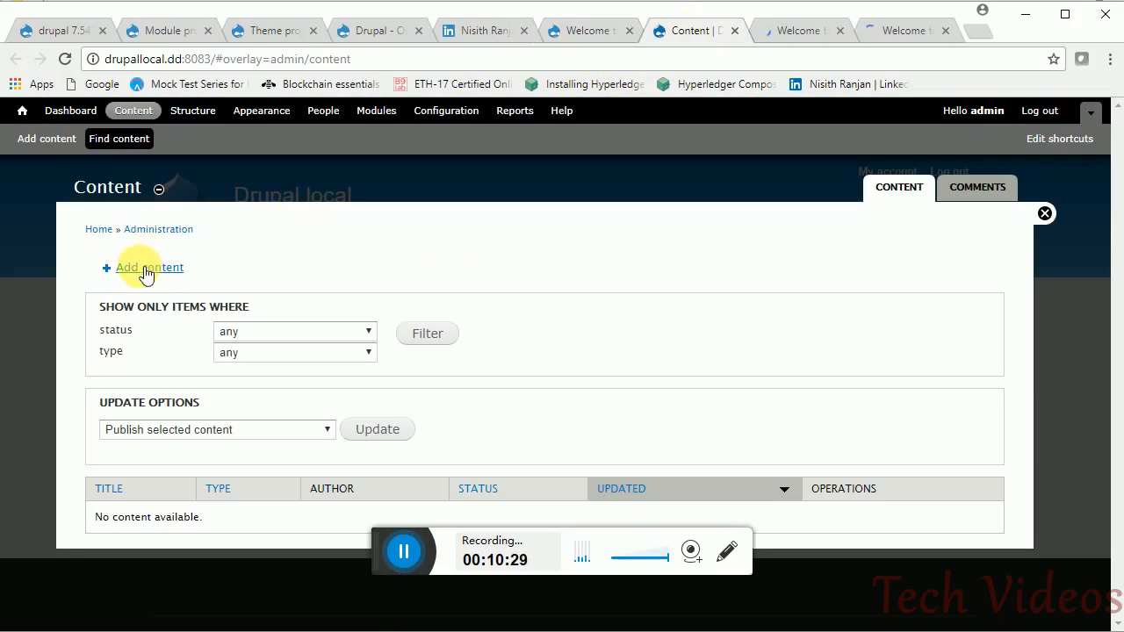
left_click(149, 277)
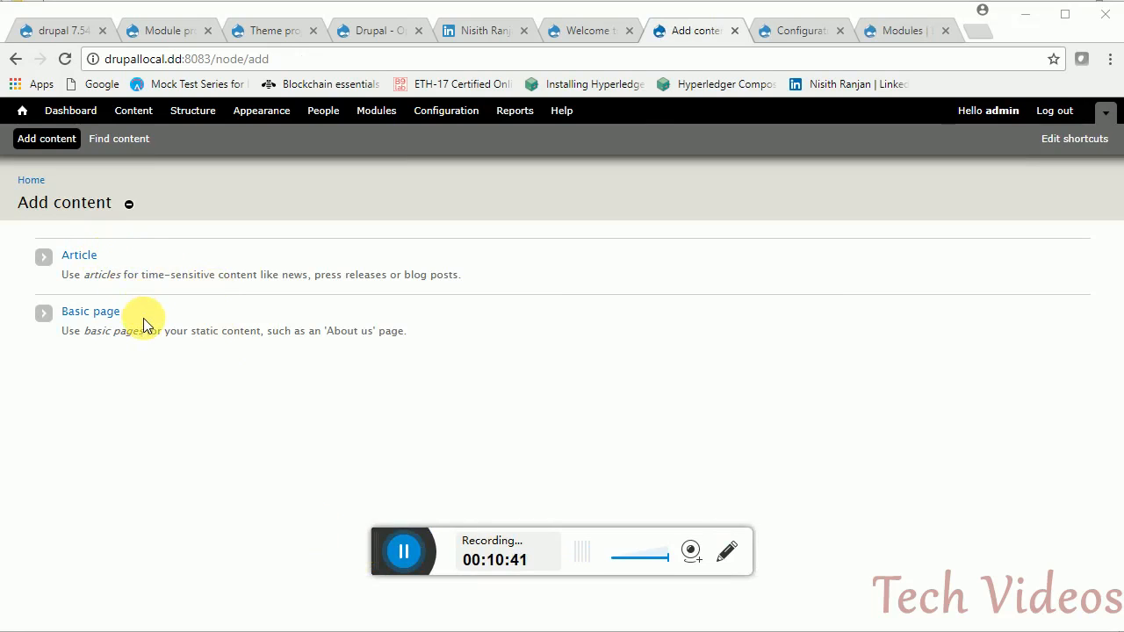
- Fill a new Article with title 'my 1st content' and body 'hello .... this is my 1st content'
left_click_drag(51, 338, 127, 346)
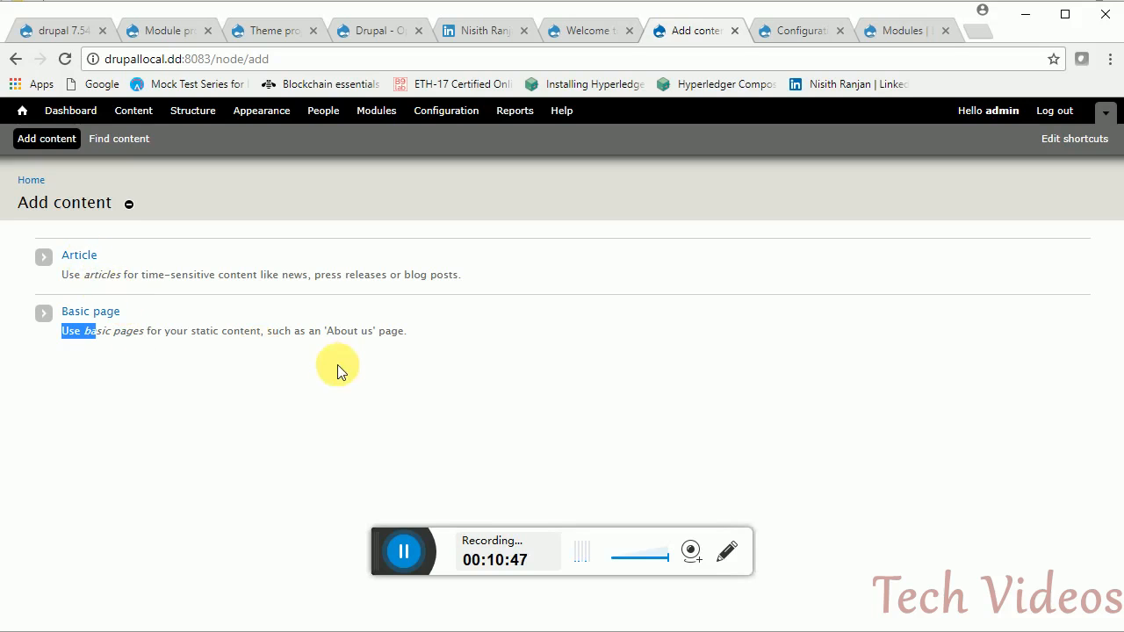
left_click(406, 550)
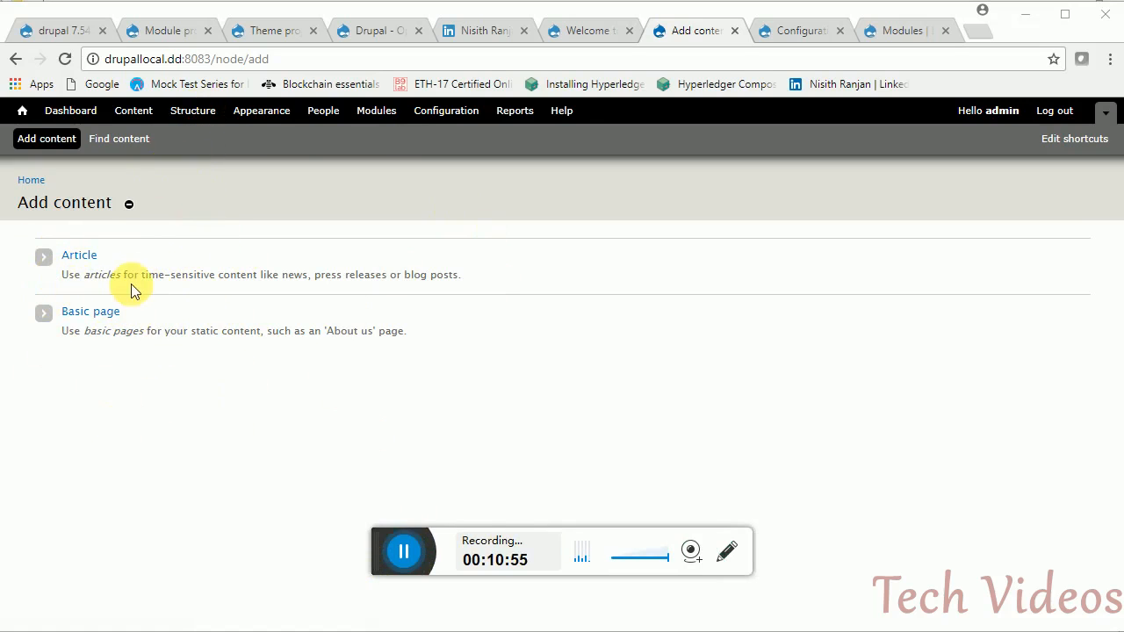
left_click(86, 262)
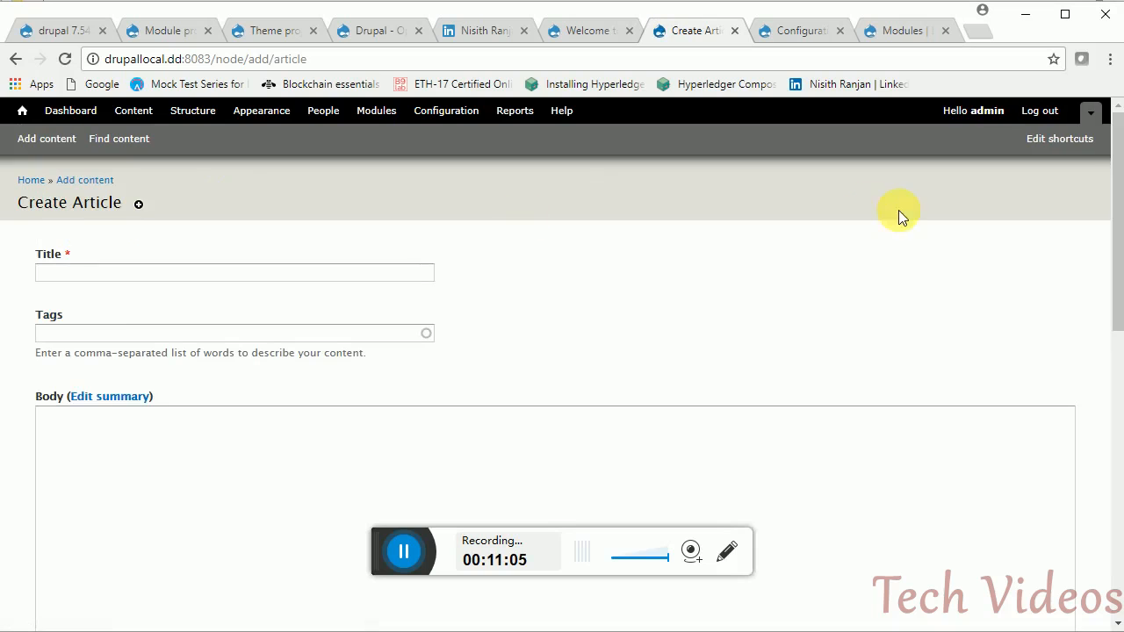
left_click(252, 275)
type("m")
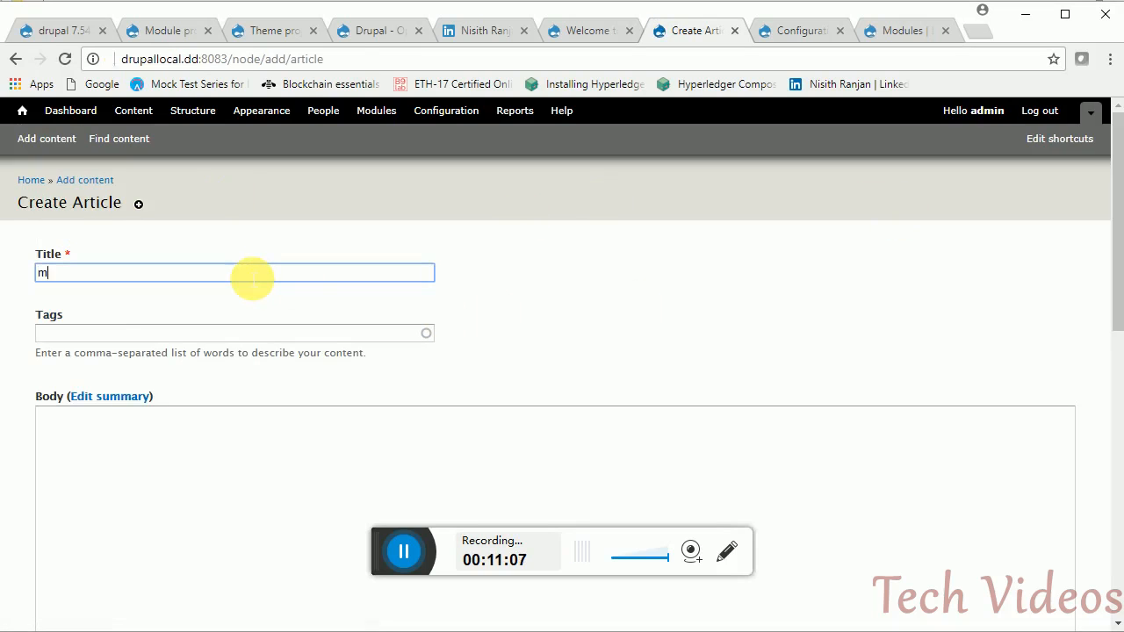
type("u 1st vo")
key("BackSpace")
key("BackSpace")
type("content")
left_click(203, 491)
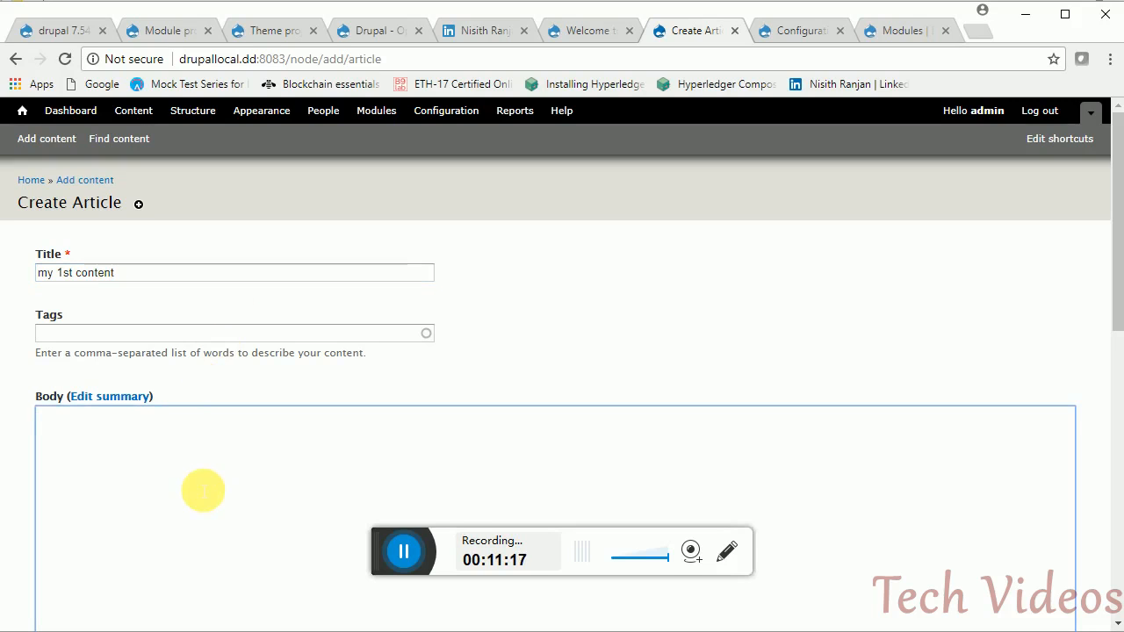
type("hello .... this is my 1st content")
left_click_drag(1117, 265, 1081, 499)
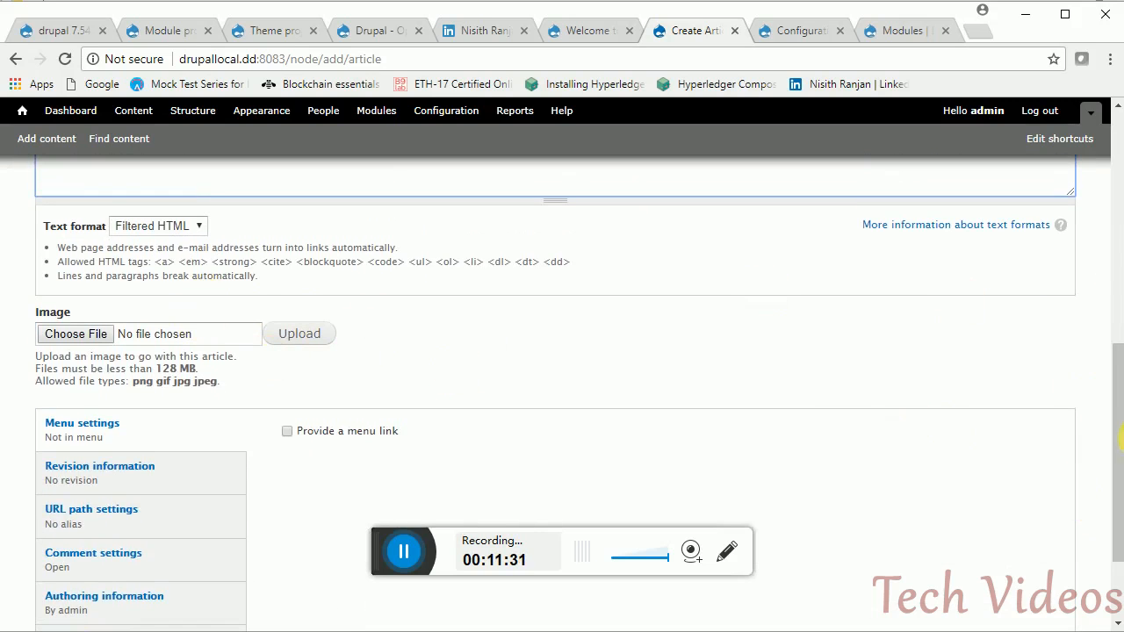
left_click_drag(1120, 439, 1113, 496)
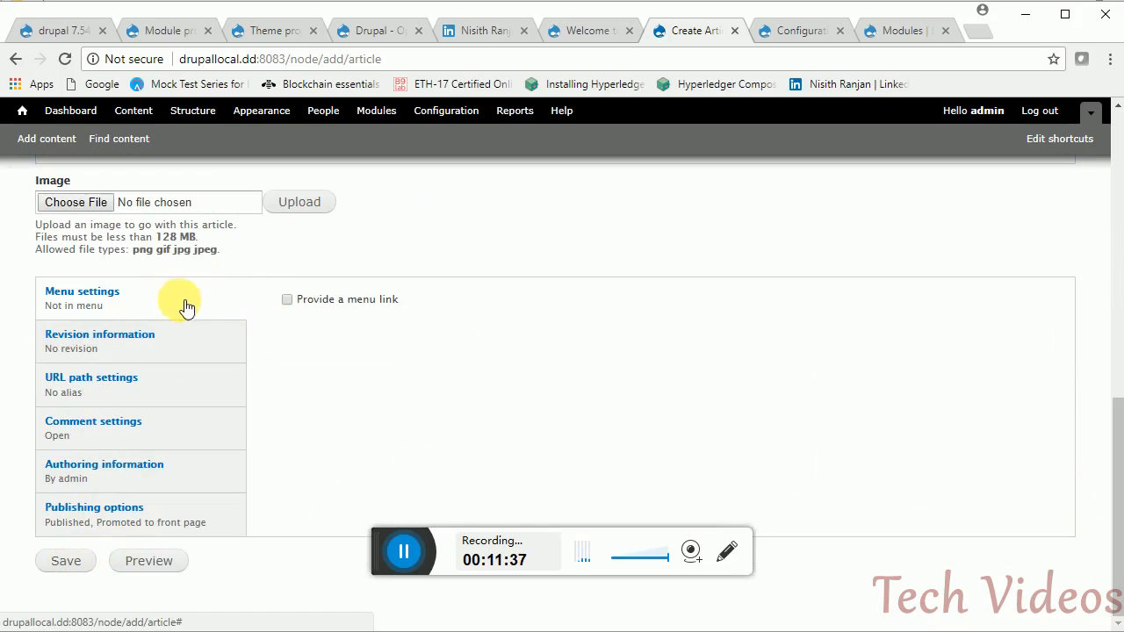
- Toggle the menu link on and off, and inspect the revision and URL alias settings
left_click(287, 300)
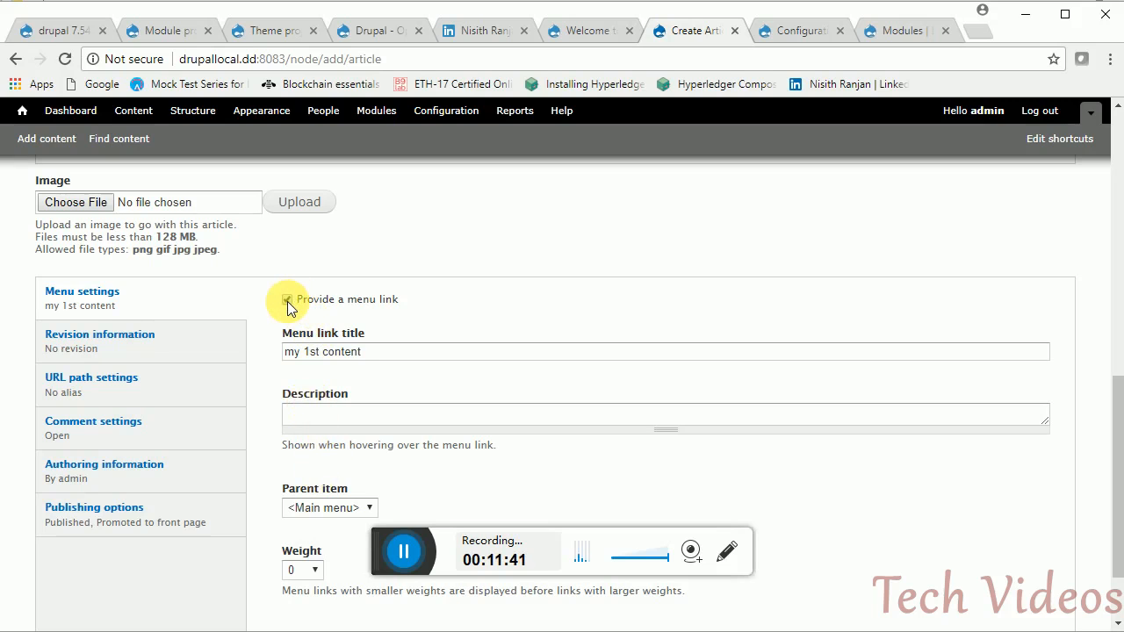
left_click(287, 300)
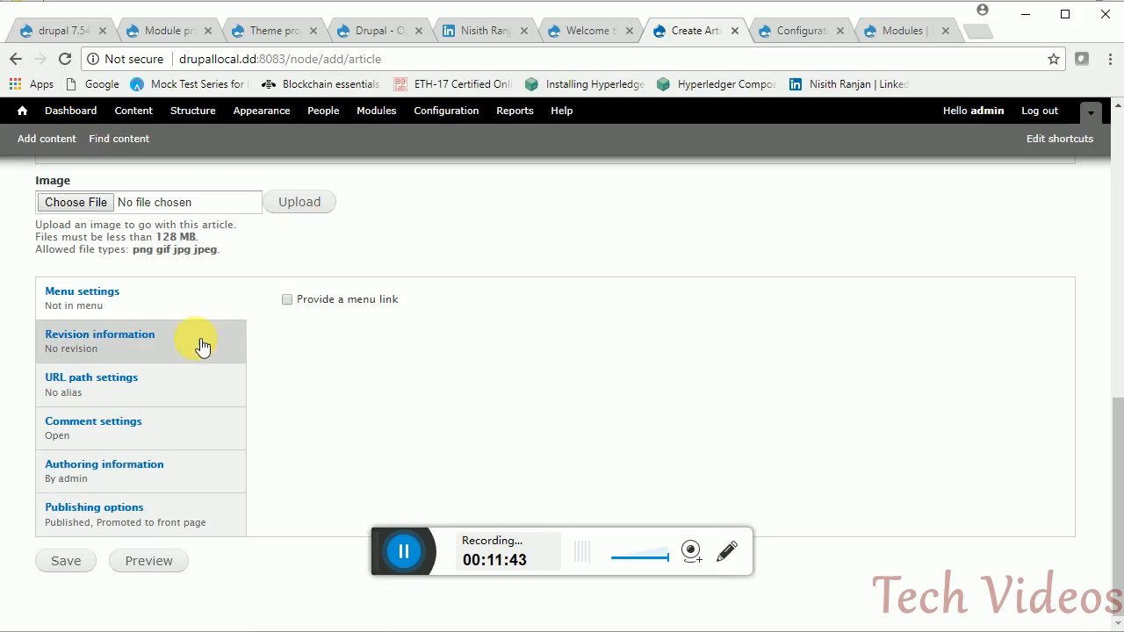
left_click(201, 345)
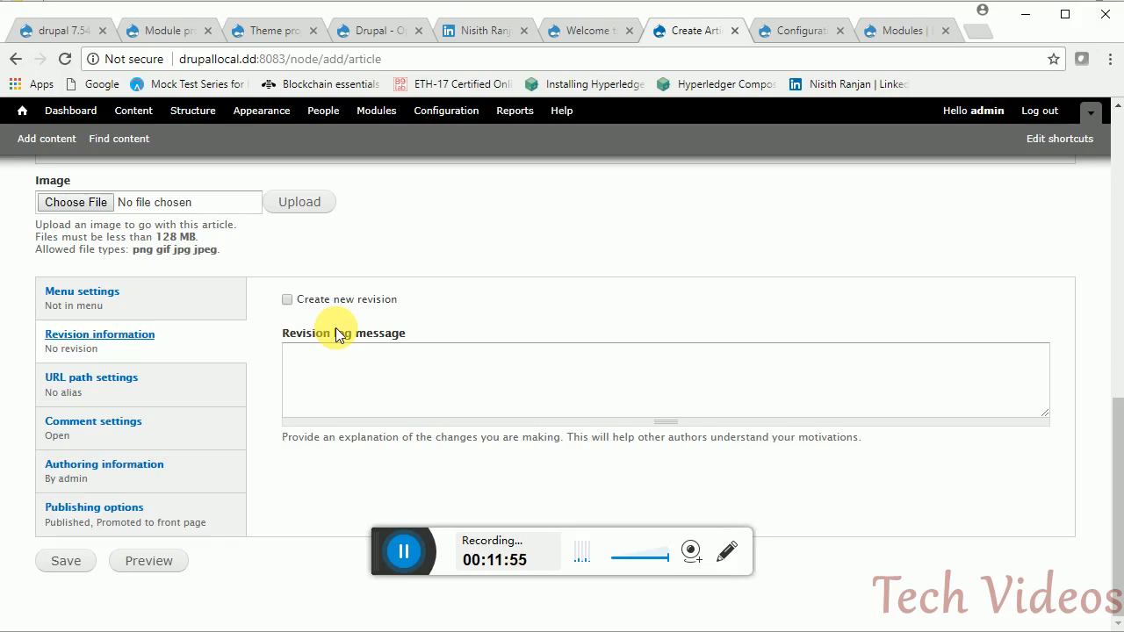
left_click(203, 384)
left_click(355, 316)
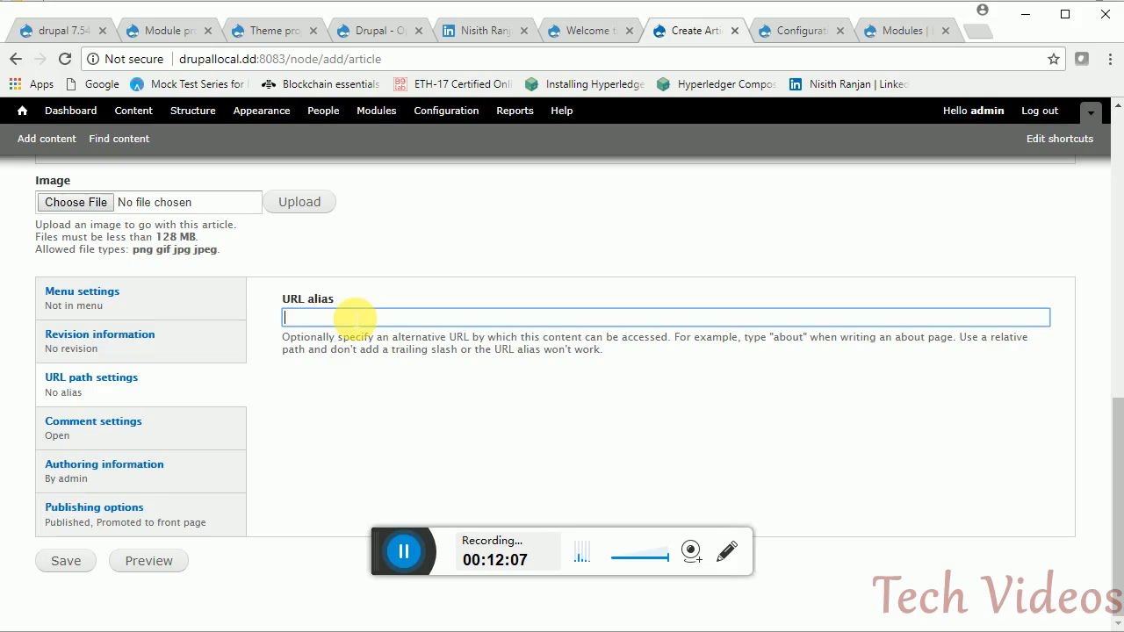
- Review comment, authoring and publishing options, then save the article as published
left_click(176, 442)
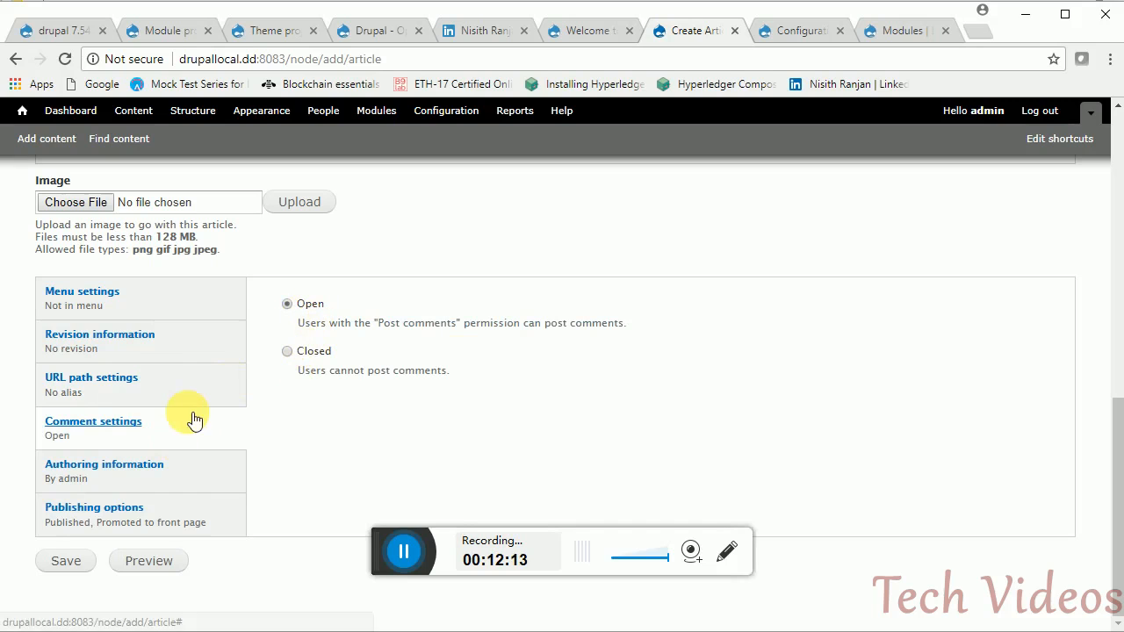
left_click(188, 488)
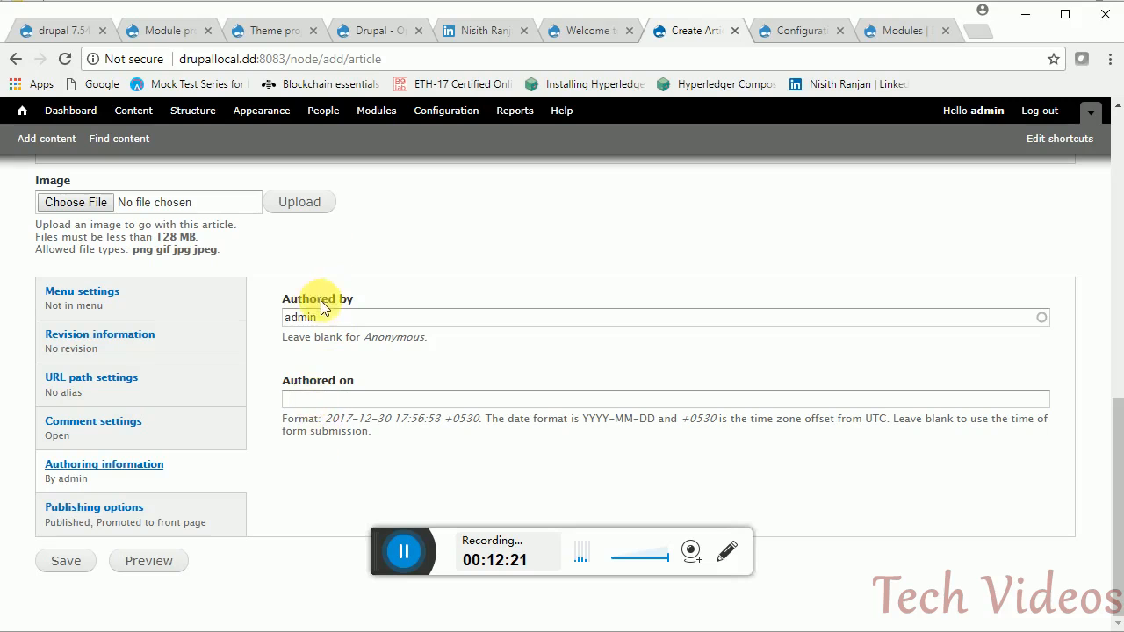
left_click(209, 525)
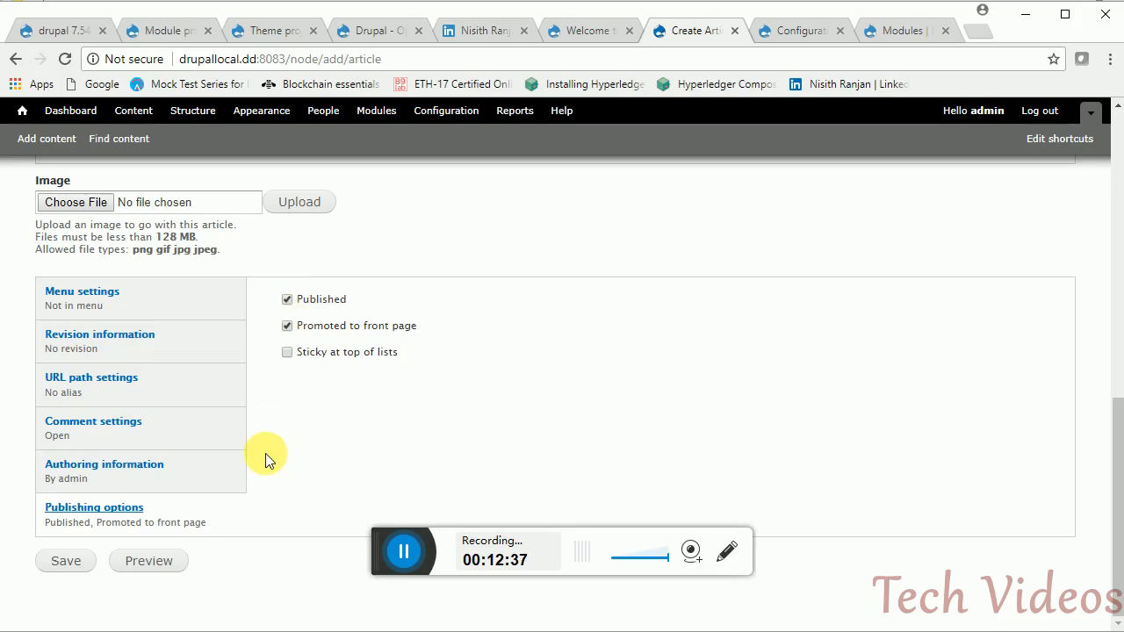
left_click(86, 563)
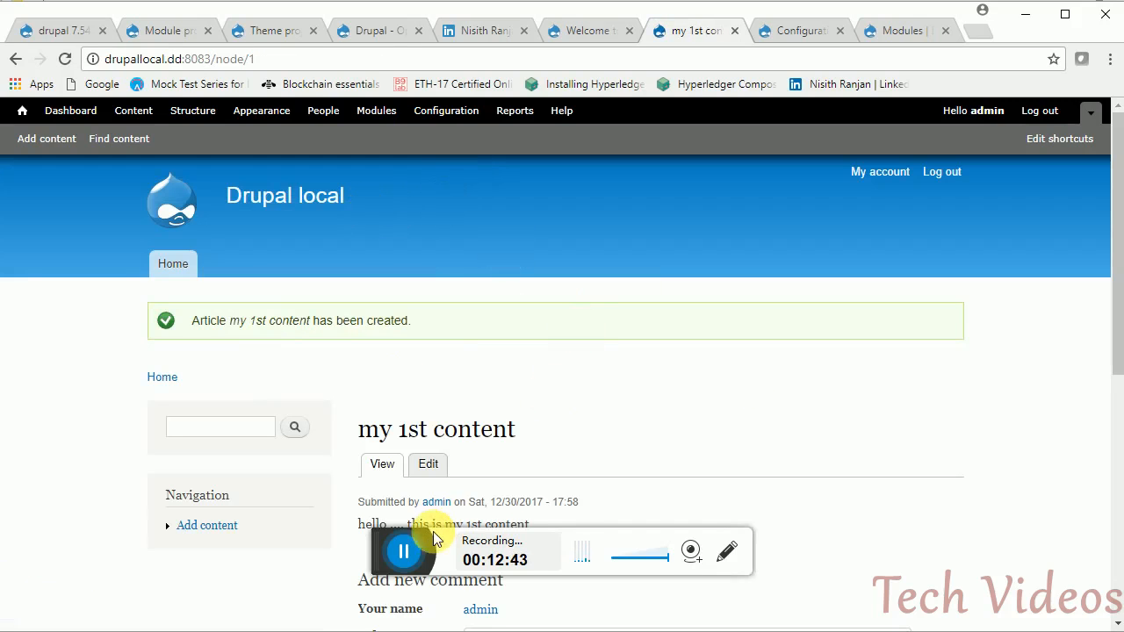
- Return to the front page listing 'my 1st content', then open the Configuration admin page
left_click(285, 197)
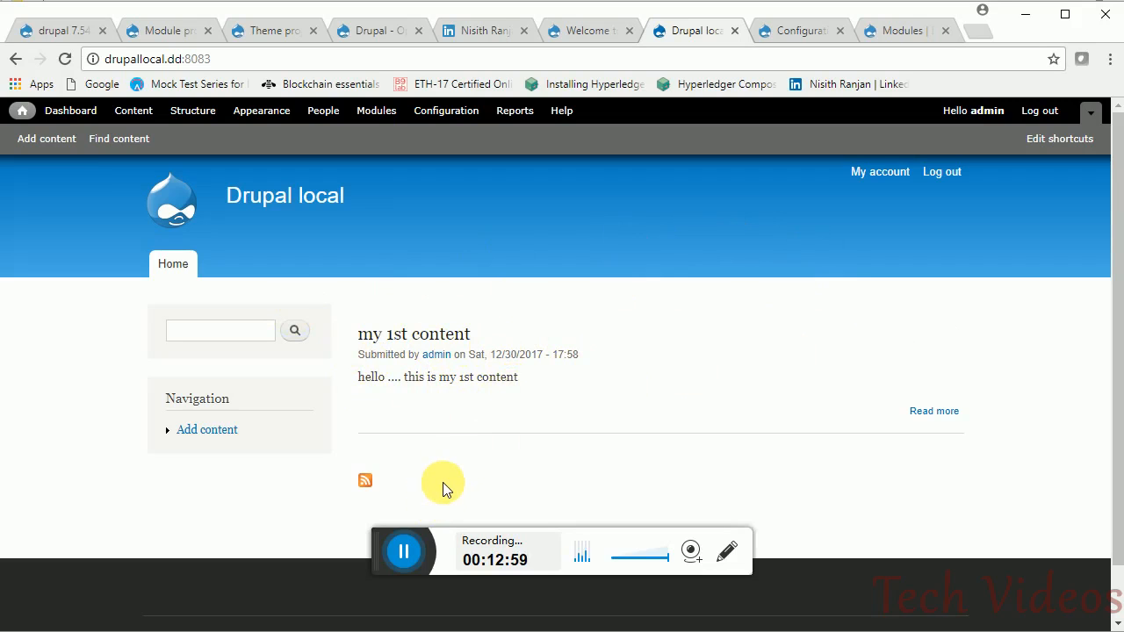
left_click(404, 551)
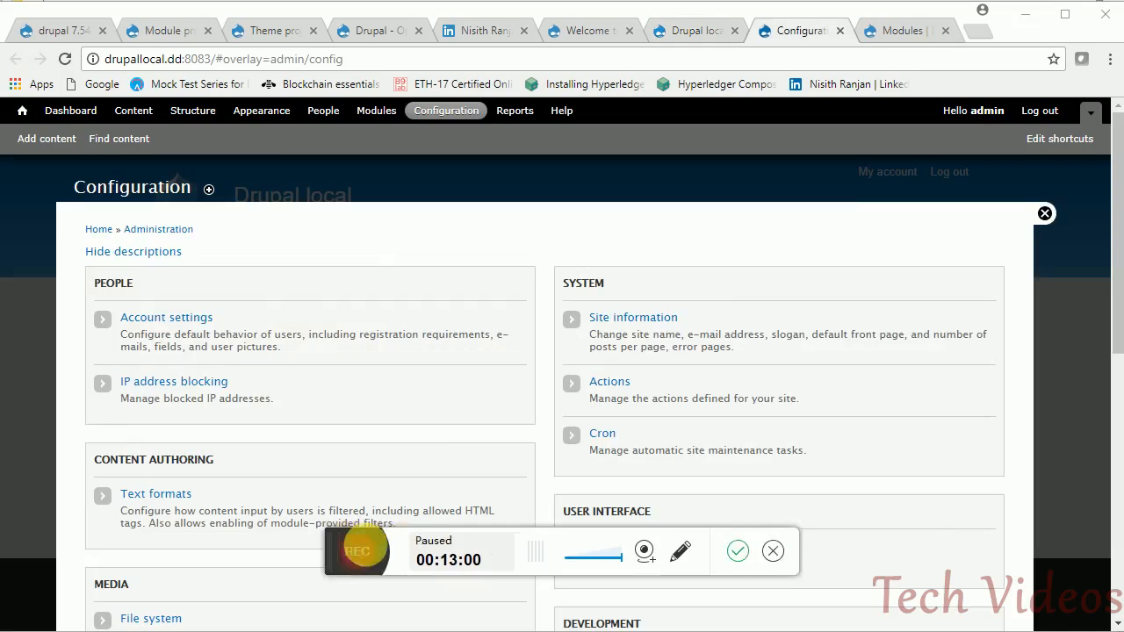
left_click(402, 550)
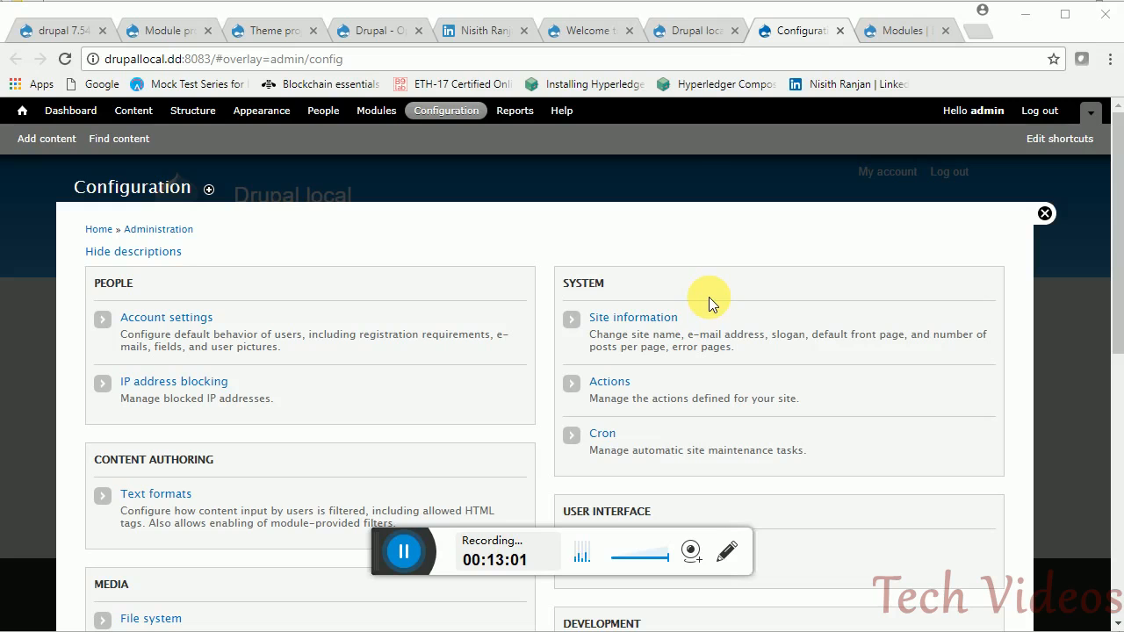
- Open Site information in its own tab and look over the slogan field
middle_click(663, 322)
left_click(805, 37)
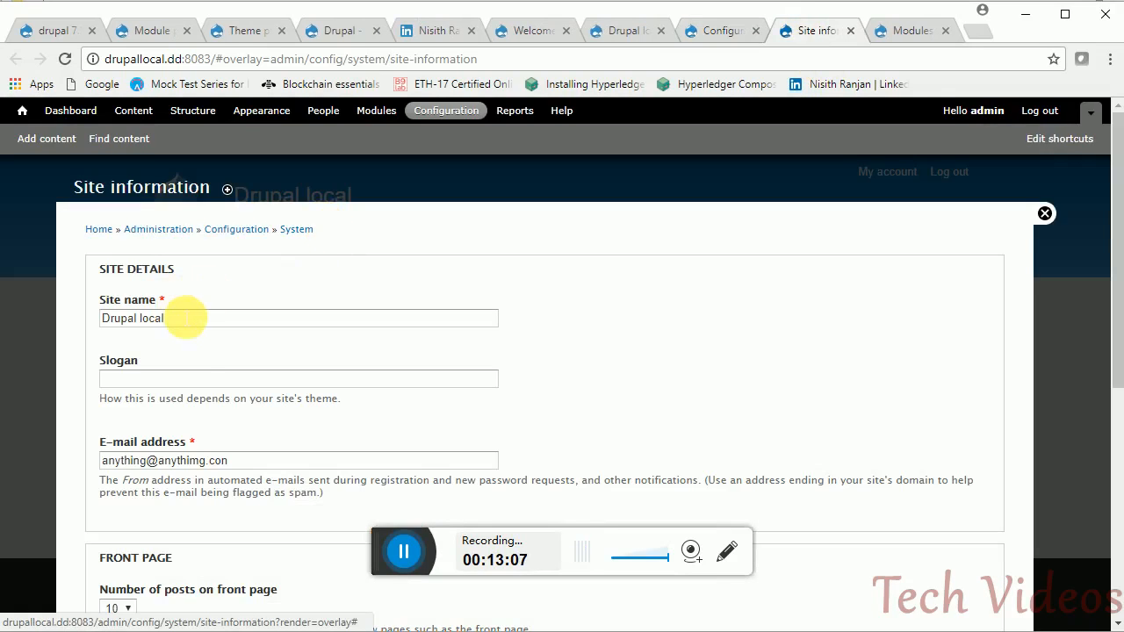
left_click(194, 379)
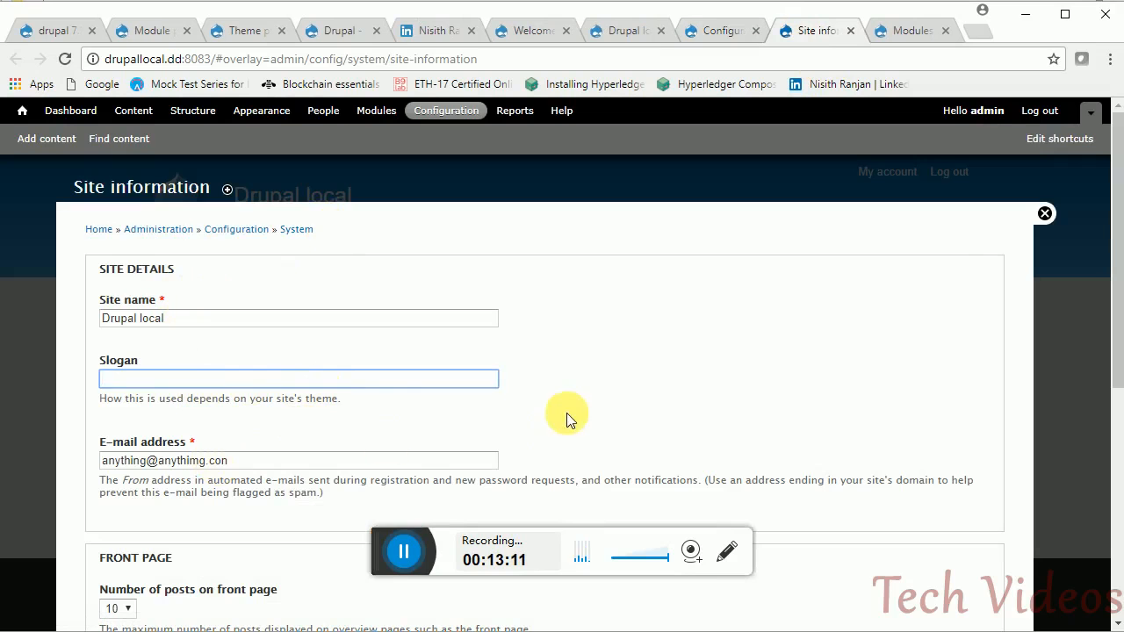
left_click_drag(1114, 254, 1115, 459)
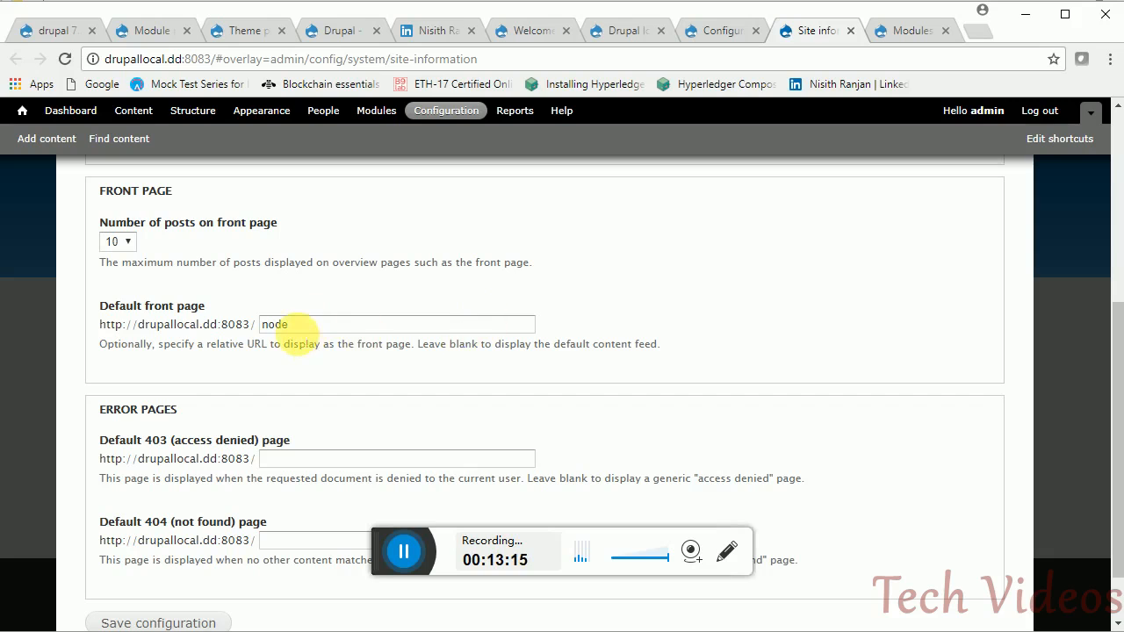
- Clear the node/123 default front page path and save the site information
left_click(299, 329)
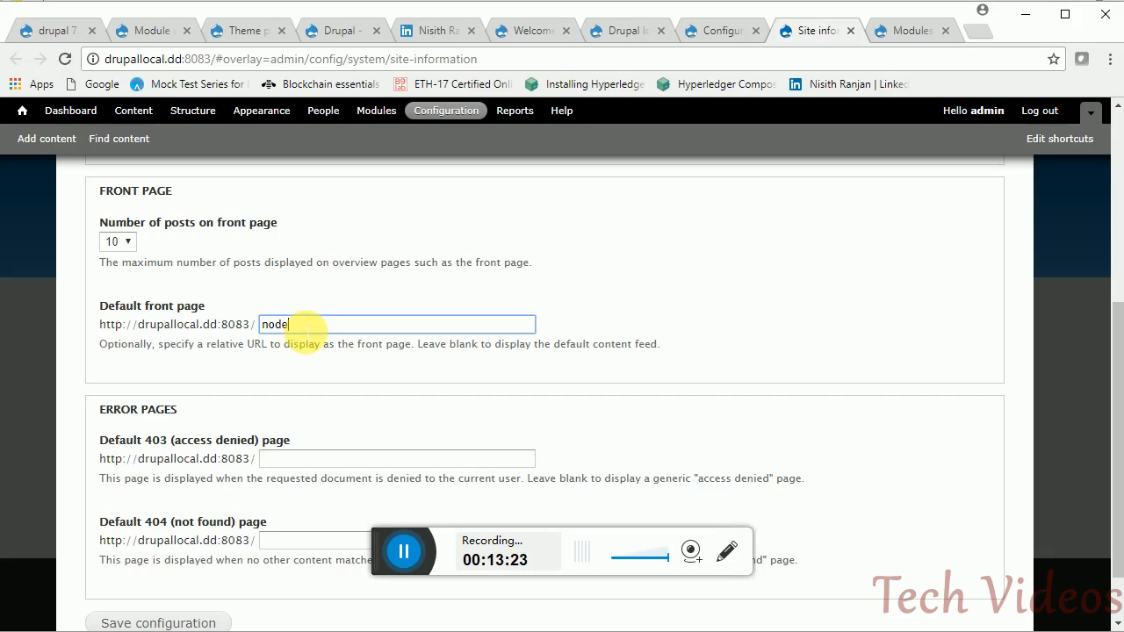
type("/123")
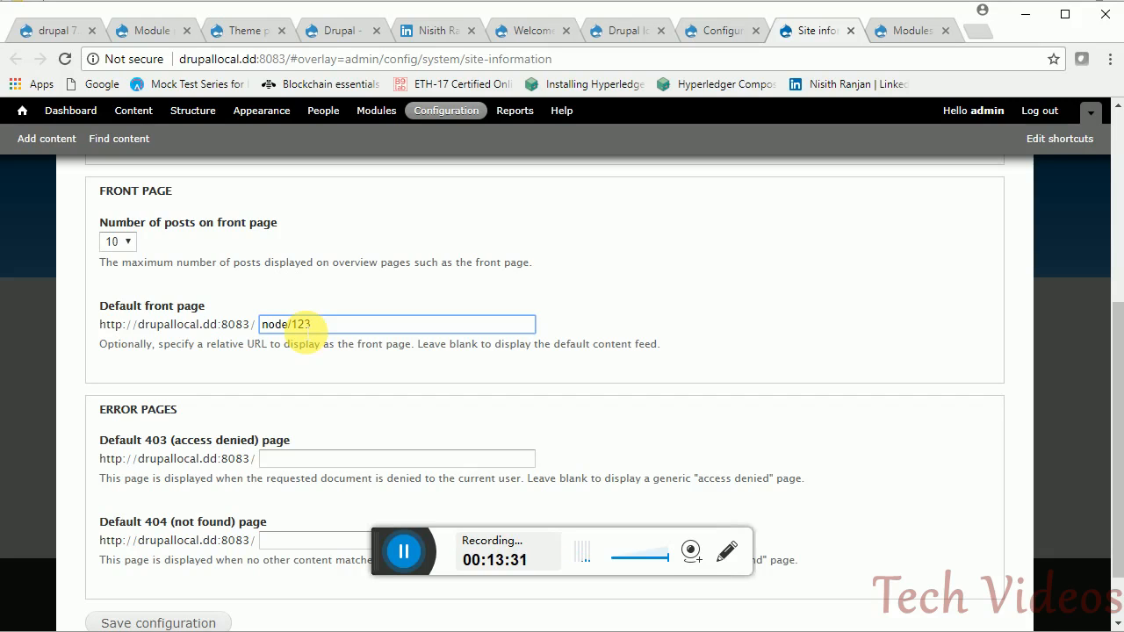
key("BackSpace")
key("BackSpace")
key("BackSpace")
key("BackSpace")
key("BackSpace")
key("BackSpace")
key("BackSpace")
key("BackSpace")
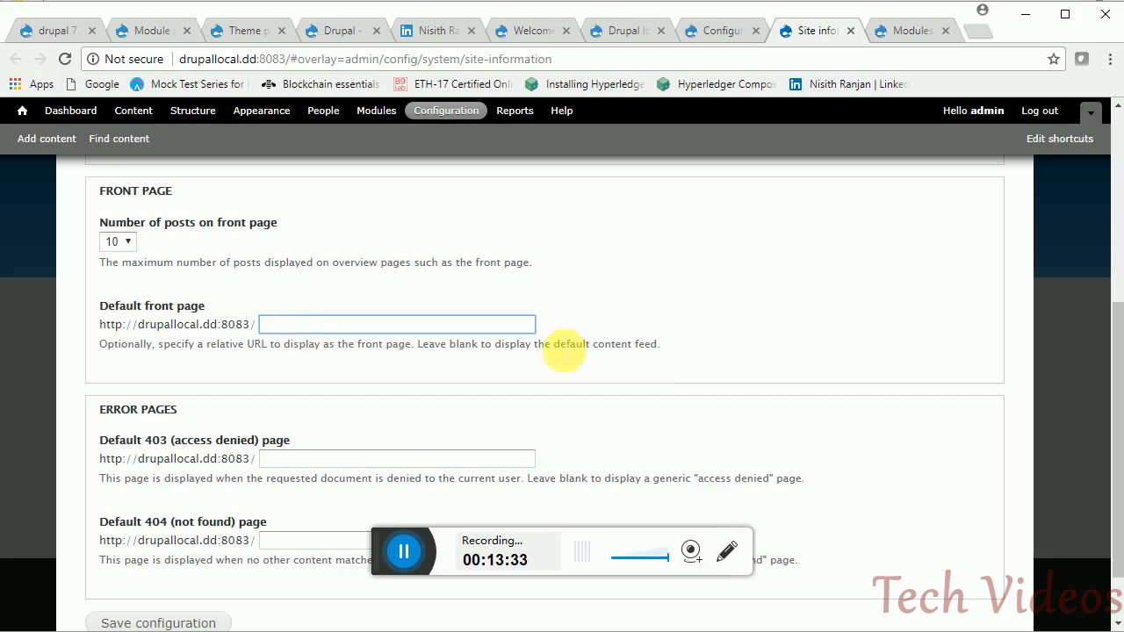
left_click_drag(1117, 413, 1119, 459)
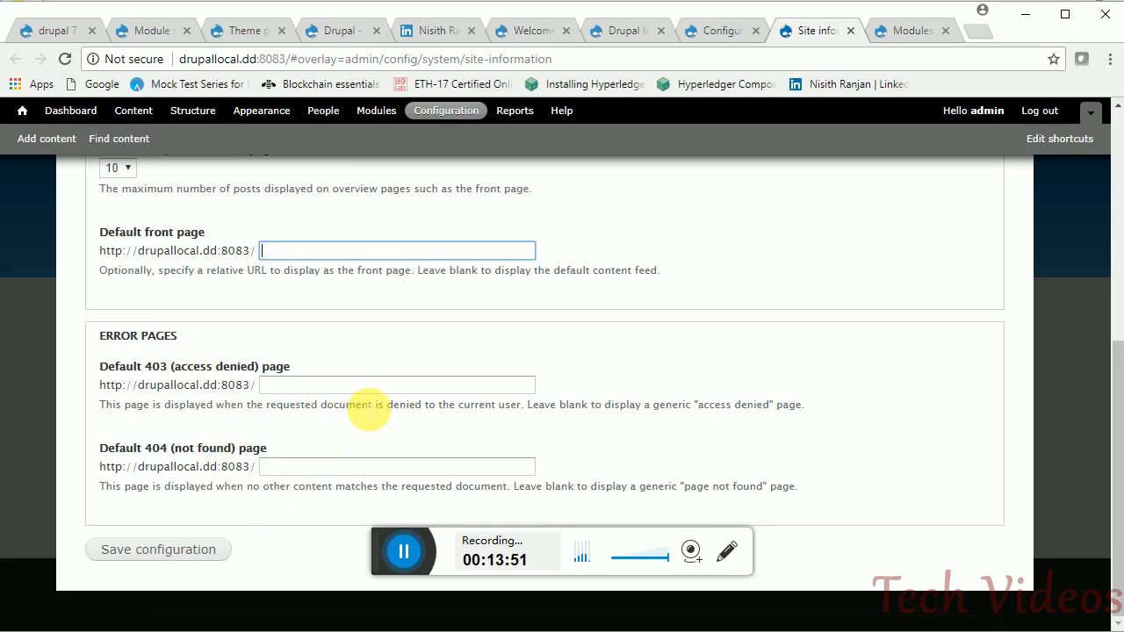
left_click(329, 386)
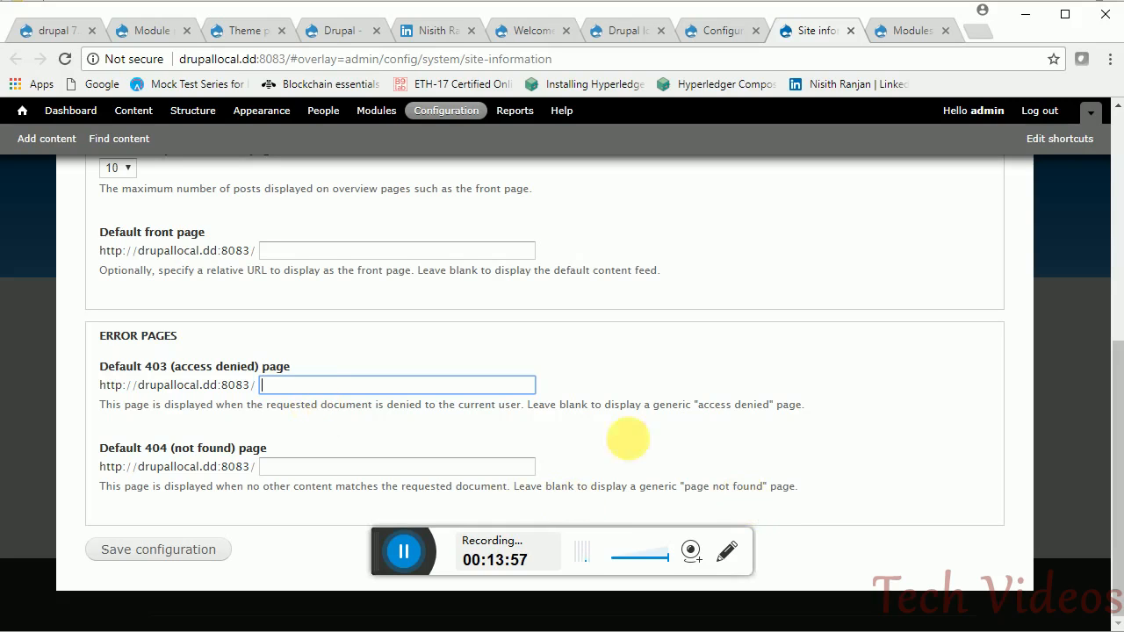
left_click(195, 551)
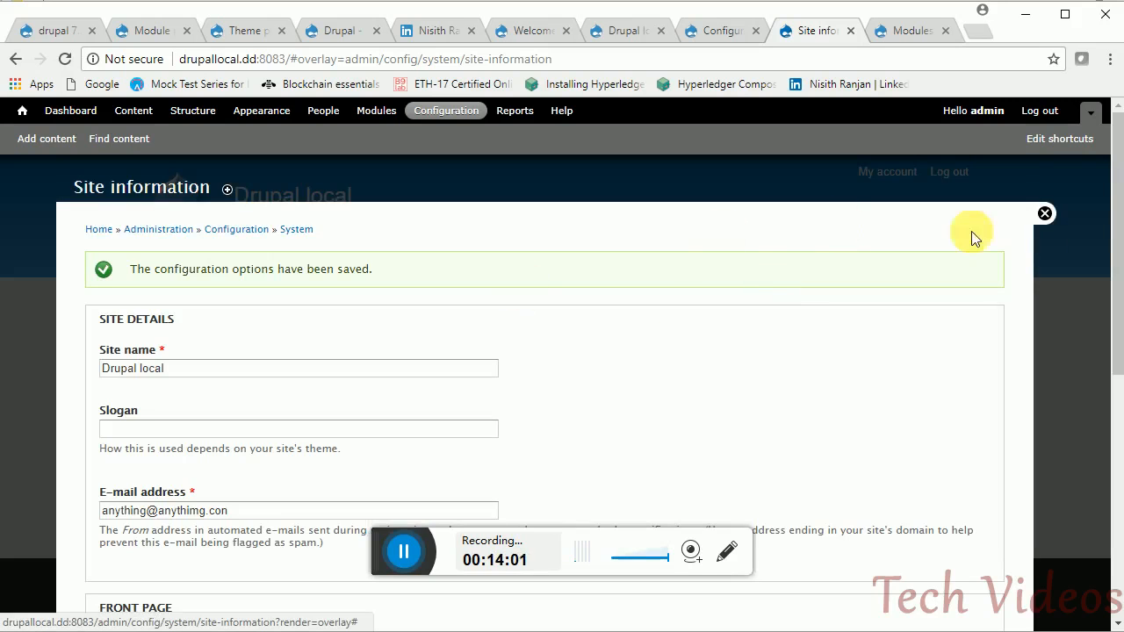
left_click(1045, 215)
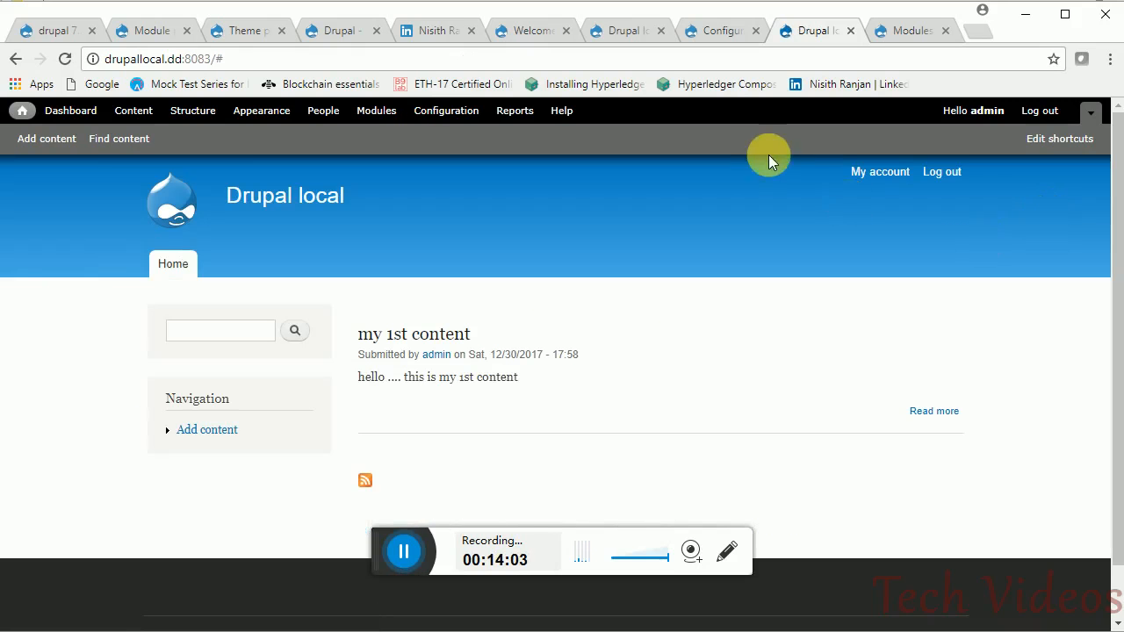
- Open the File system settings from the Configuration overview in a new tab
left_click(711, 32)
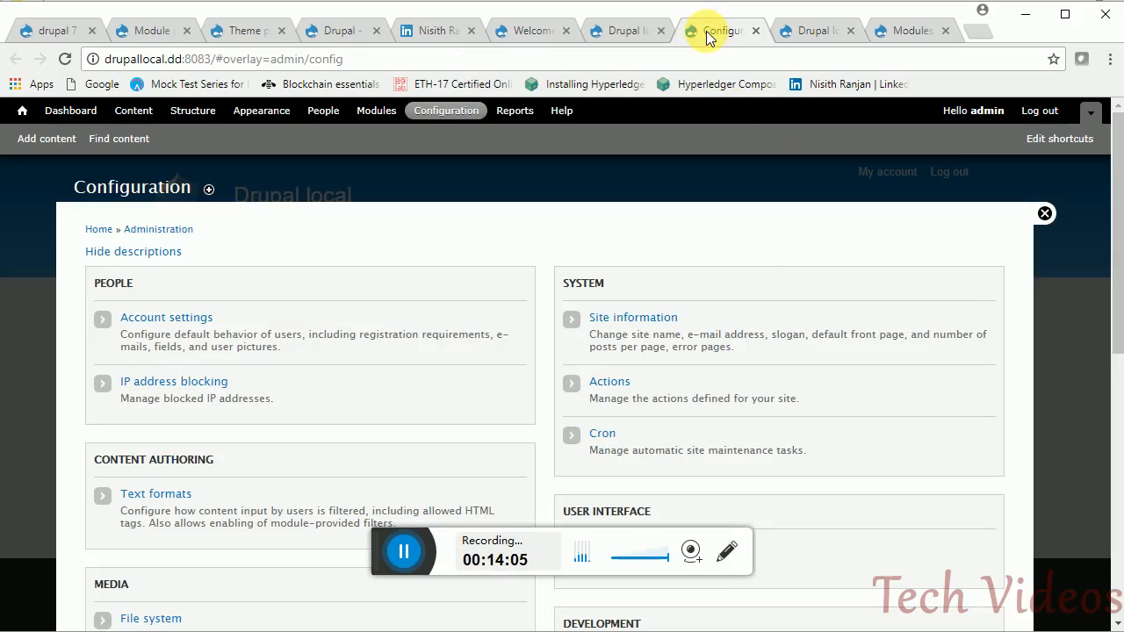
left_click_drag(1117, 245, 1117, 343)
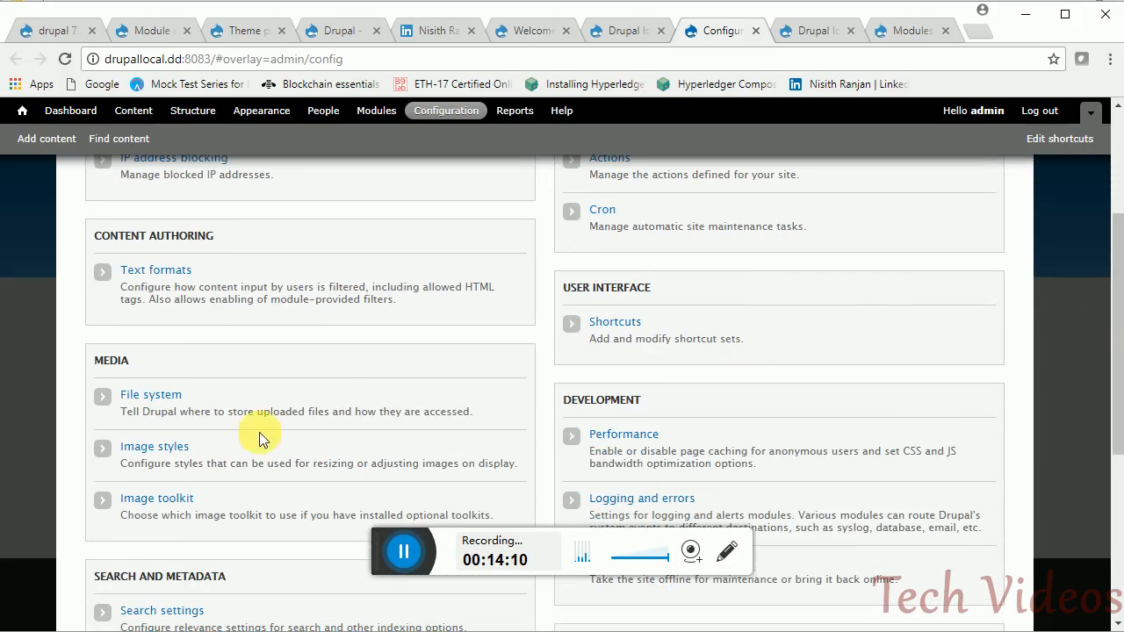
middle_click(151, 396)
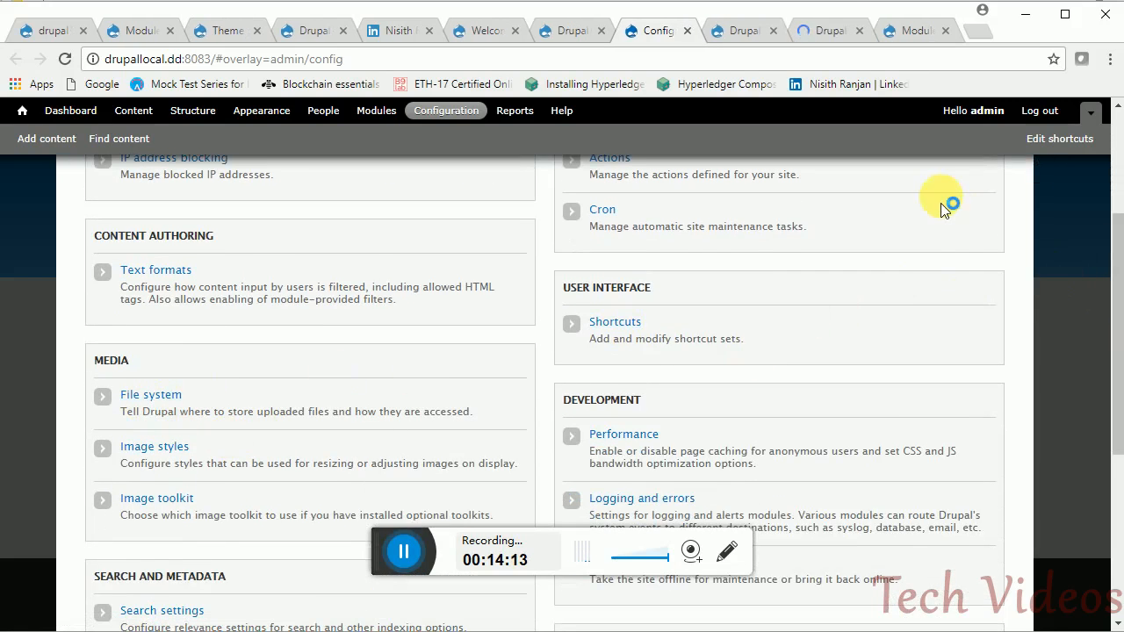
left_click(807, 32)
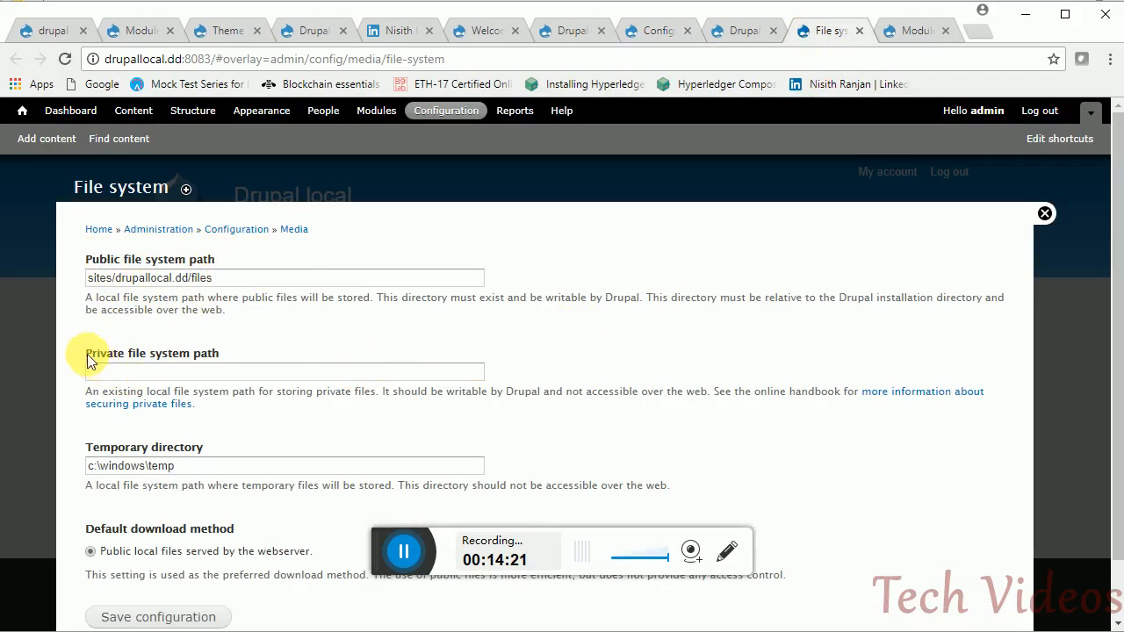
- Highlight the public path, temporary directory c:\windows\temp and the empty private path note
left_click_drag(215, 277, 86, 278)
left_click(202, 311)
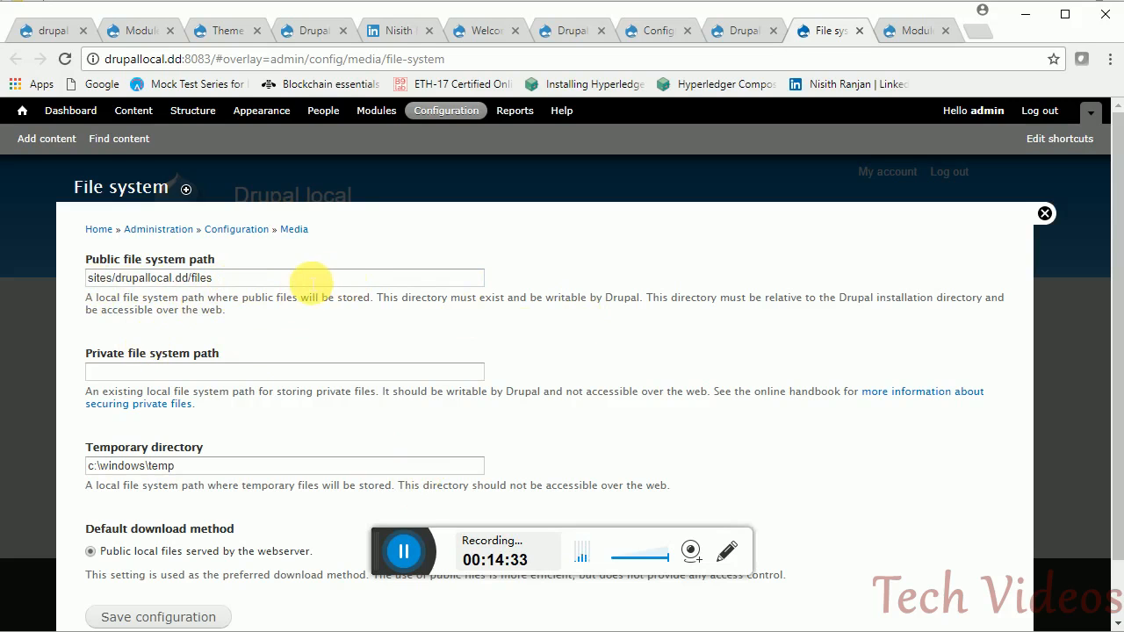
scroll(966, 285, "down", 2)
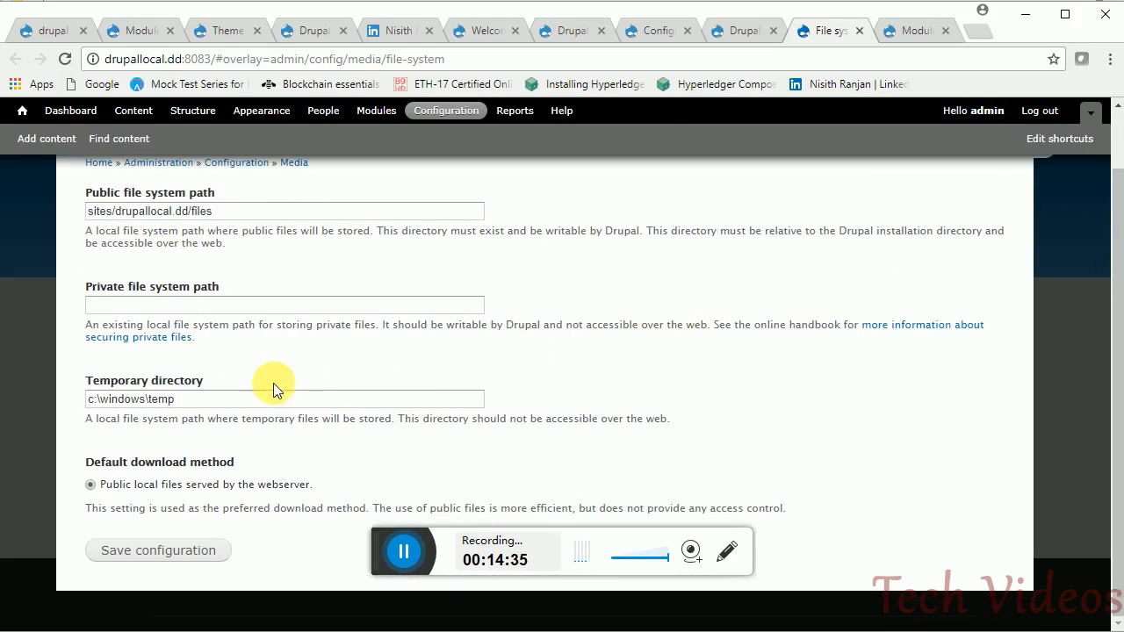
left_click_drag(196, 401, 76, 413)
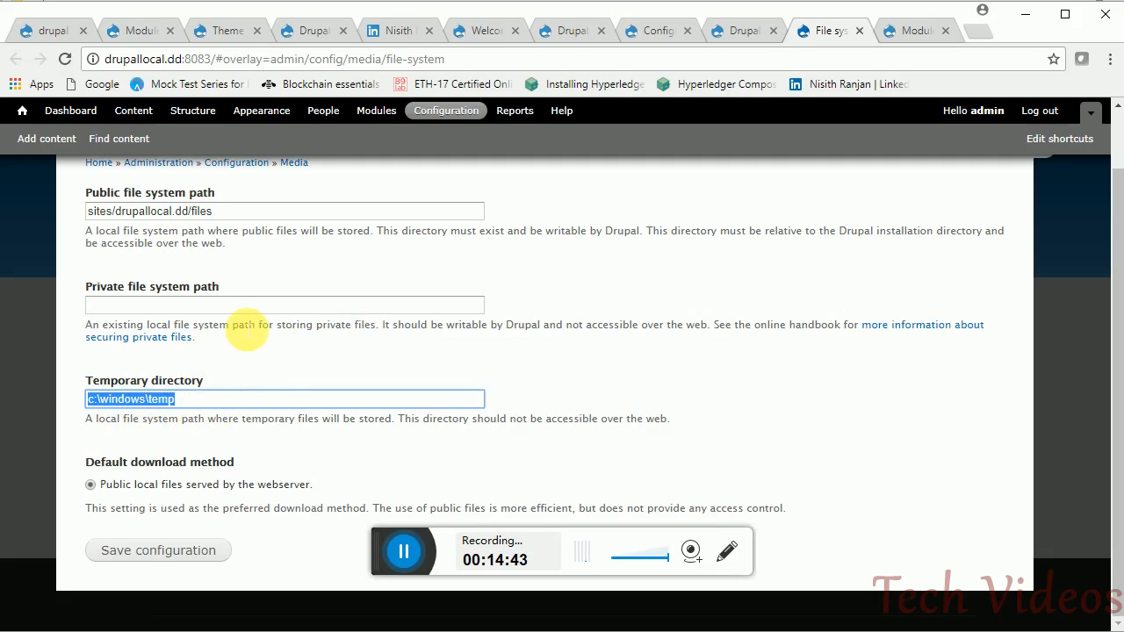
left_click(220, 307)
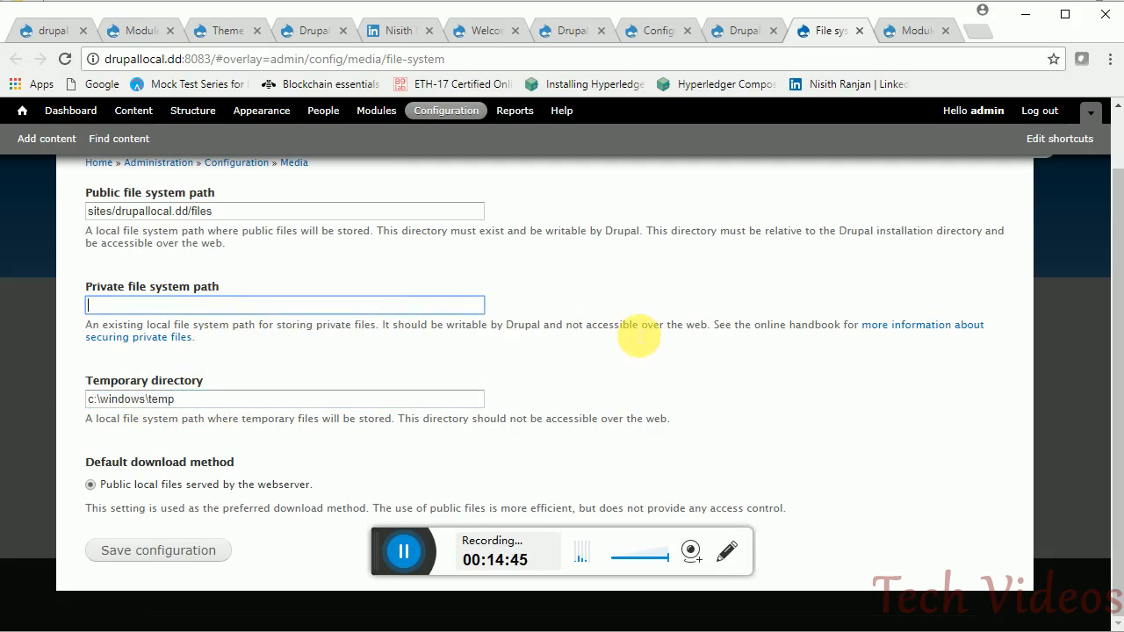
double_click(614, 327)
double_click(524, 325)
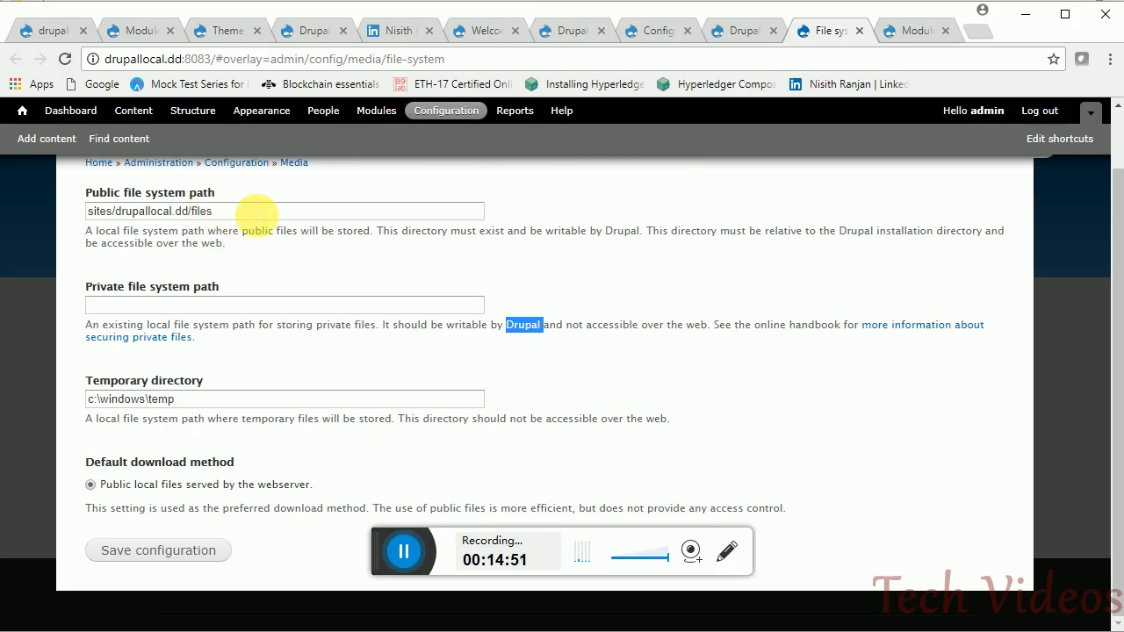
- Load sites/drupallocal.dd/files/abc.jpg in the address bar, then close the File system settings
left_click_drag(253, 210, 88, 225)
key("ctrl+c")
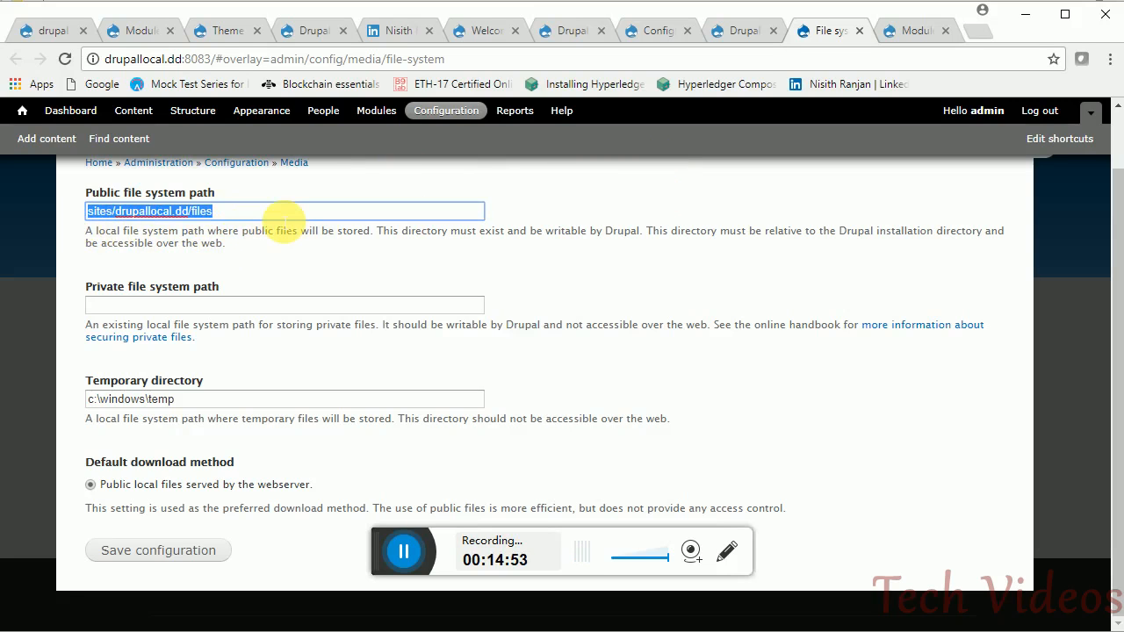
left_click_drag(216, 59, 580, 68)
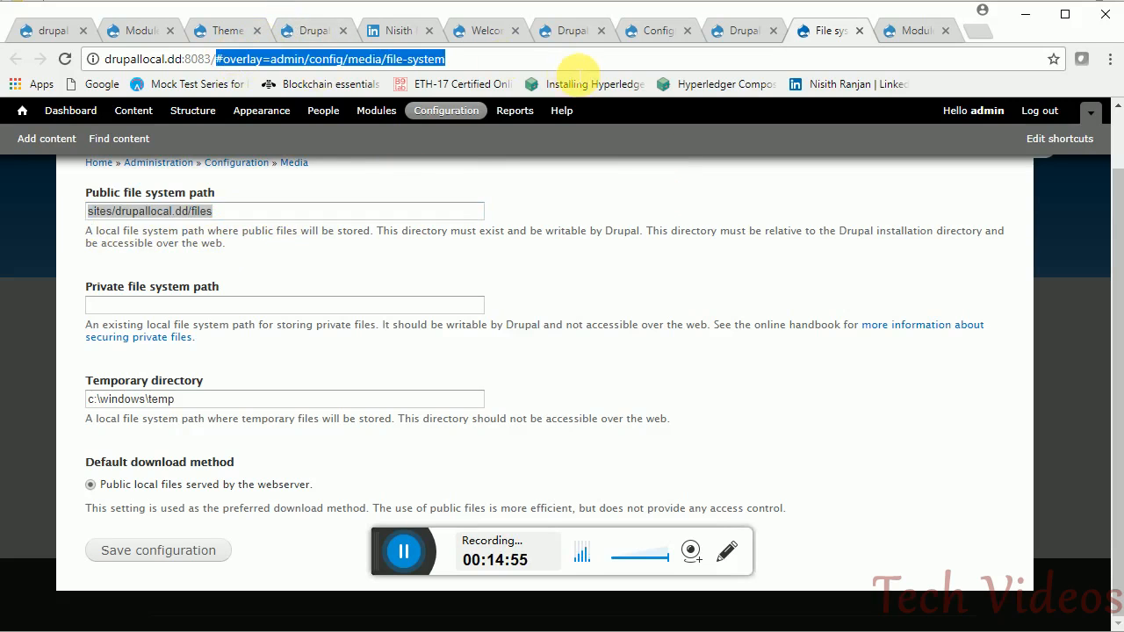
key("ctrl+v")
type("/")
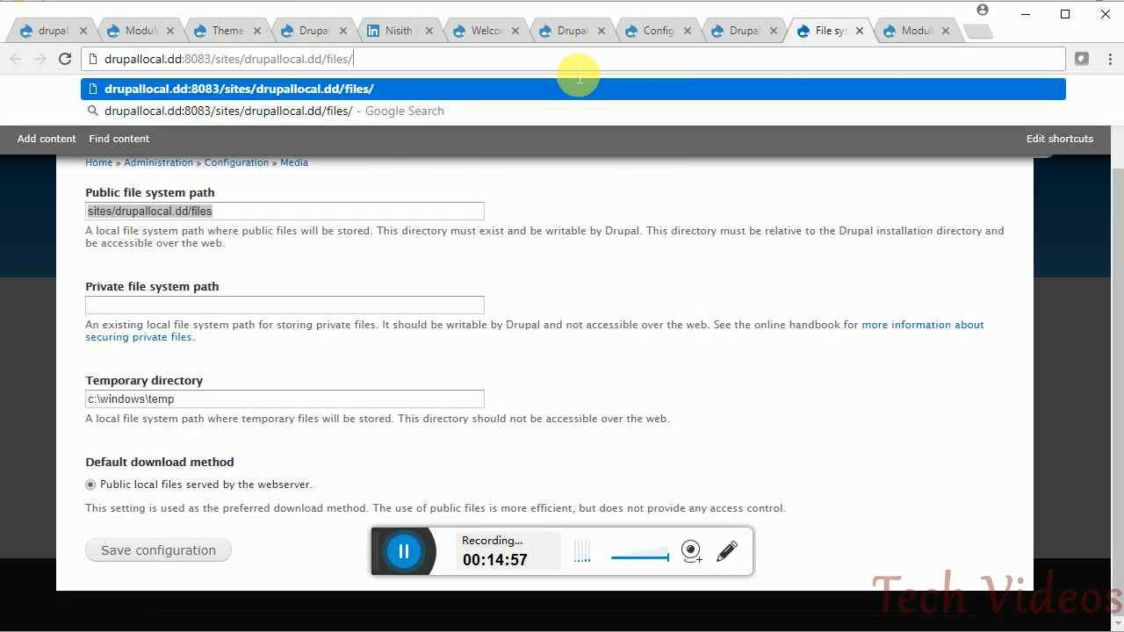
type("abc.")
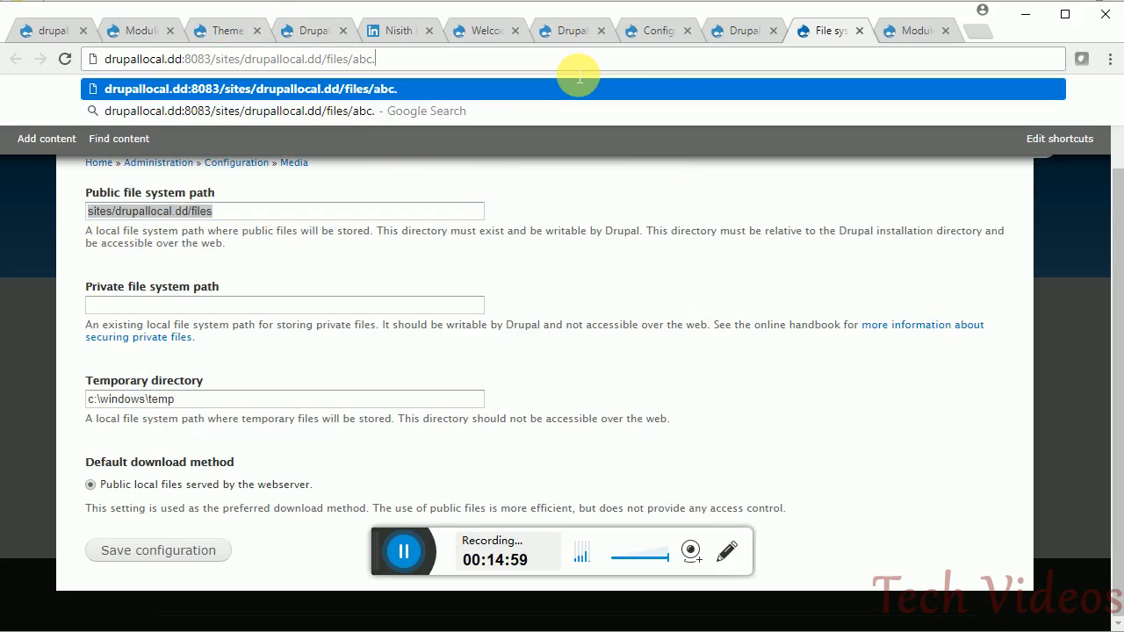
type("jpg")
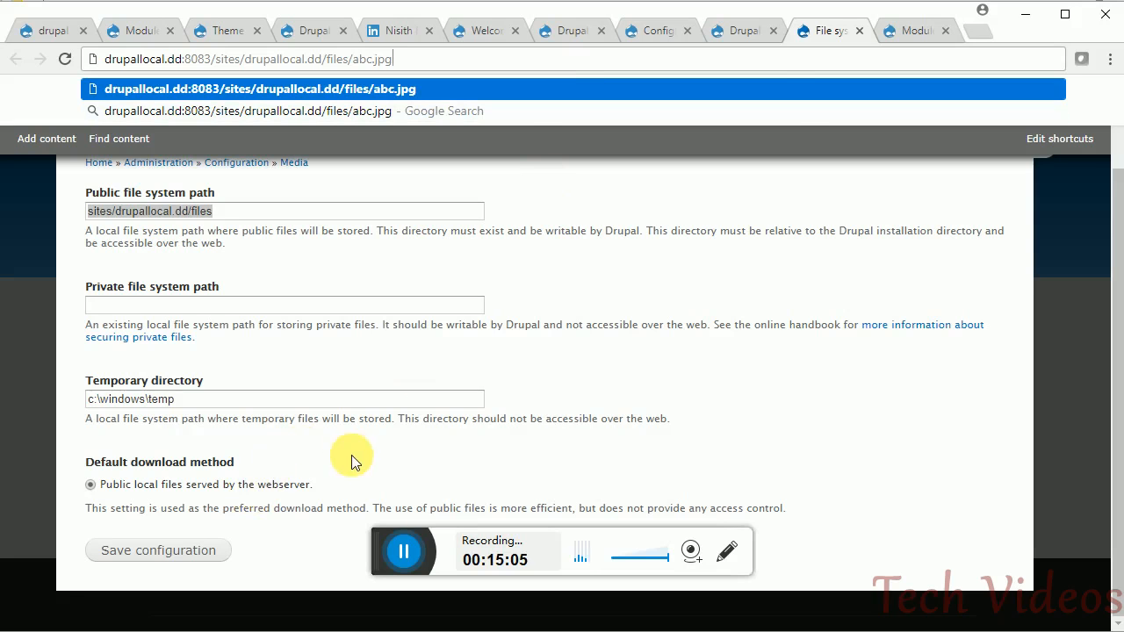
left_click(442, 452)
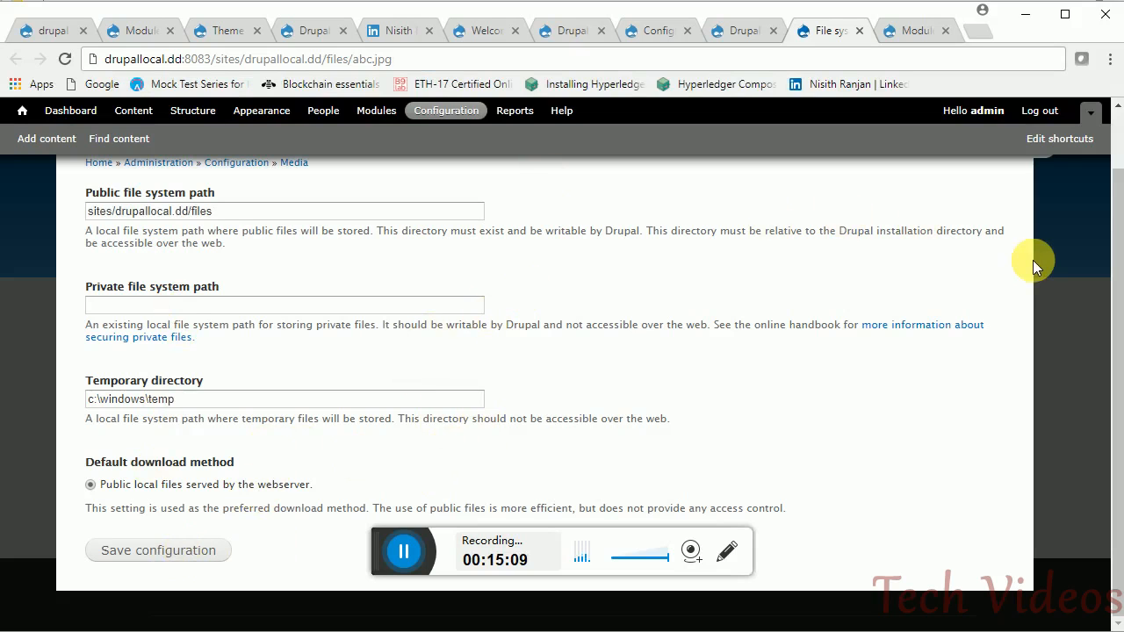
left_click_drag(1117, 251, 1117, 206)
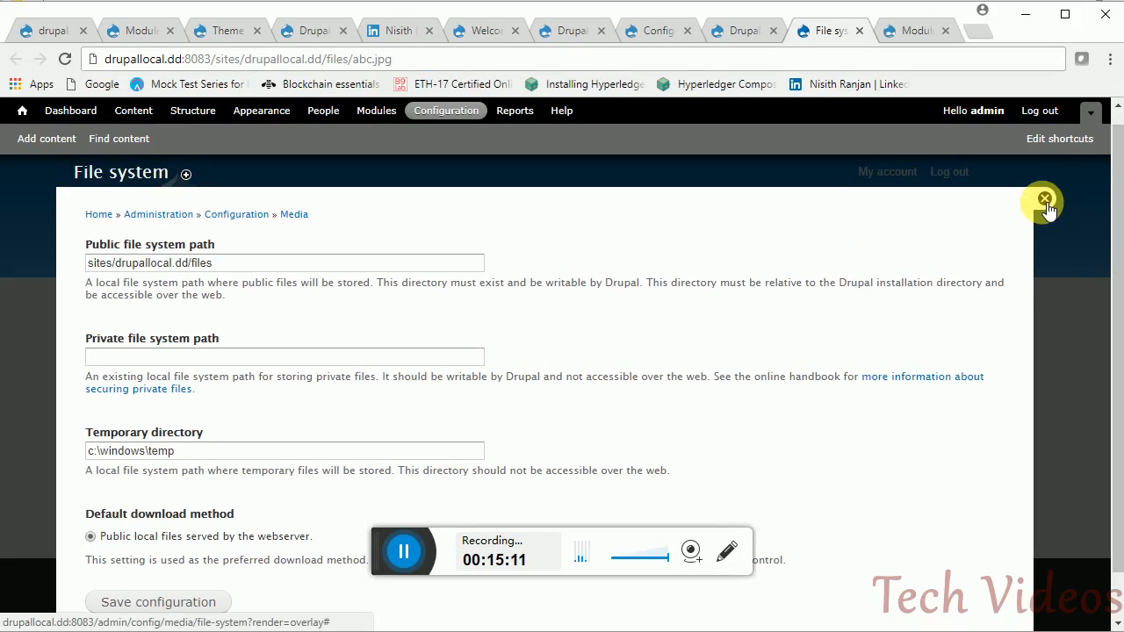
left_click(1045, 199)
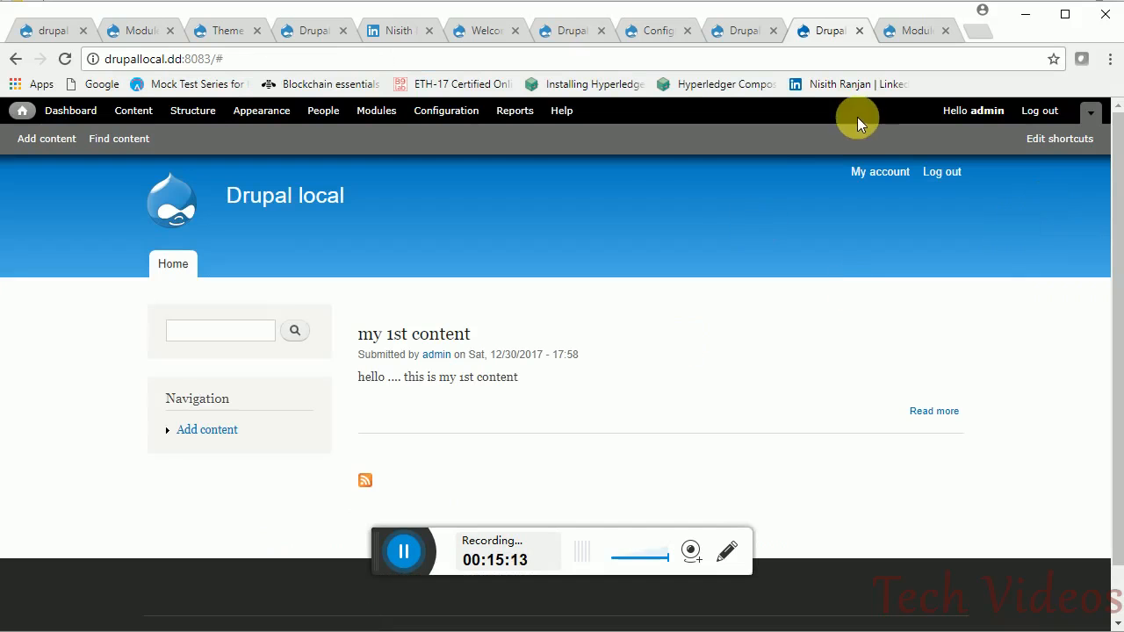
- Review the Performance caching settings in a new tab, then open Logging and errors in another tab
left_click(652, 34)
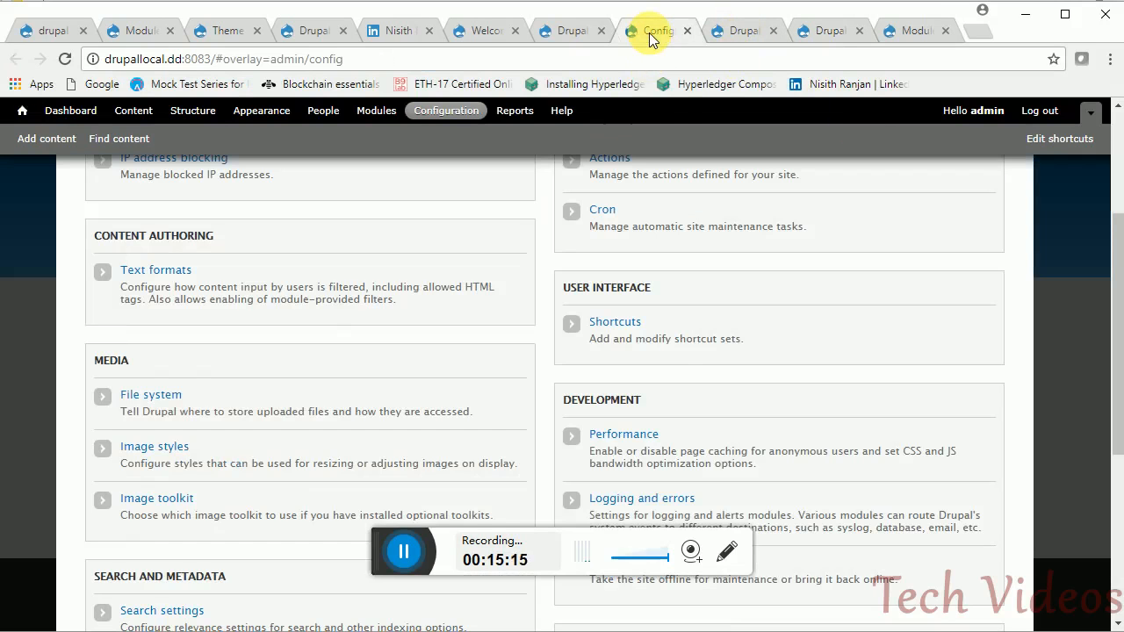
left_click_drag(1117, 323, 1120, 370)
middle_click(625, 328)
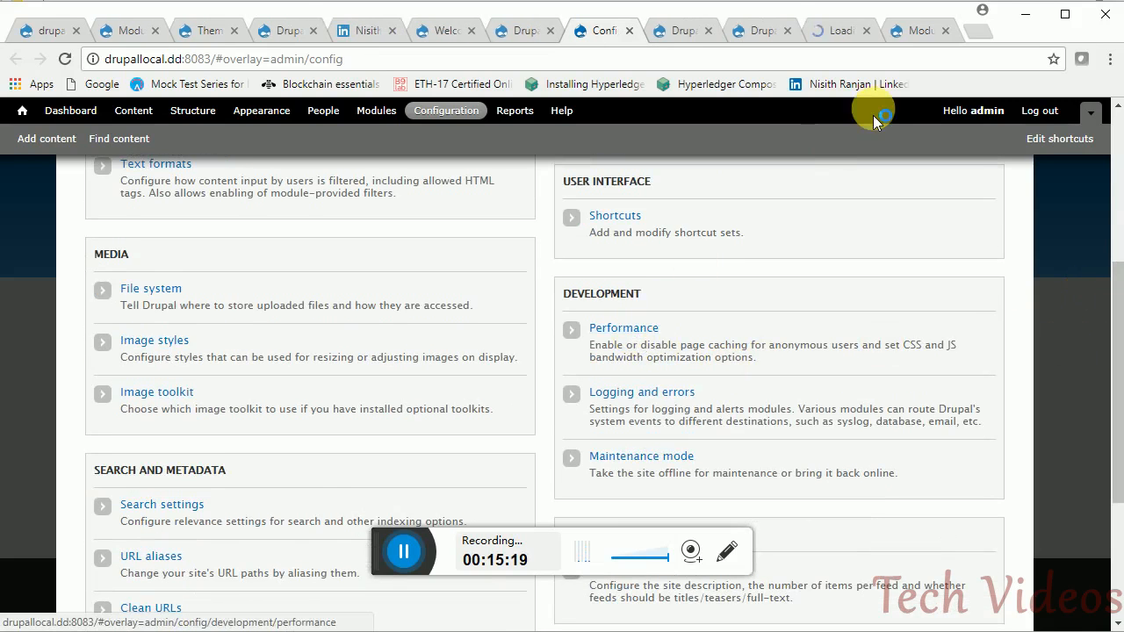
left_click(830, 31)
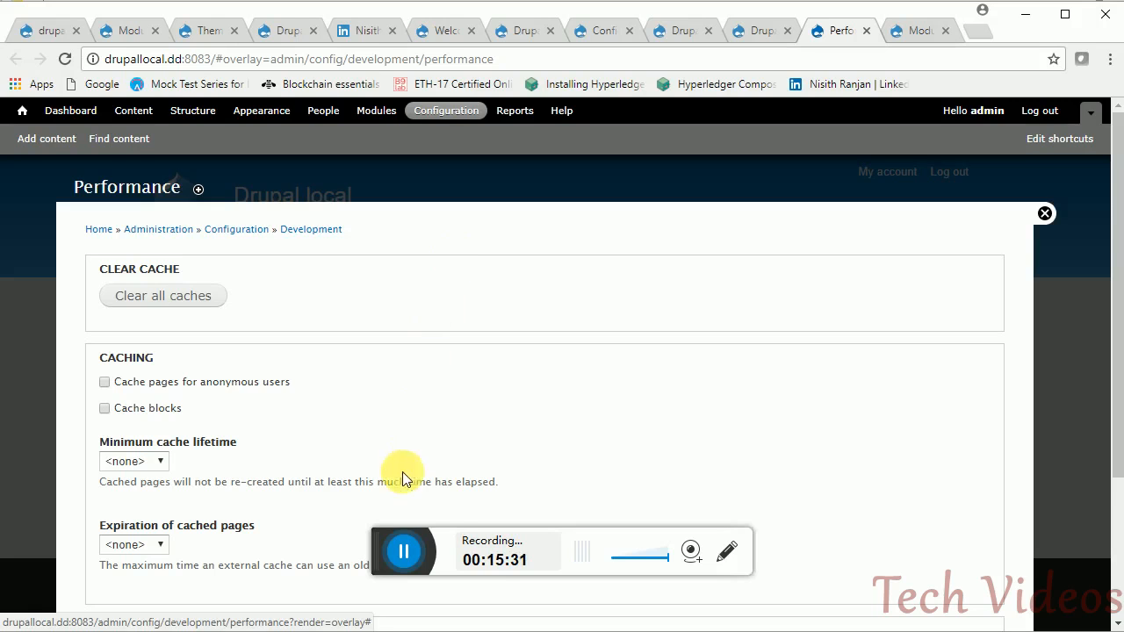
left_click(403, 553)
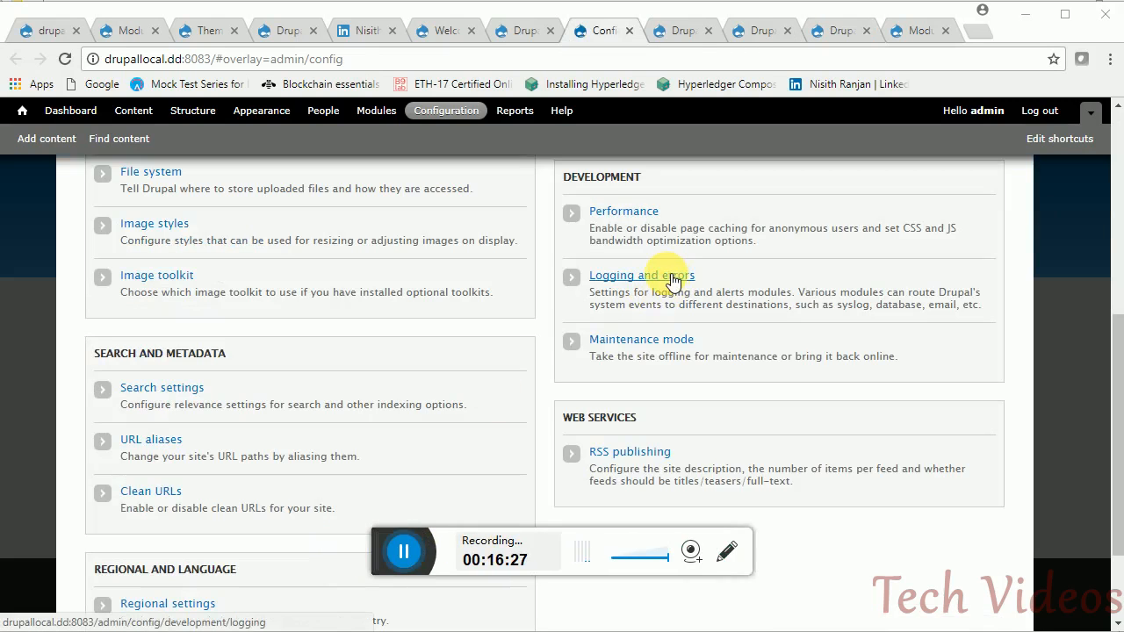
middle_click(673, 281)
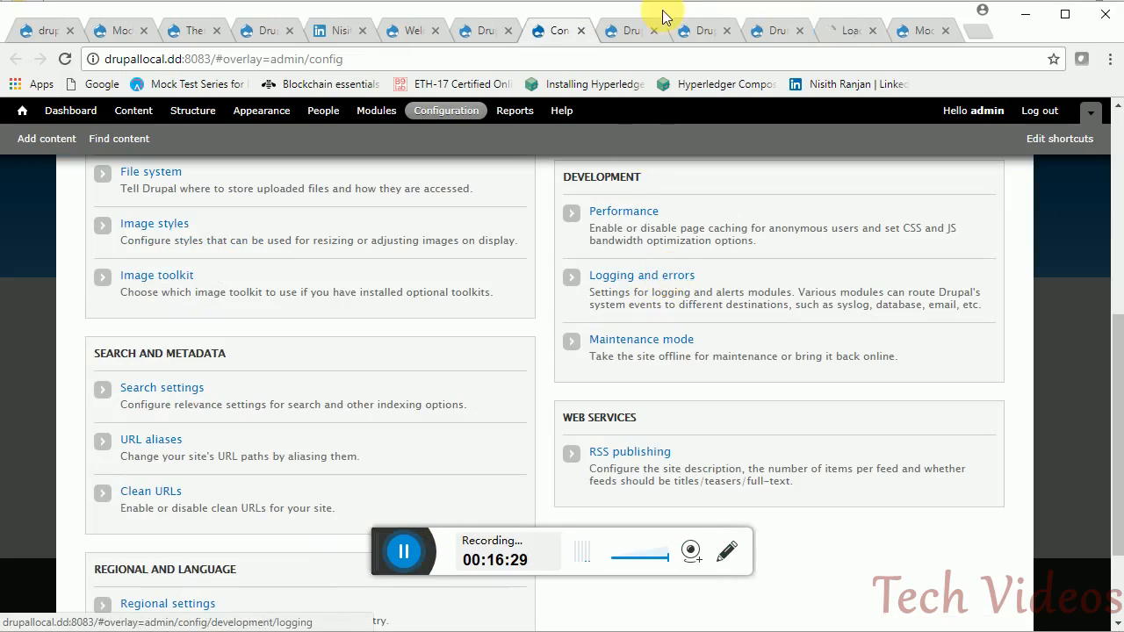
- Save Logging and errors with All messages displayed and 1000 database log messages kept
left_click(843, 31)
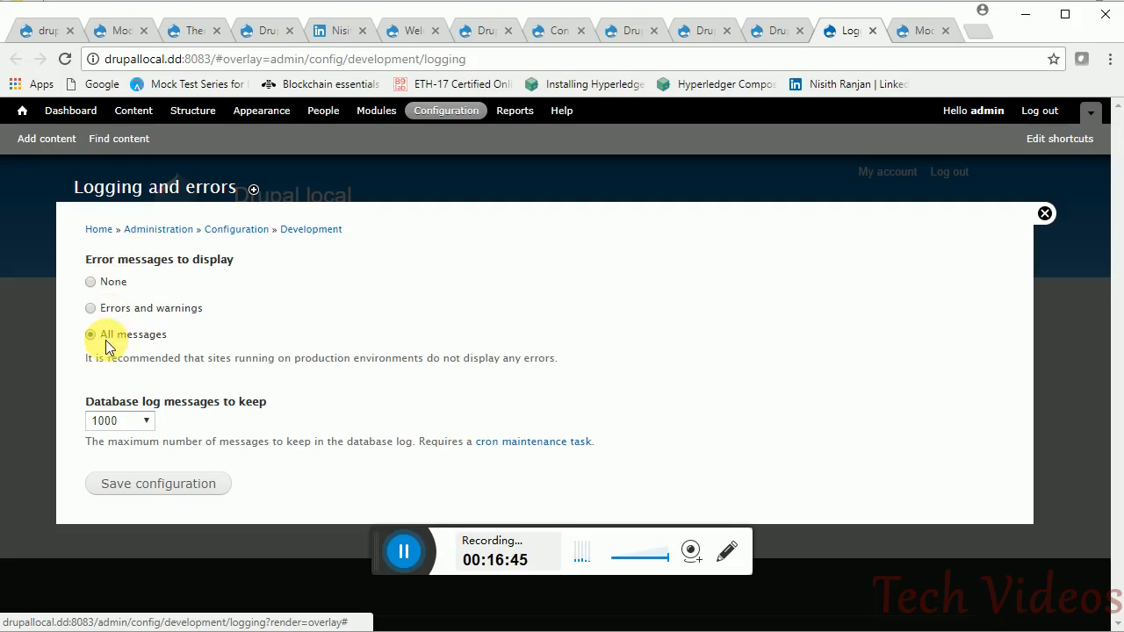
left_click(154, 488)
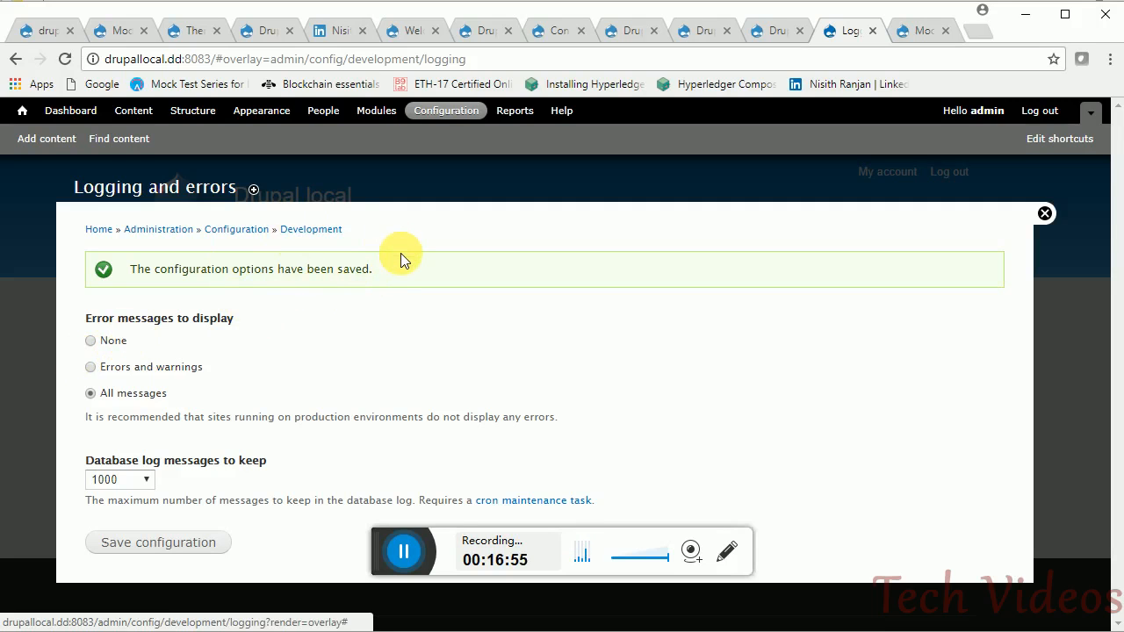
left_click_drag(390, 272, 258, 276)
left_click(443, 233)
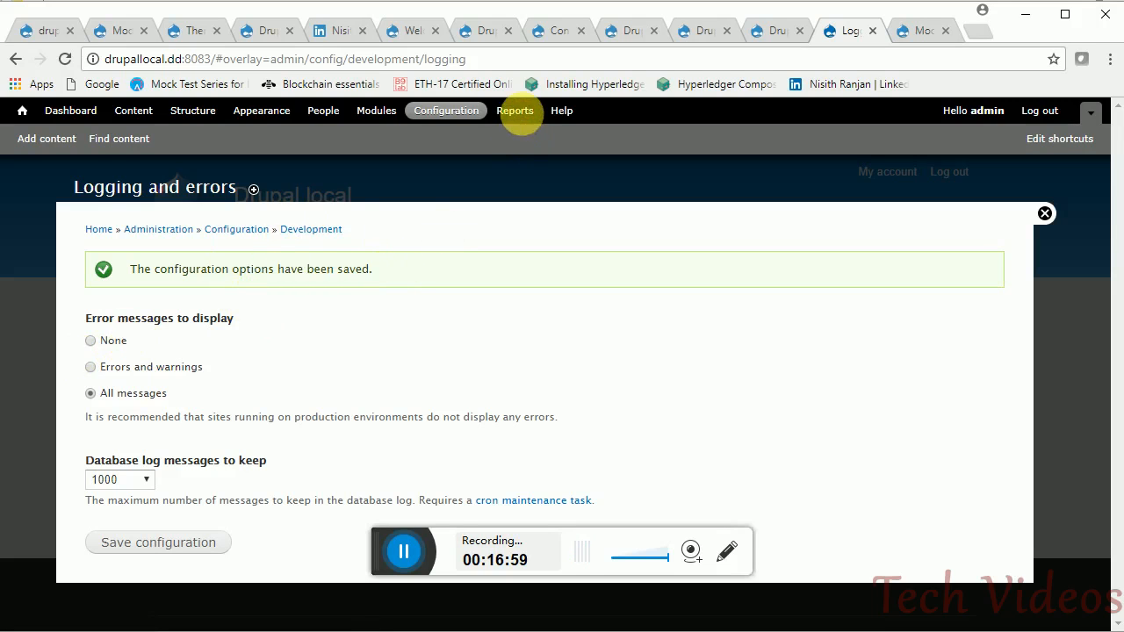
left_click(521, 113)
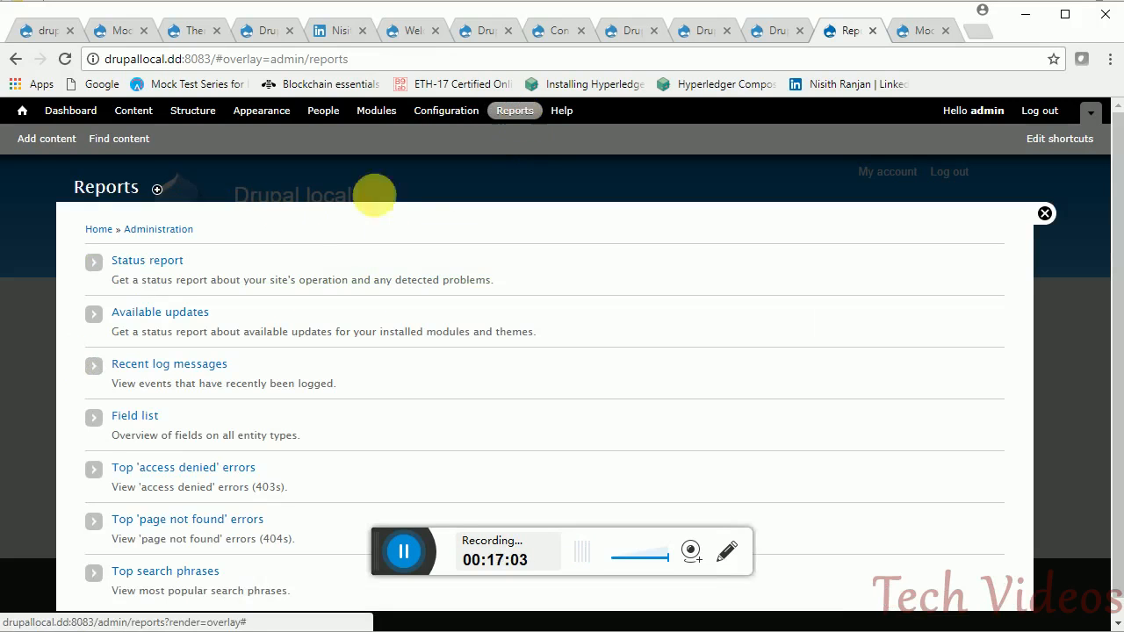
- Open Recent log messages in a new tab and view the 'article: added my 1st content.' entry
middle_click(213, 364)
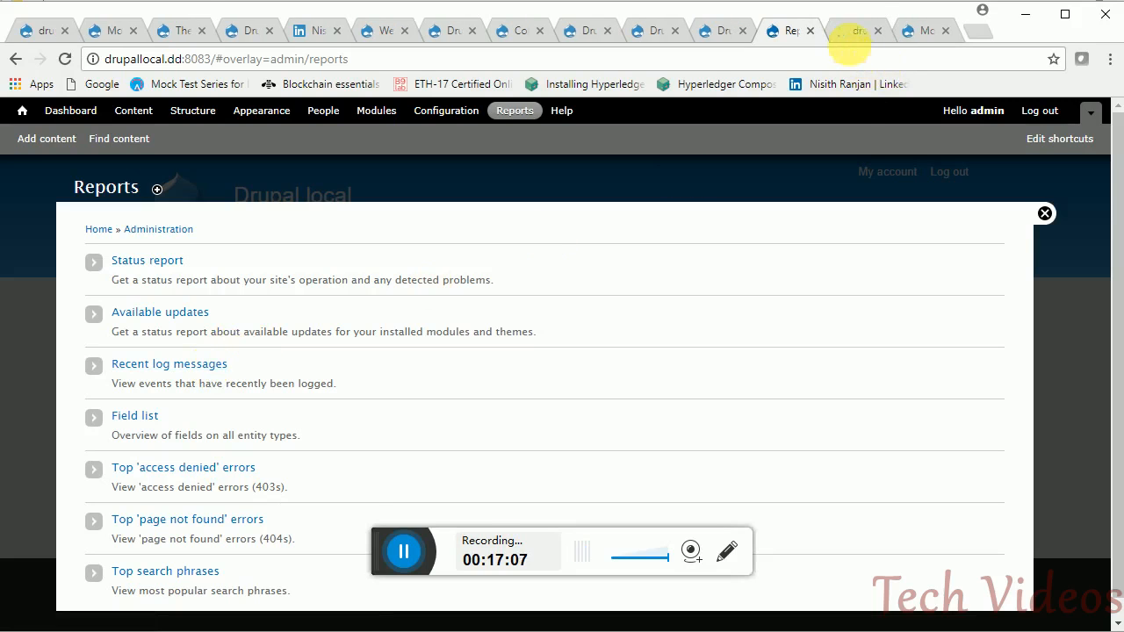
left_click(848, 35)
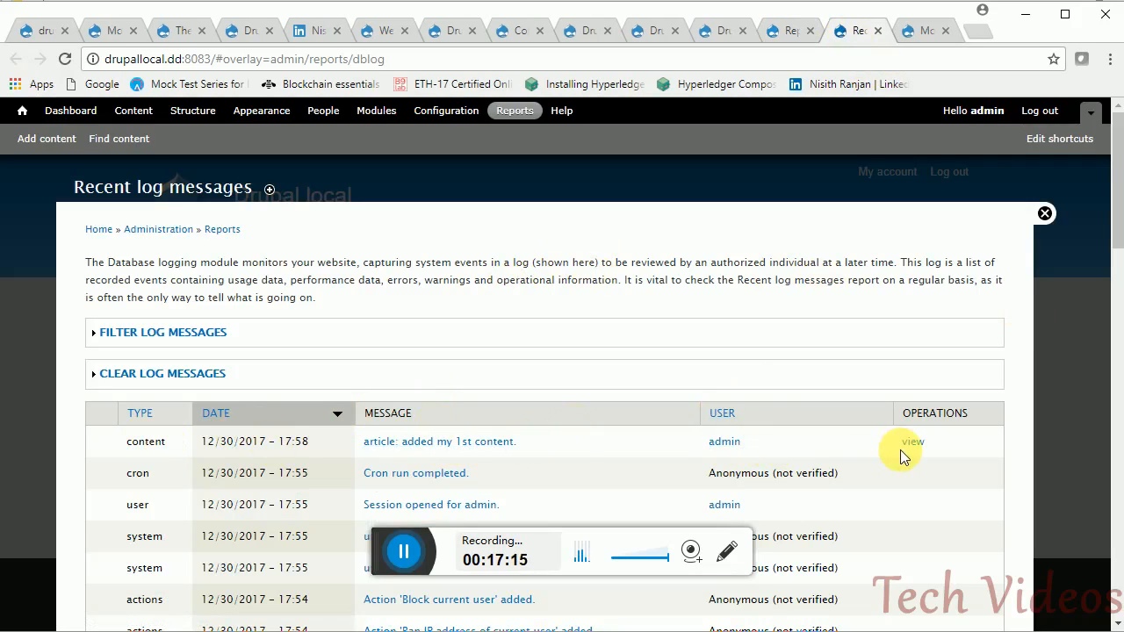
left_click_drag(1110, 216, 1110, 252)
left_click(454, 296)
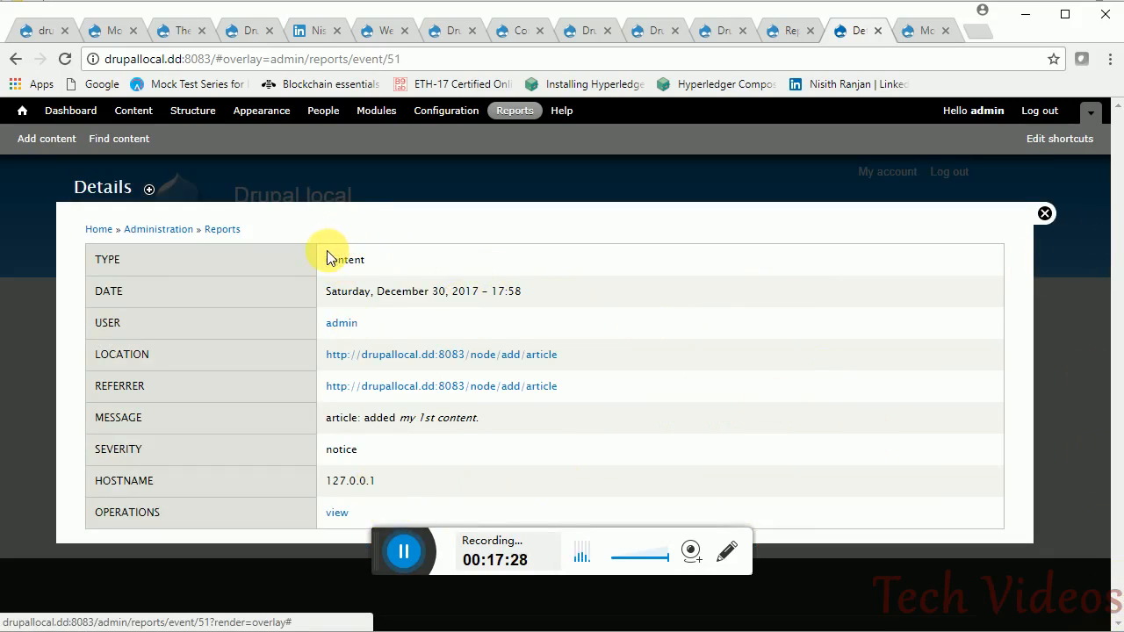
left_click_drag(344, 328, 395, 508)
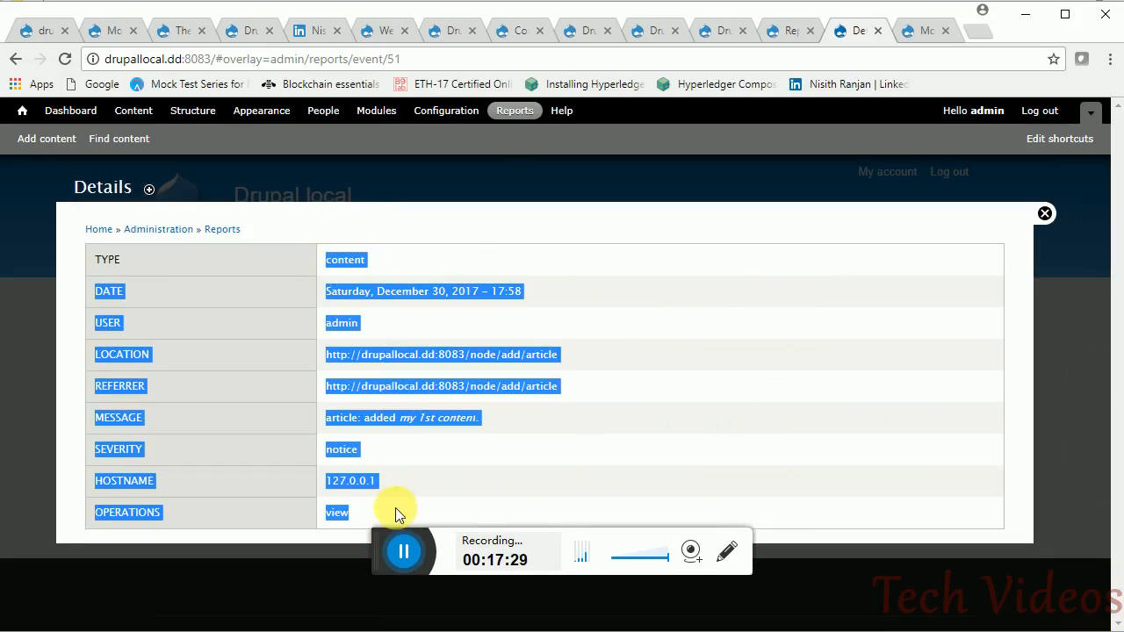
left_click(466, 479)
left_click_drag(497, 423, 367, 421)
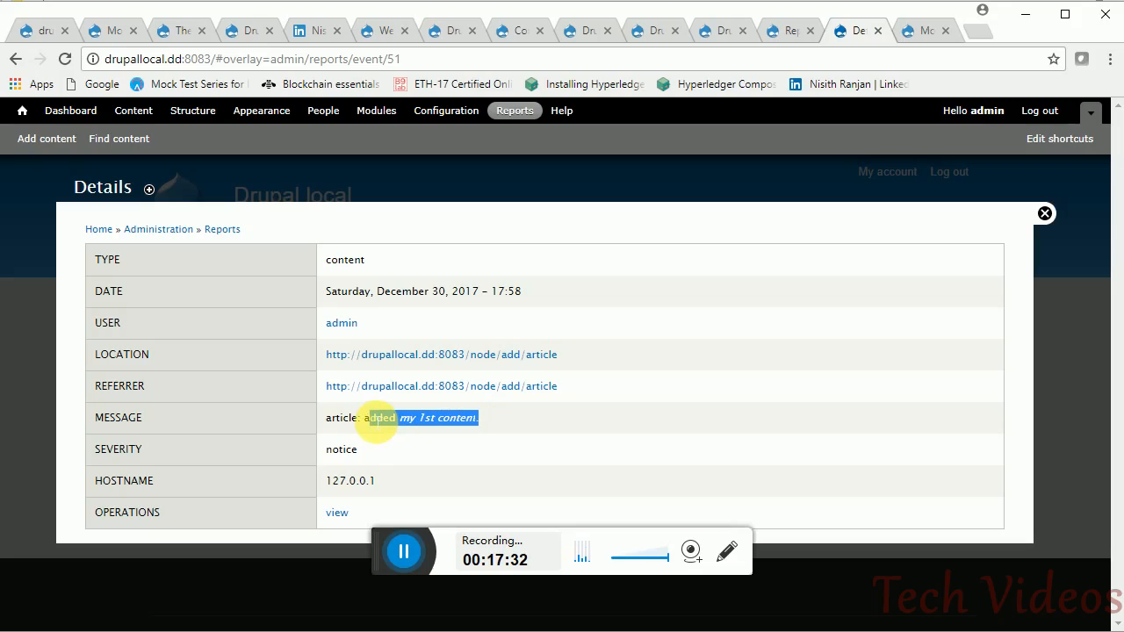
left_click(492, 421)
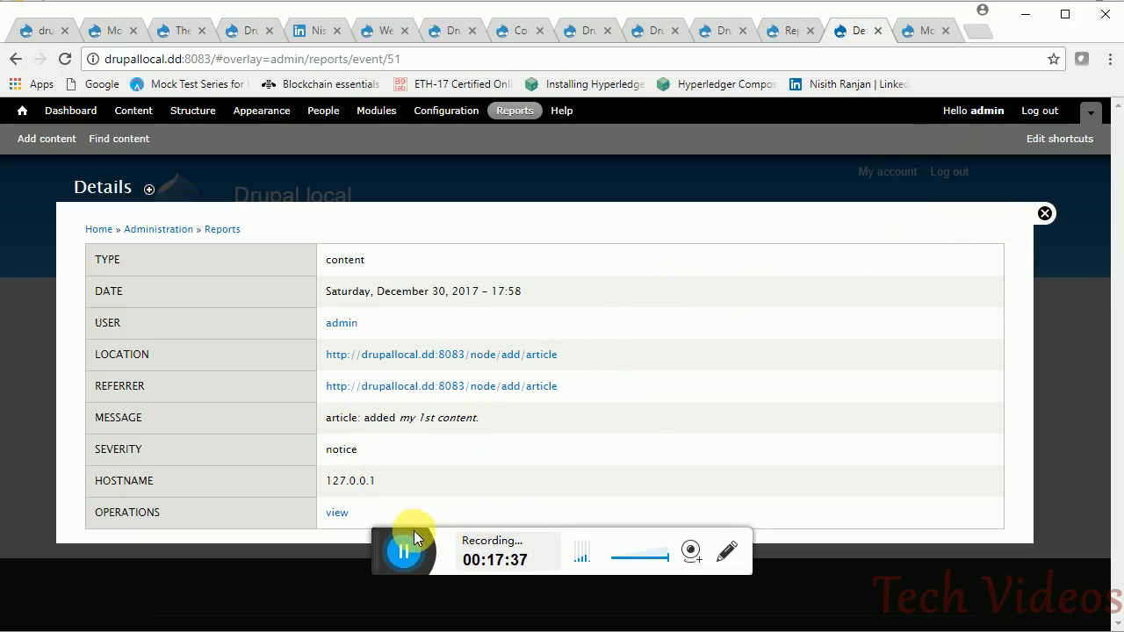
- Open the Modules page and collapse, then re-expand, the CORE module list to check enabled modules
left_click(409, 538)
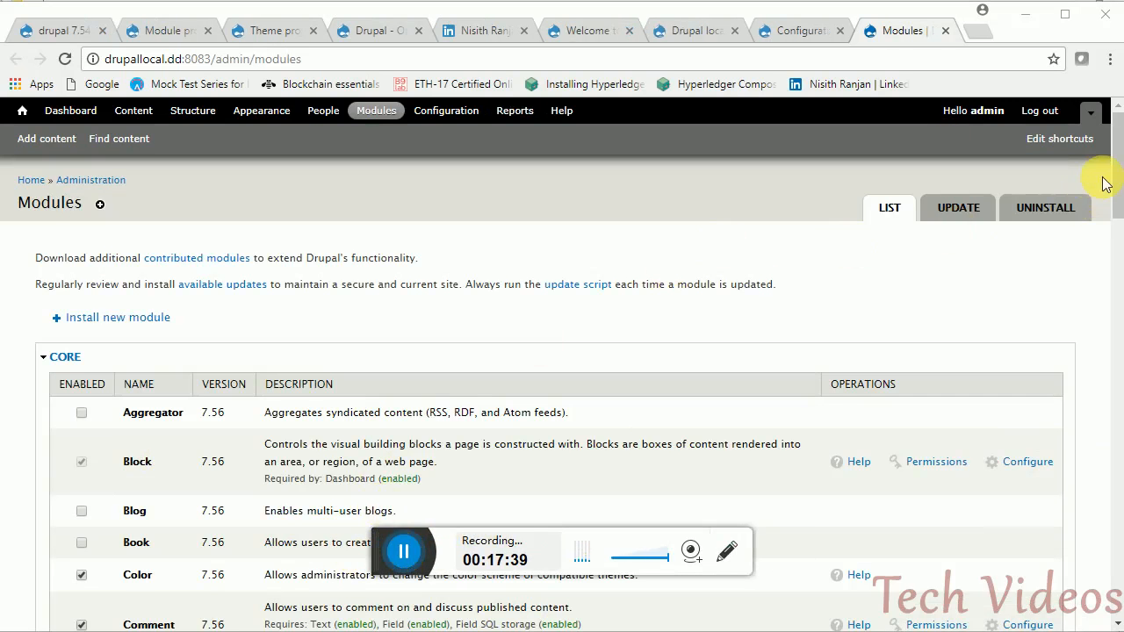
left_click_drag(1112, 184, 1067, 204)
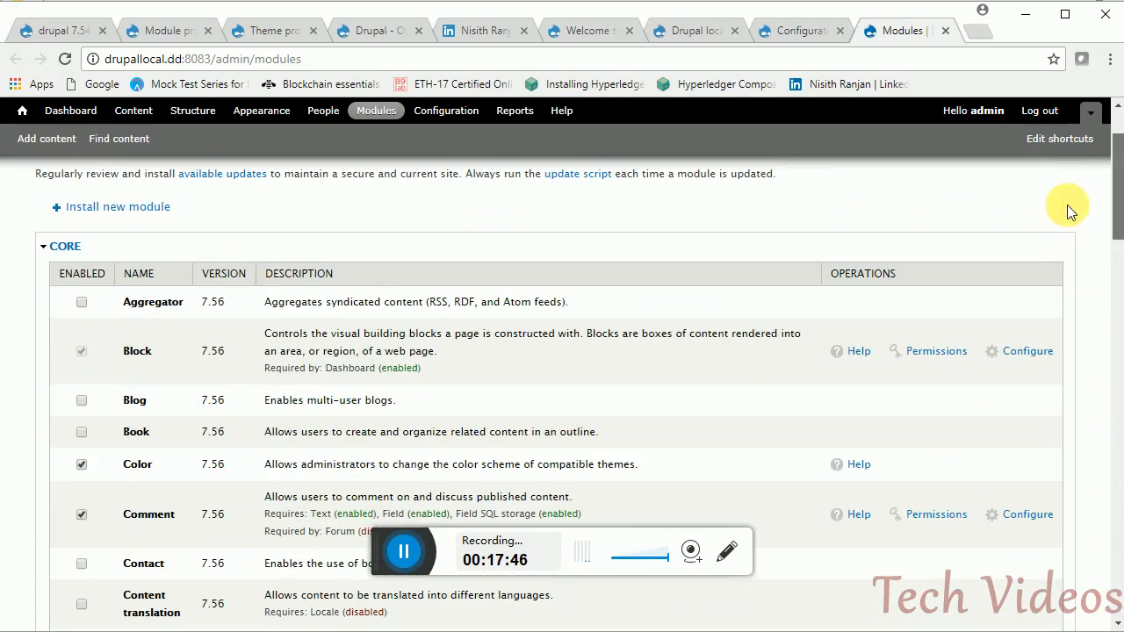
left_click(58, 246)
left_click(61, 358)
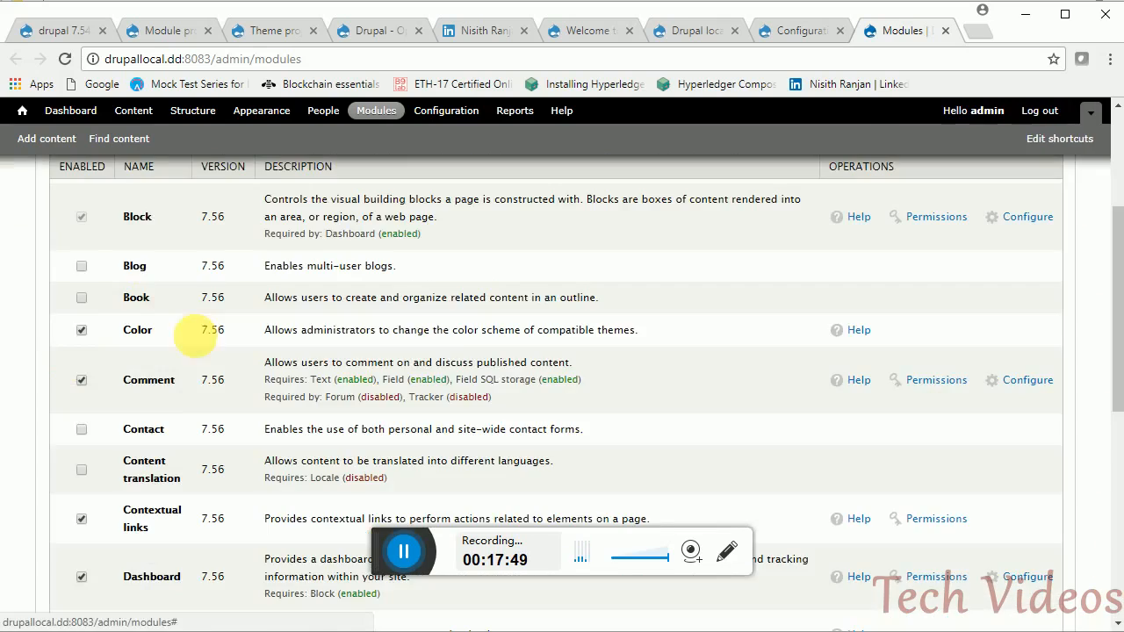
mouse_move(1114, 211)
left_mouse_down()
mouse_move(1114, 176)
mouse_move(1113, 586)
mouse_move(1103, 446)
mouse_move(1107, 244)
mouse_move(1117, 204)
left_mouse_up()
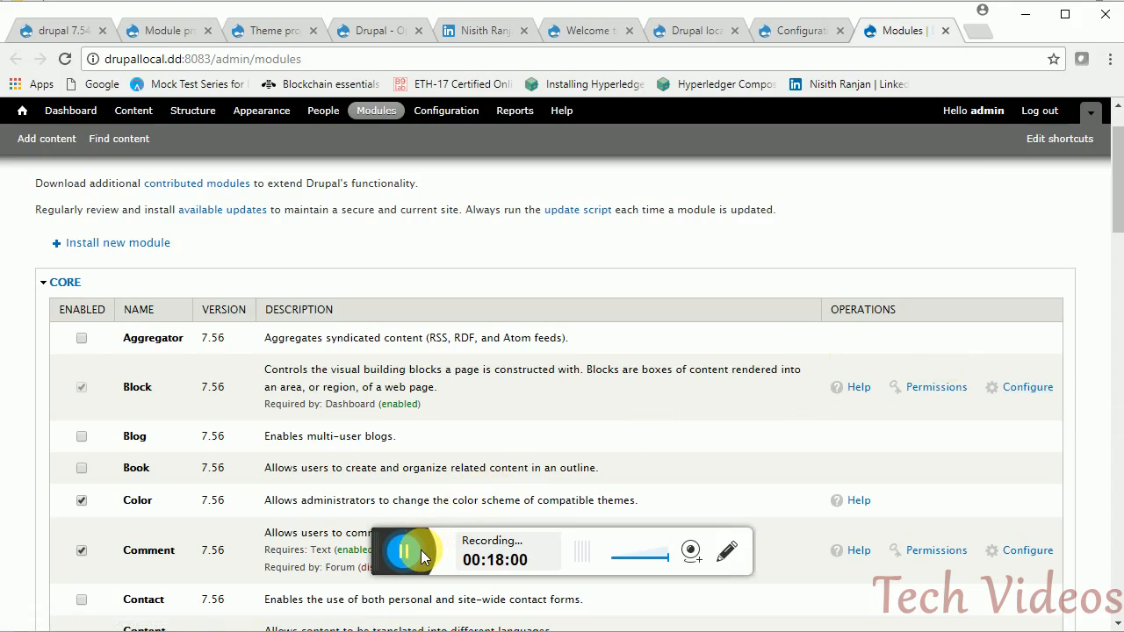
left_click(421, 549)
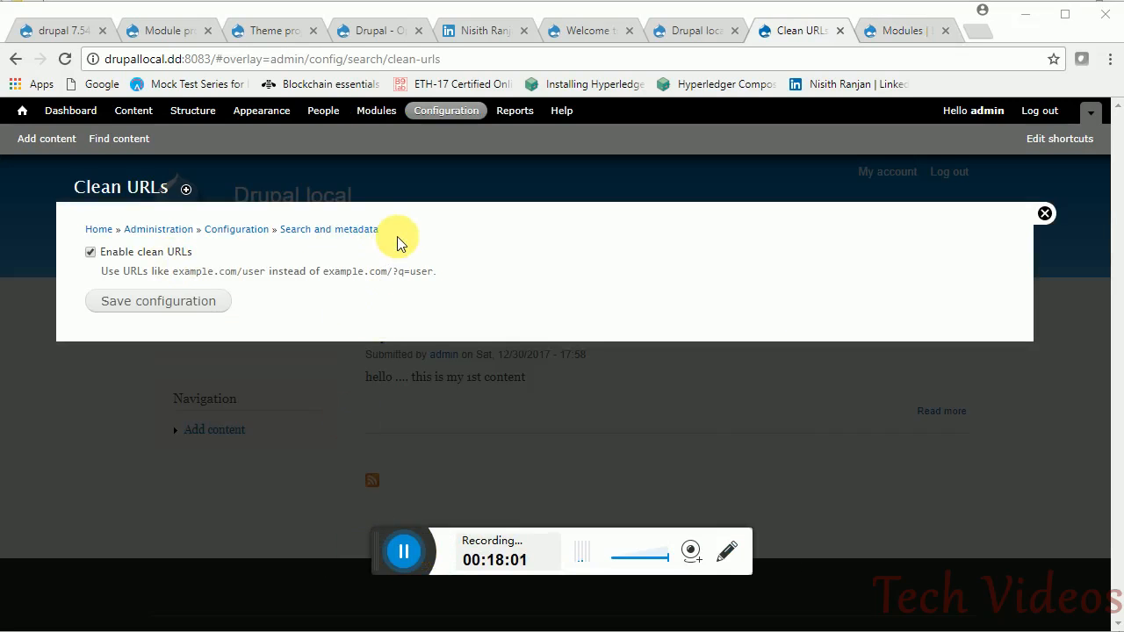
- Open the Clean URLs settings and turn clean URLs off, examining the ?q=user example URL
left_click(235, 227)
left_click_drag(1116, 215, 1104, 522)
left_click(174, 360)
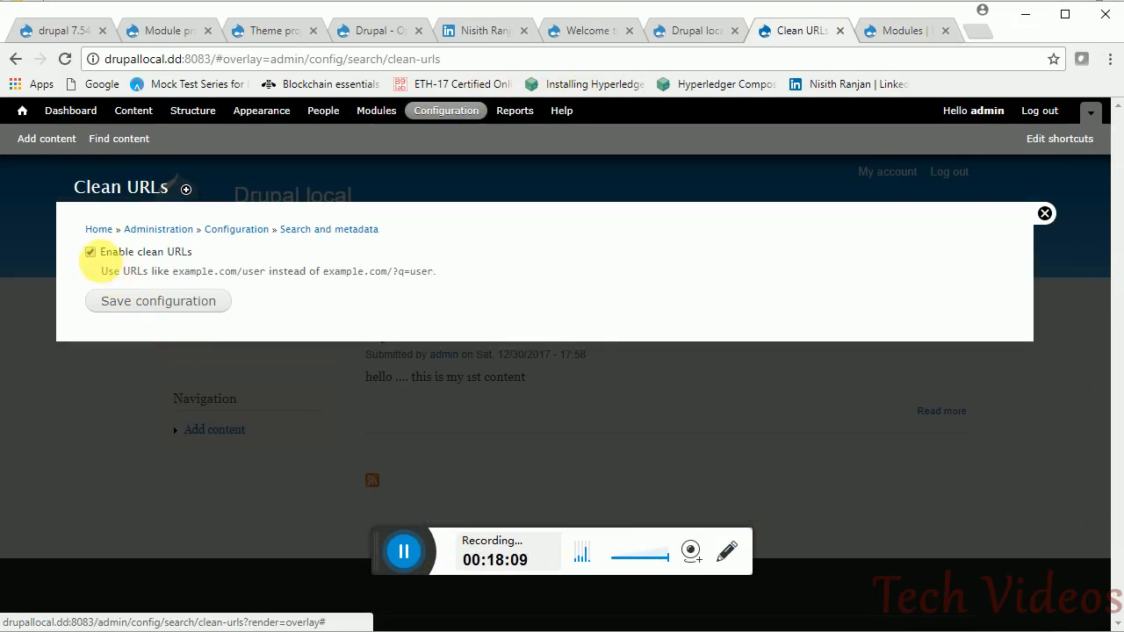
left_click(91, 252)
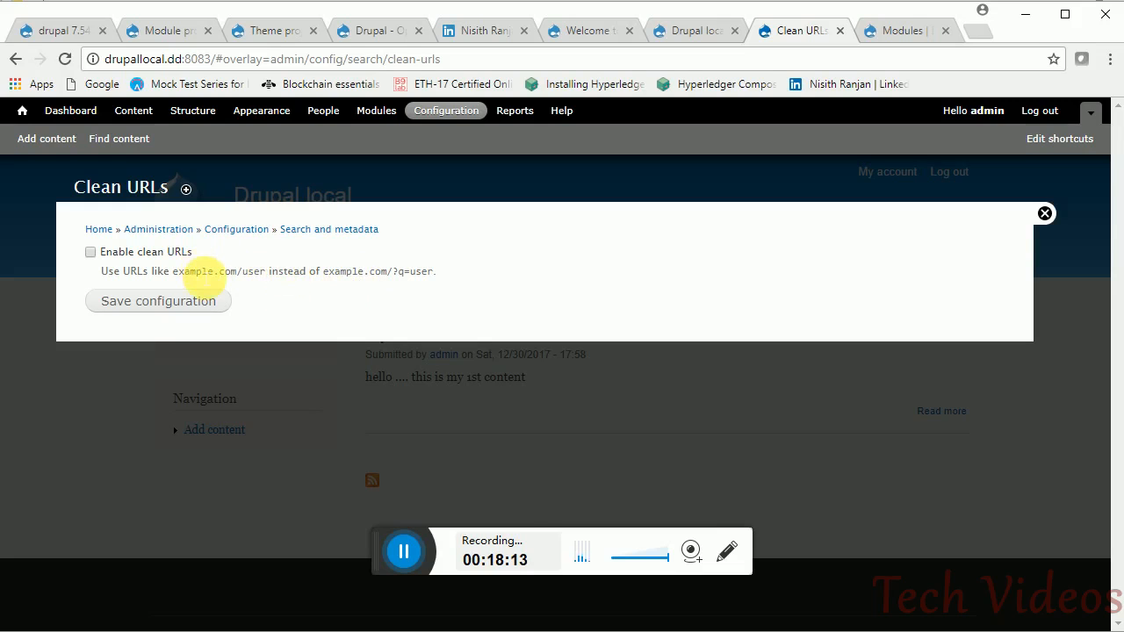
left_click_drag(327, 273, 423, 273)
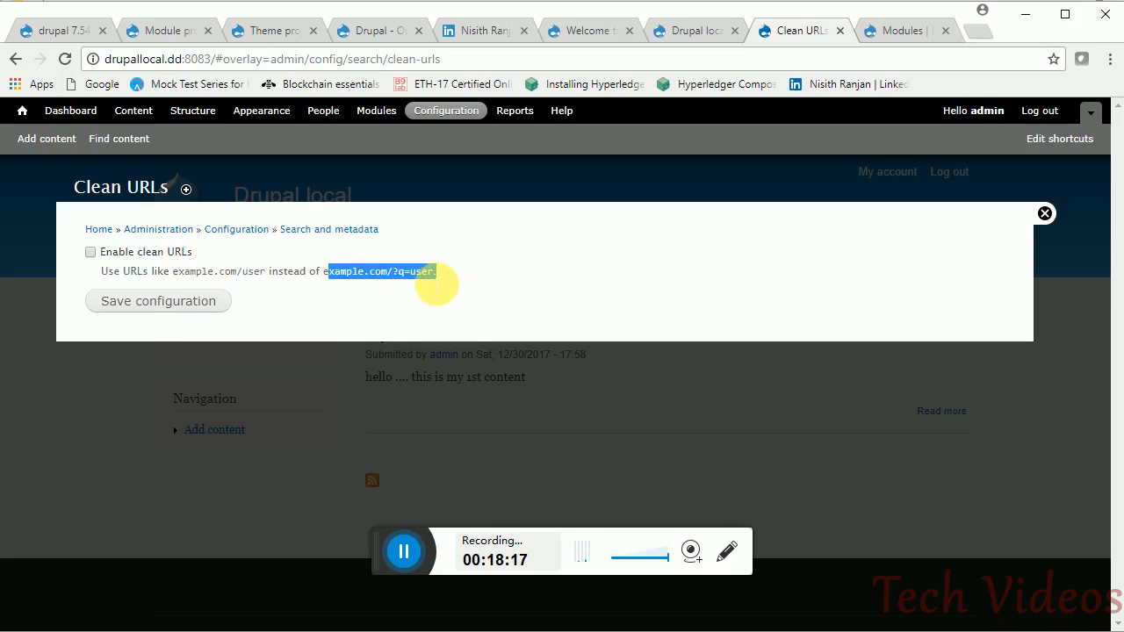
left_click(431, 289)
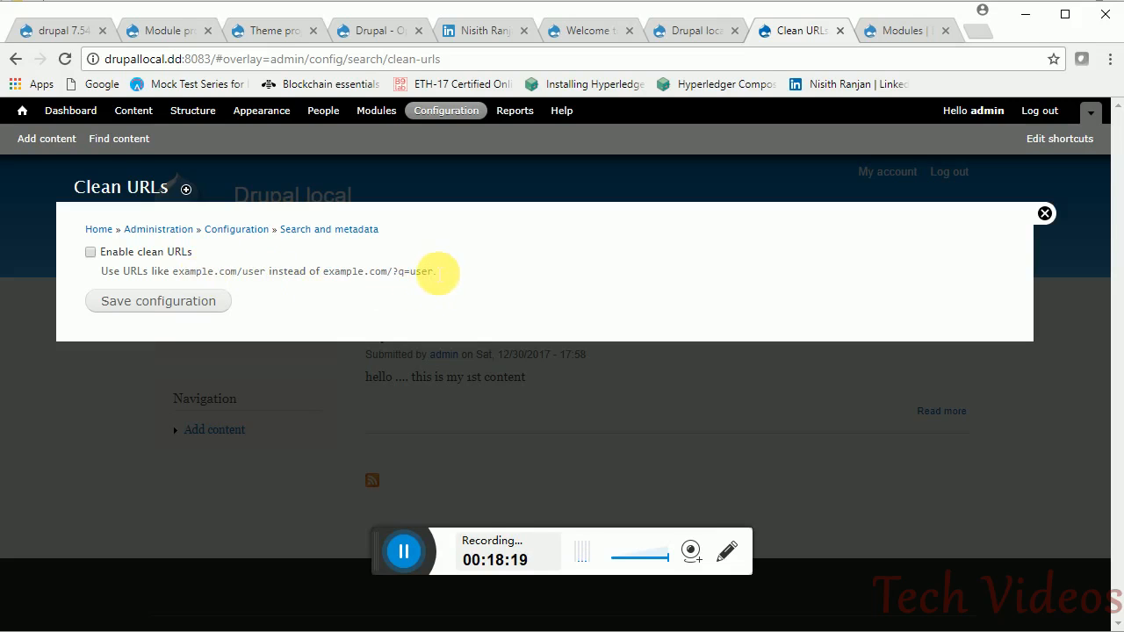
left_click_drag(427, 273, 384, 273)
left_click(355, 280)
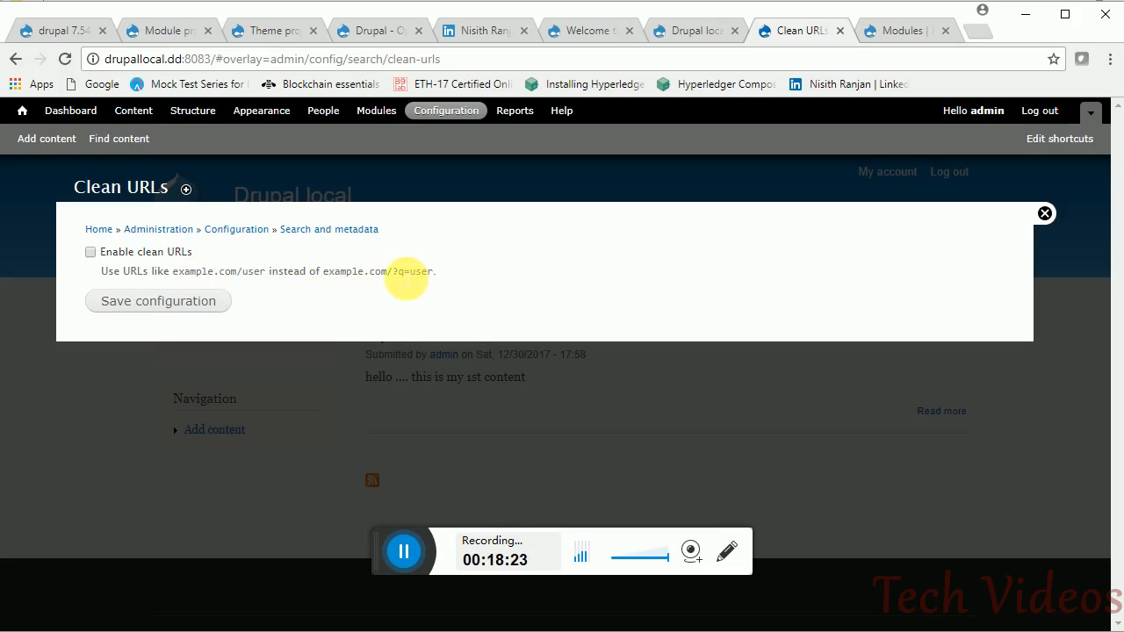
- Re-enable clean URLs, save the configuration, and close the overlay
left_click(90, 253)
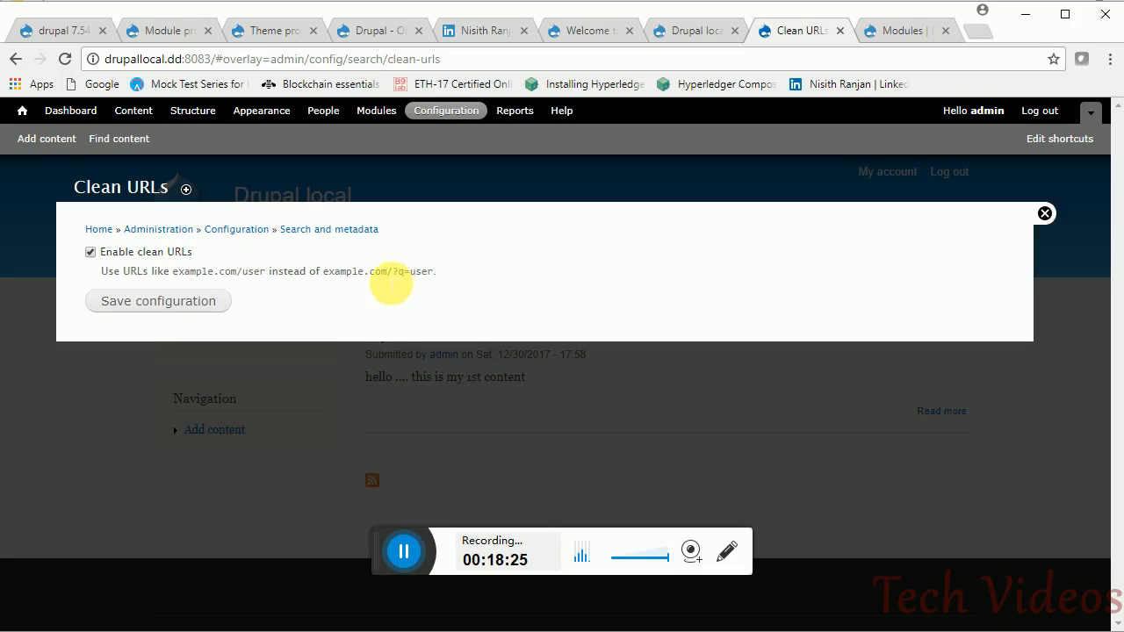
left_click(329, 284)
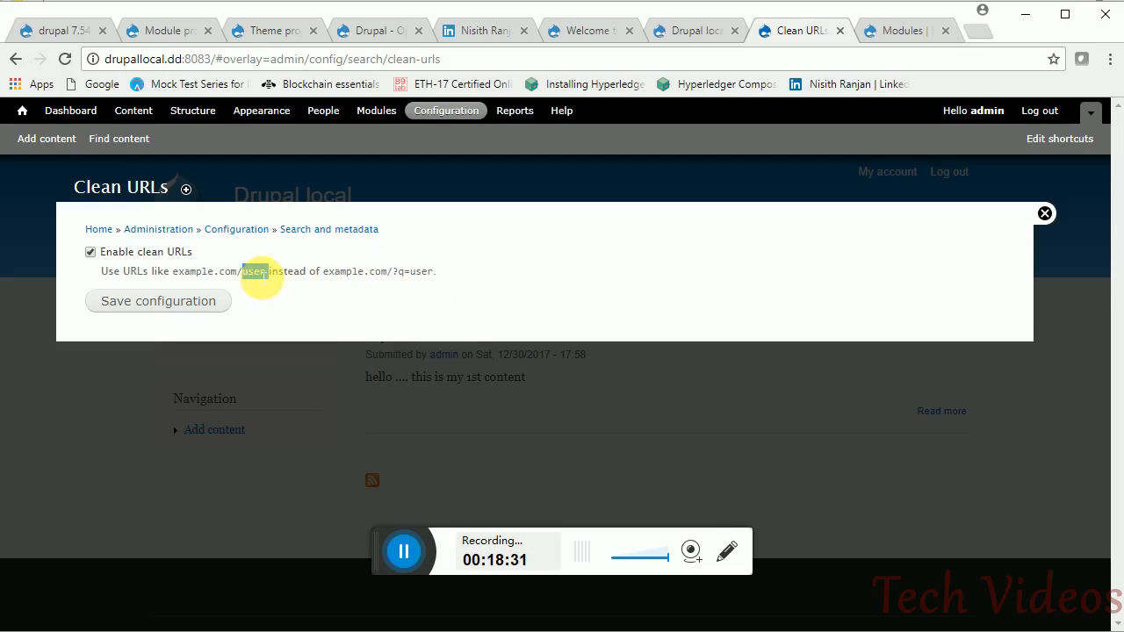
left_click(178, 309)
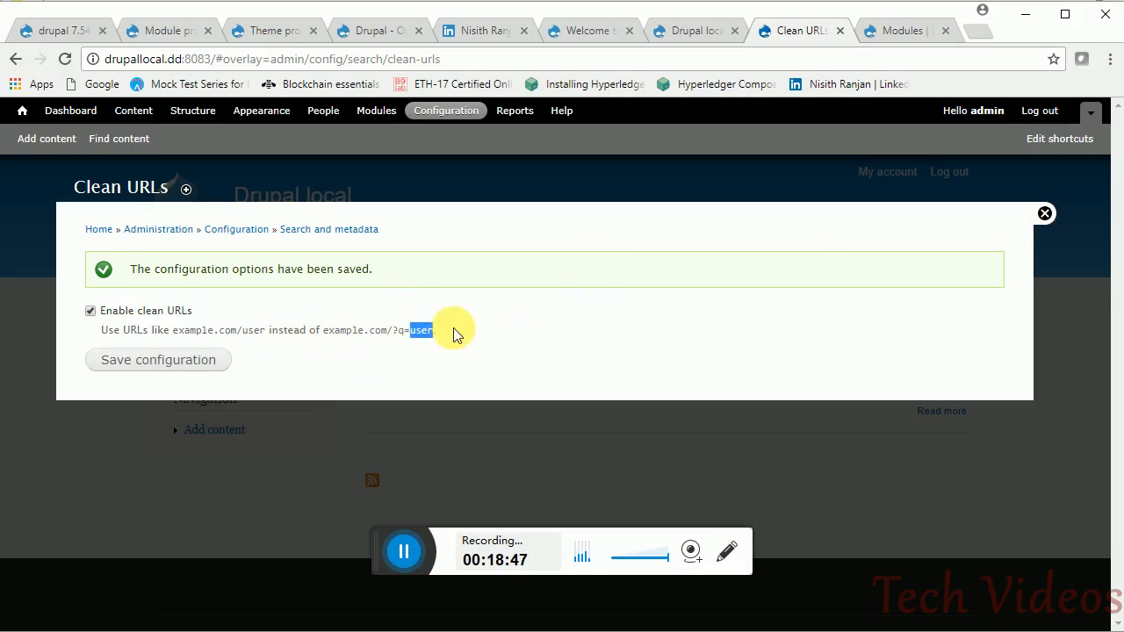
left_click_drag(440, 339, 393, 337)
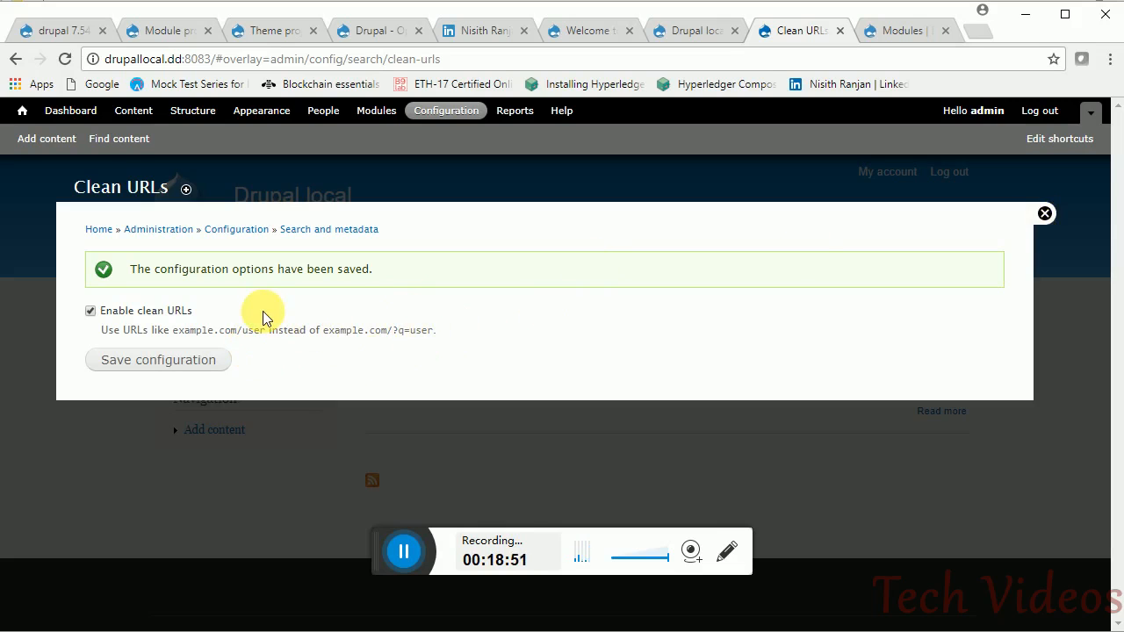
left_click(403, 560)
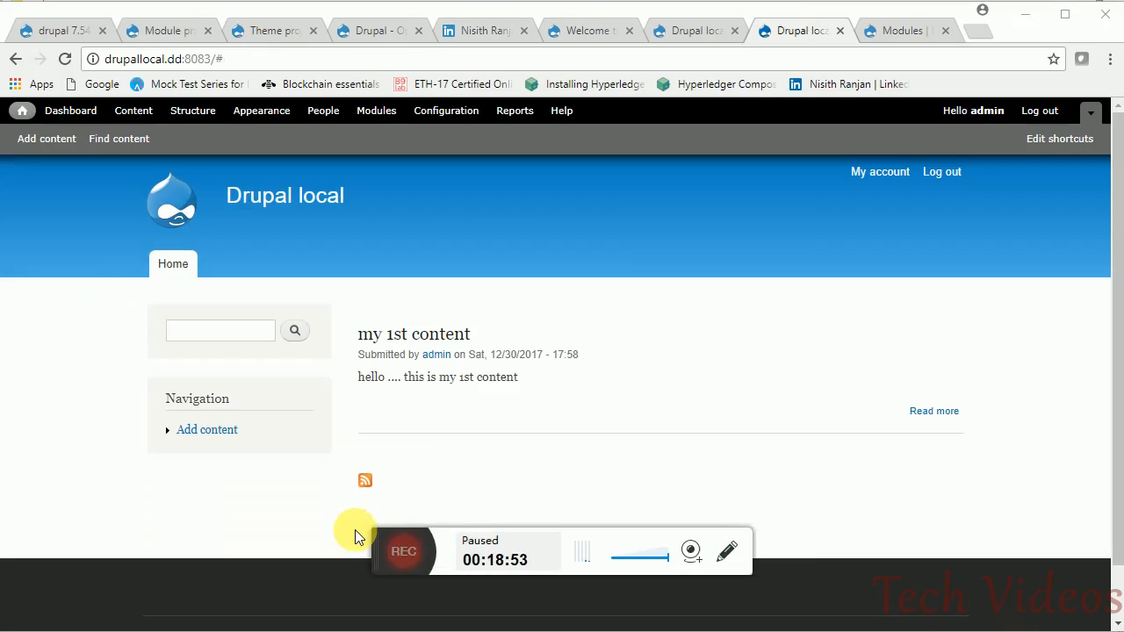
left_click(403, 551)
left_click(566, 115)
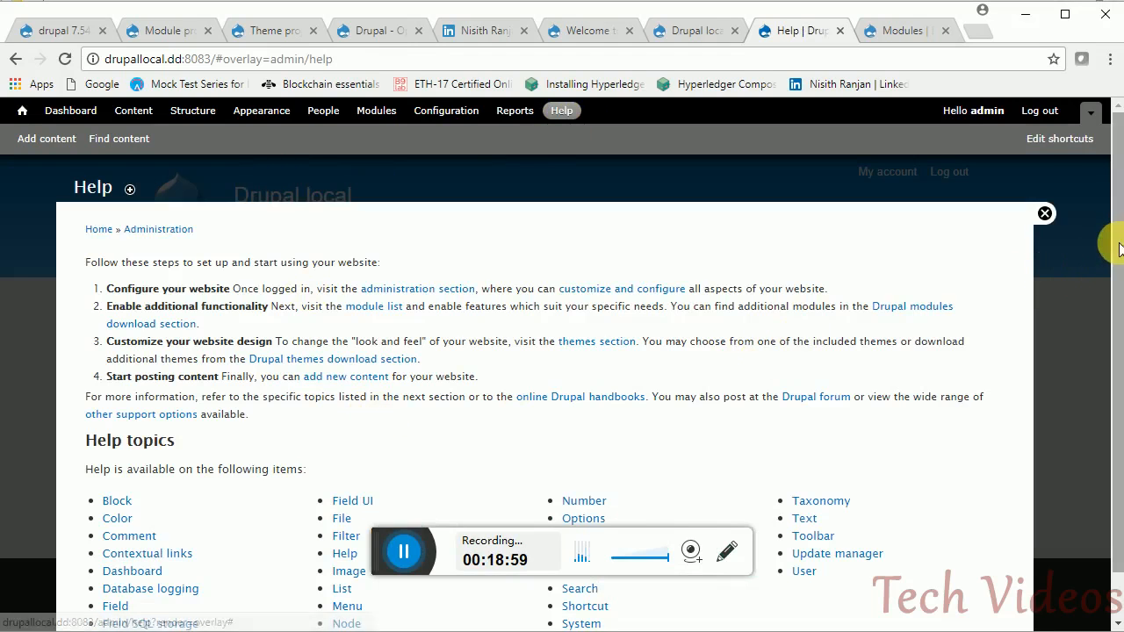
- Read the Block help topic listed under Help topics on the Help page
scroll(1115, 308, "down", 1)
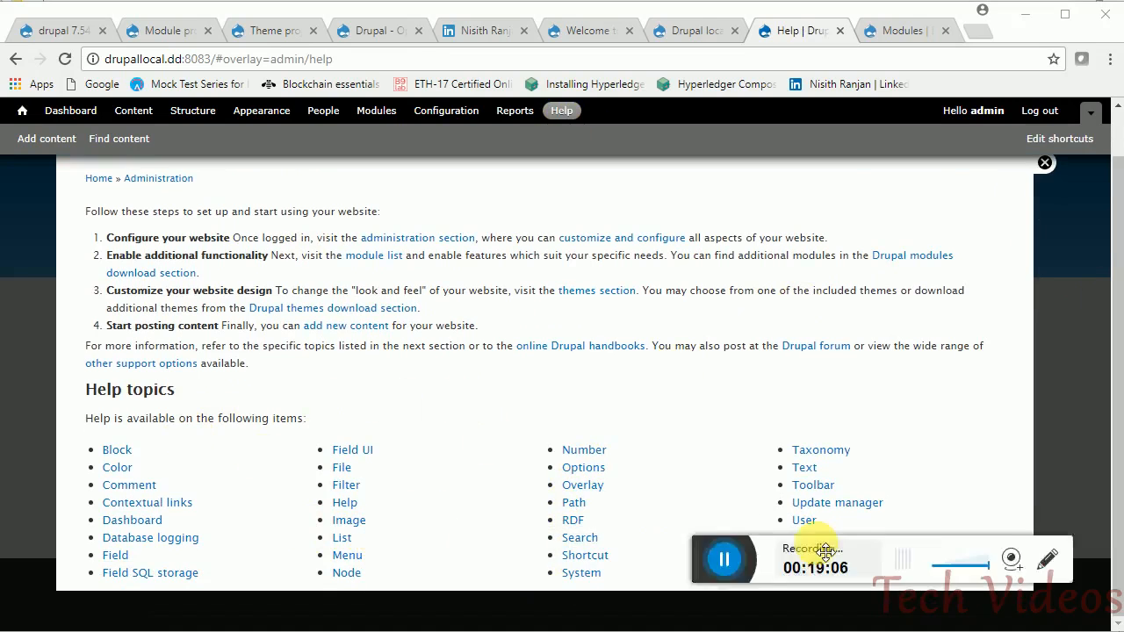
left_click(115, 450)
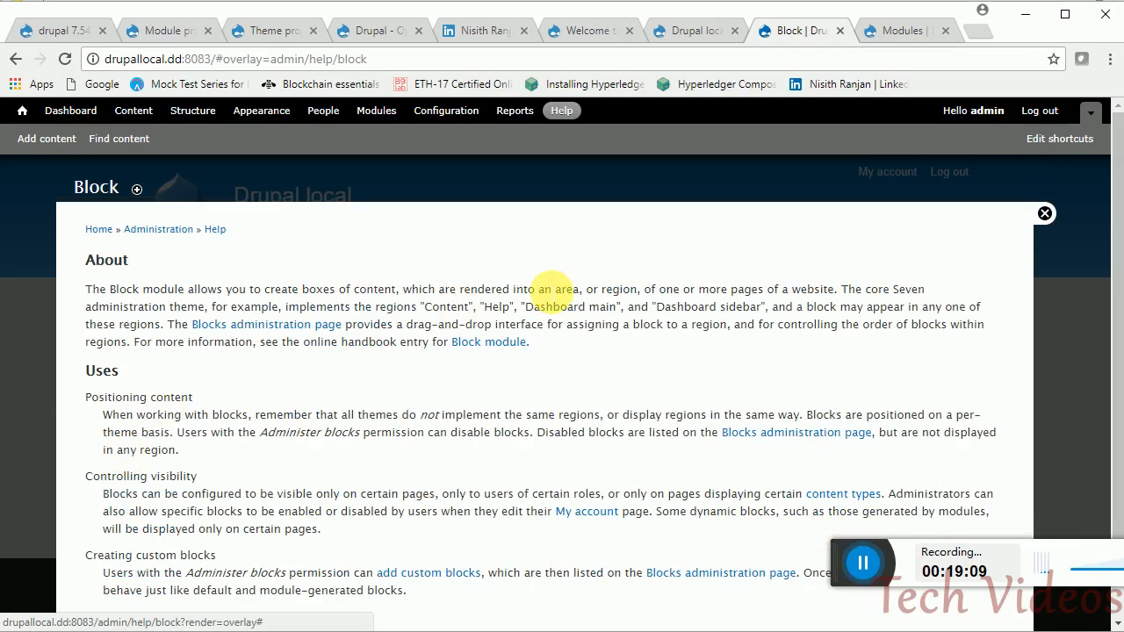
left_click_drag(1116, 261, 1113, 292)
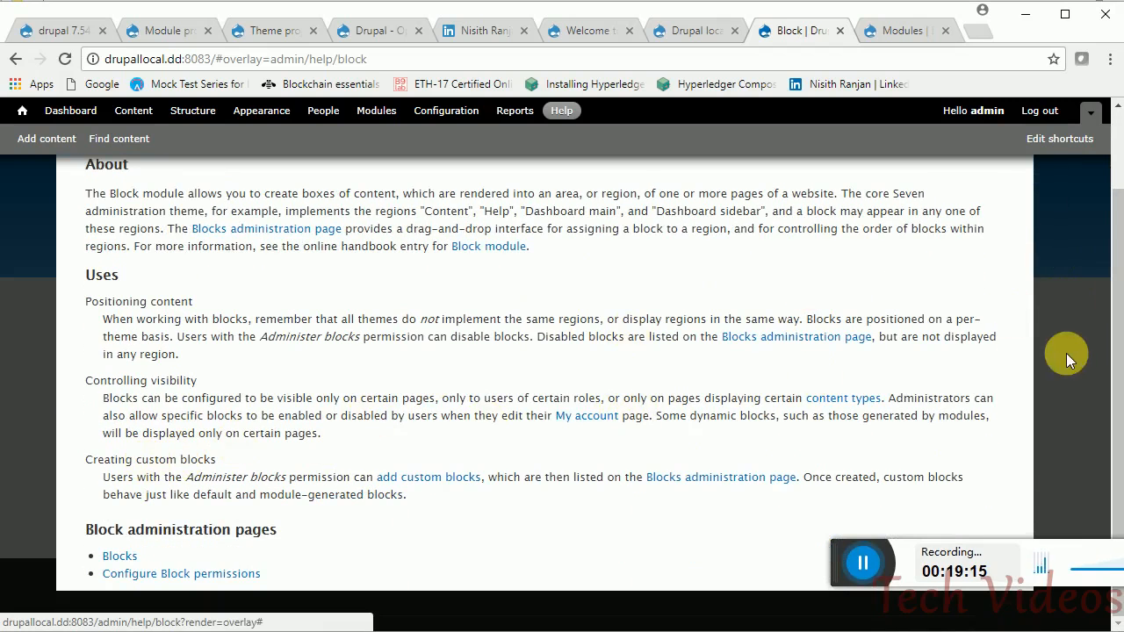
left_click_drag(1108, 363, 1111, 246)
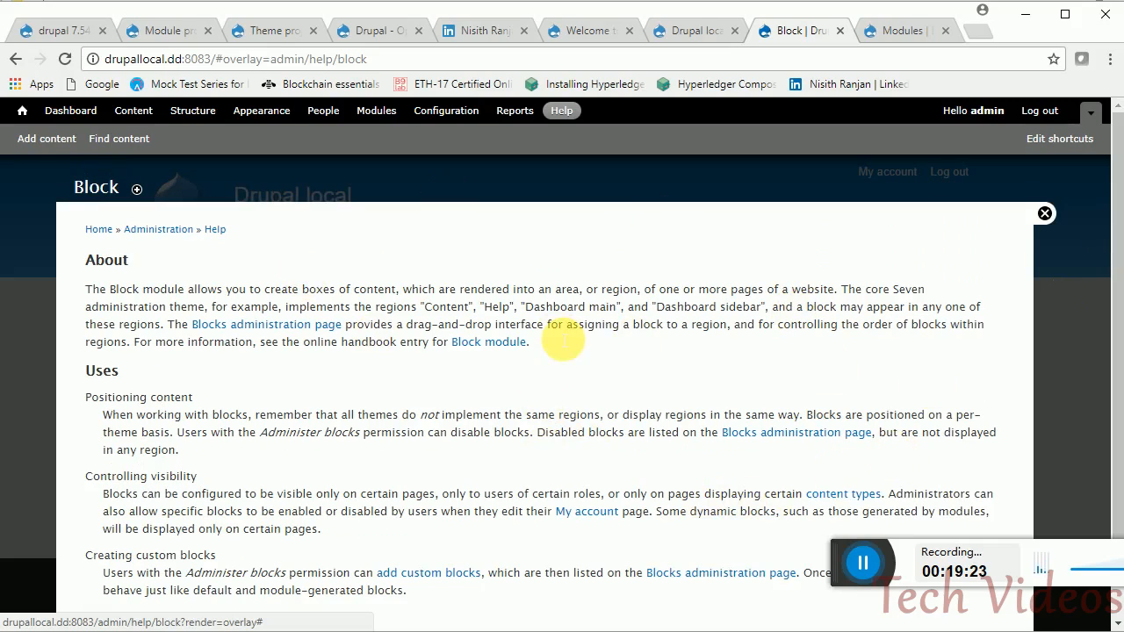
left_click(261, 111)
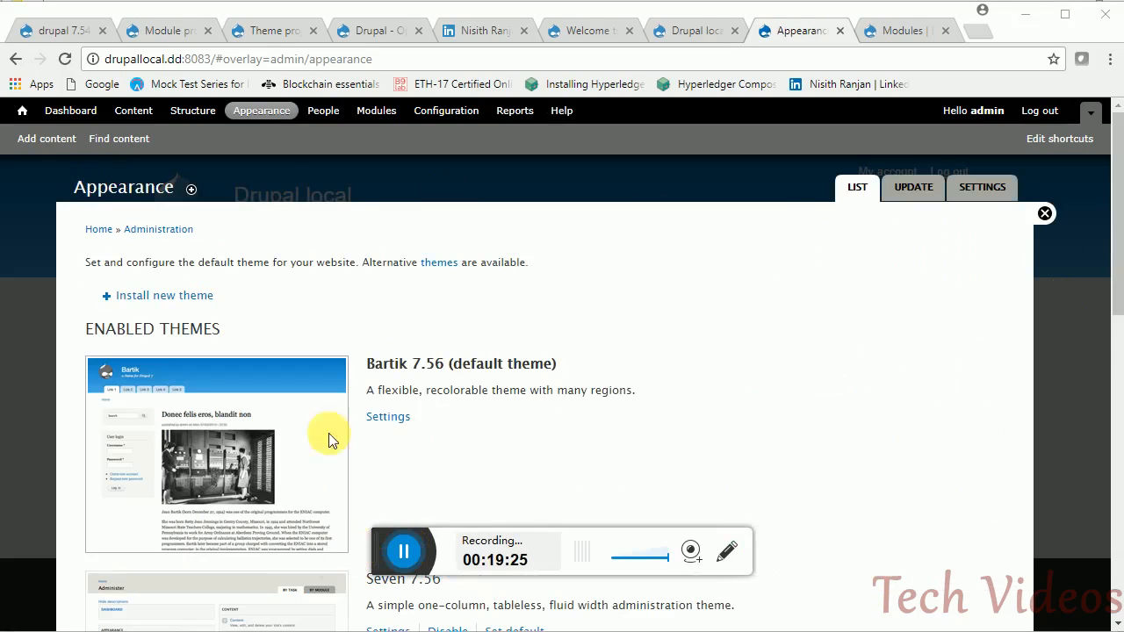
- Review Bartik's theme settings, untick then re-tick 'Use the default logo', and close the overlay
left_click(262, 111)
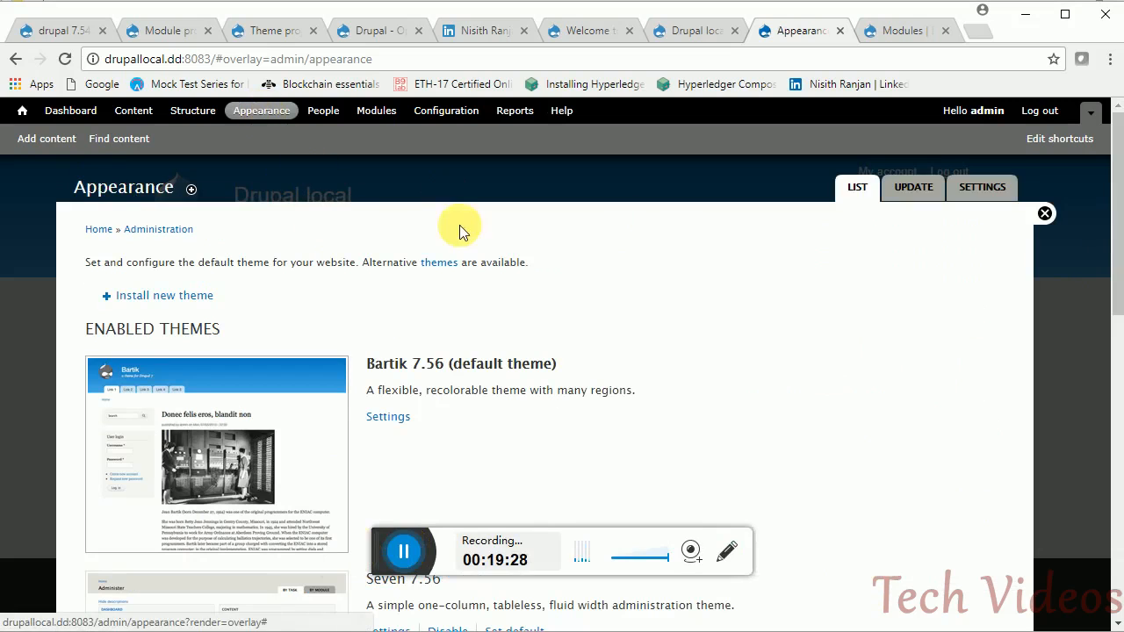
left_click_drag(1113, 233, 1115, 283)
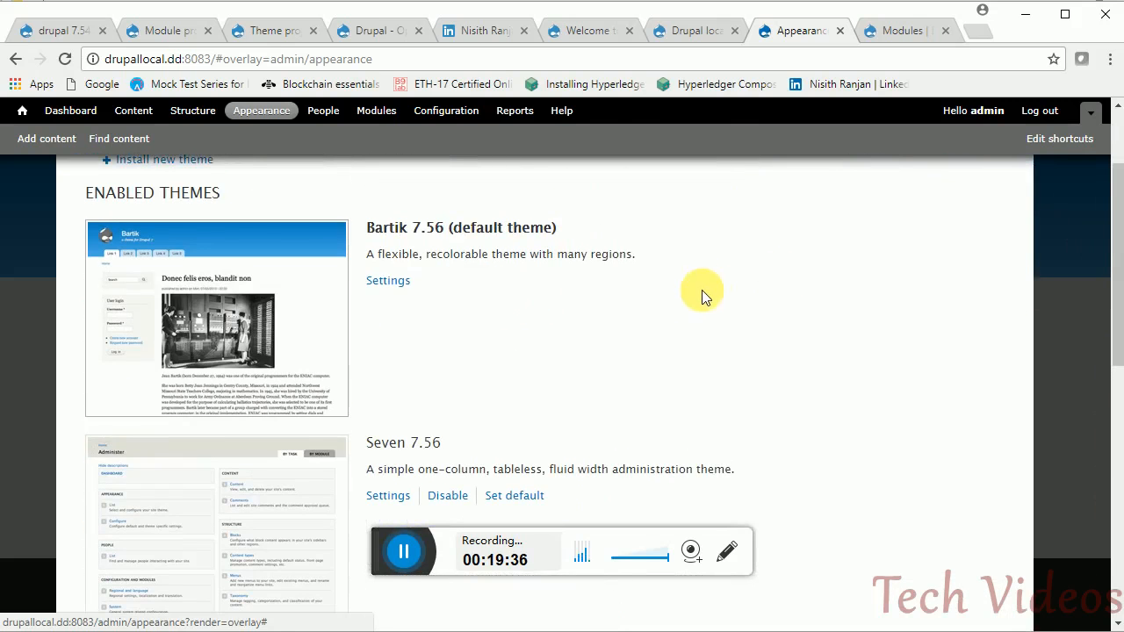
left_click(406, 281)
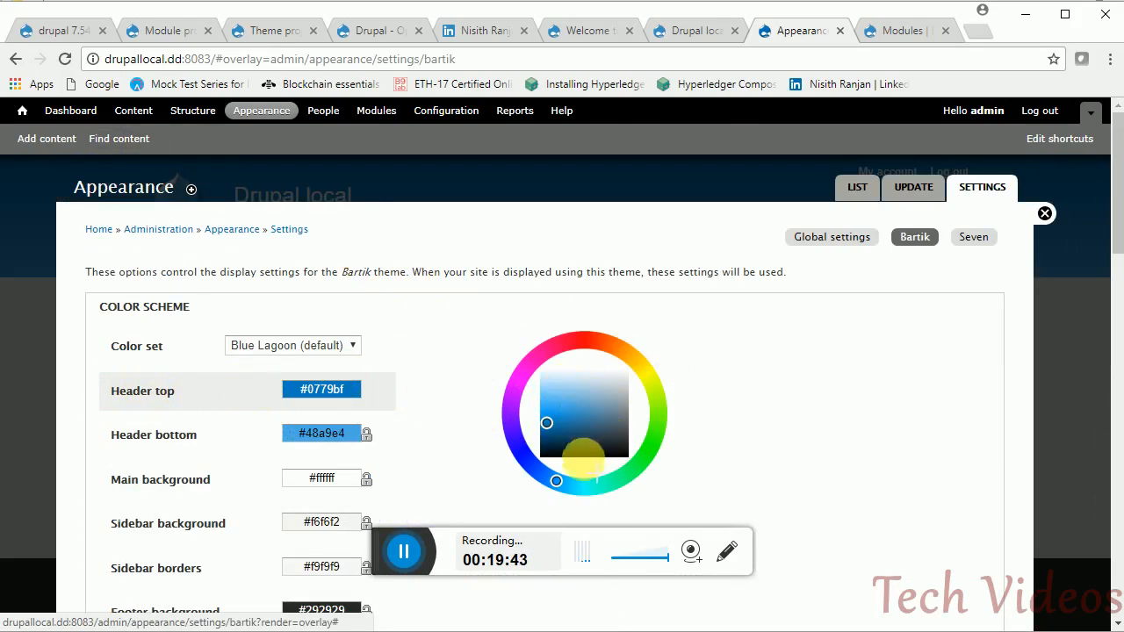
scroll(1115, 277, "down", 1)
left_click_drag(1115, 277, 1117, 542)
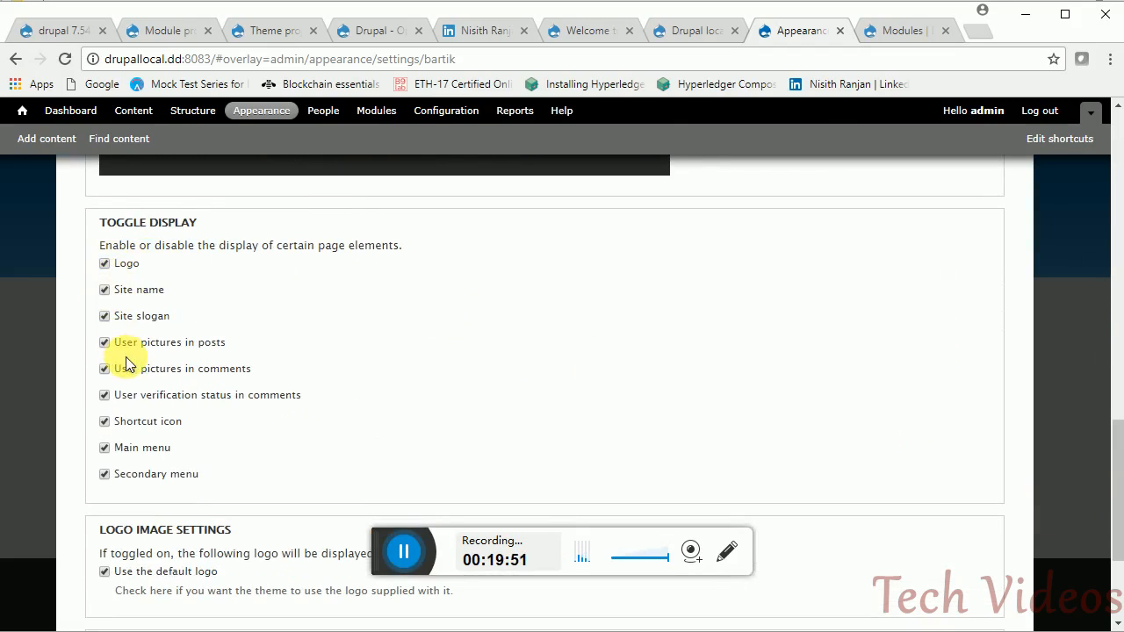
left_click_drag(1110, 447, 1112, 527)
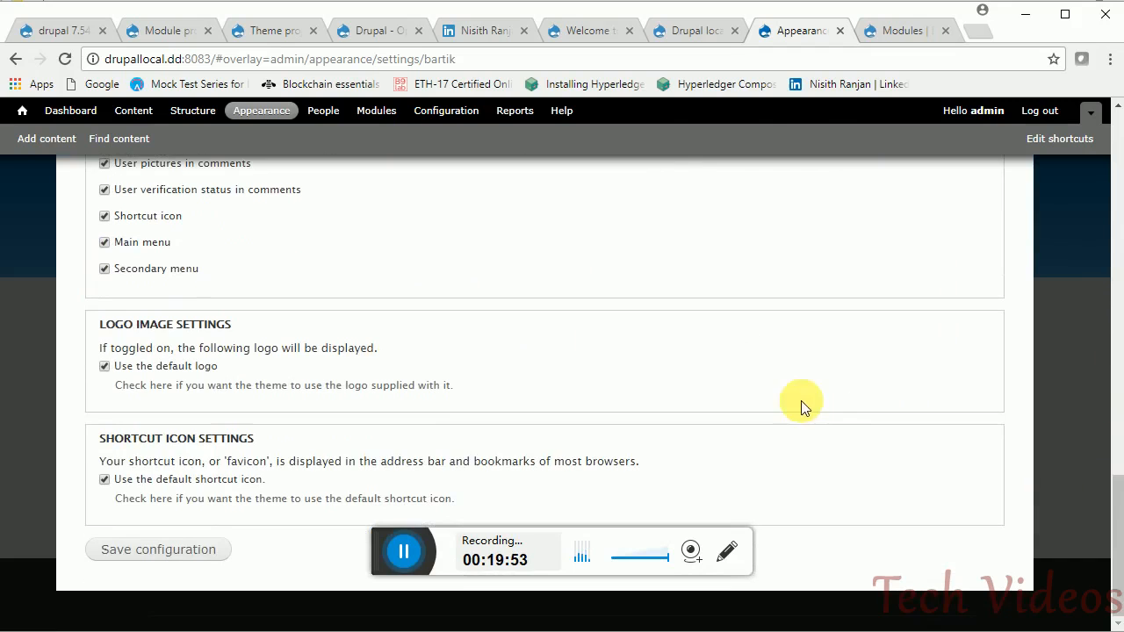
left_click(106, 366)
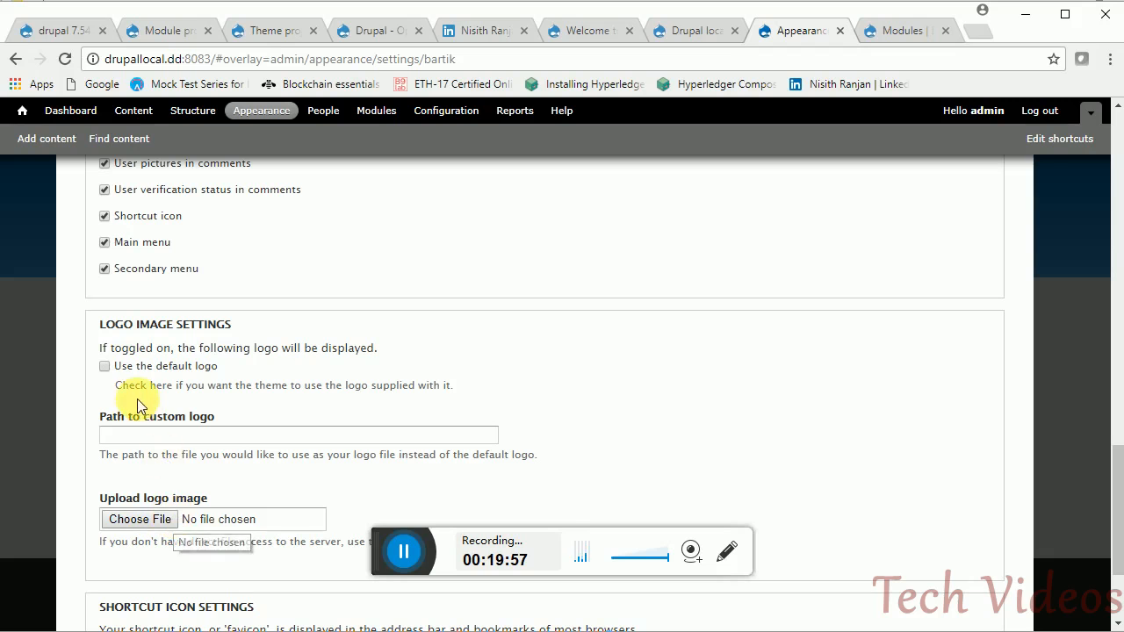
left_click(106, 367)
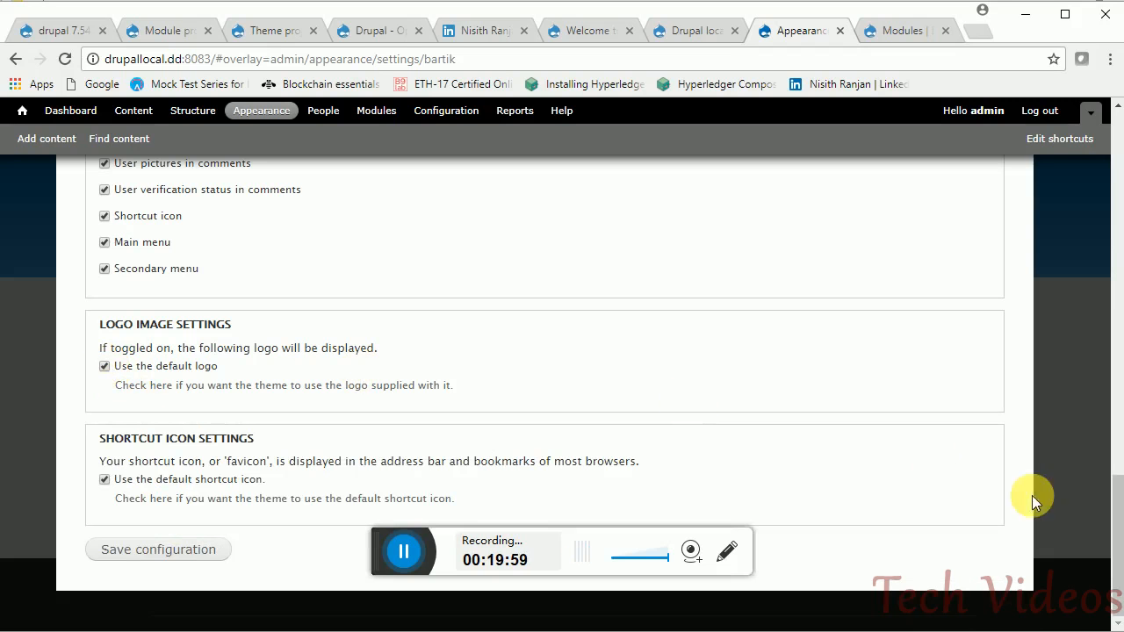
left_click_drag(1114, 477, 1083, 187)
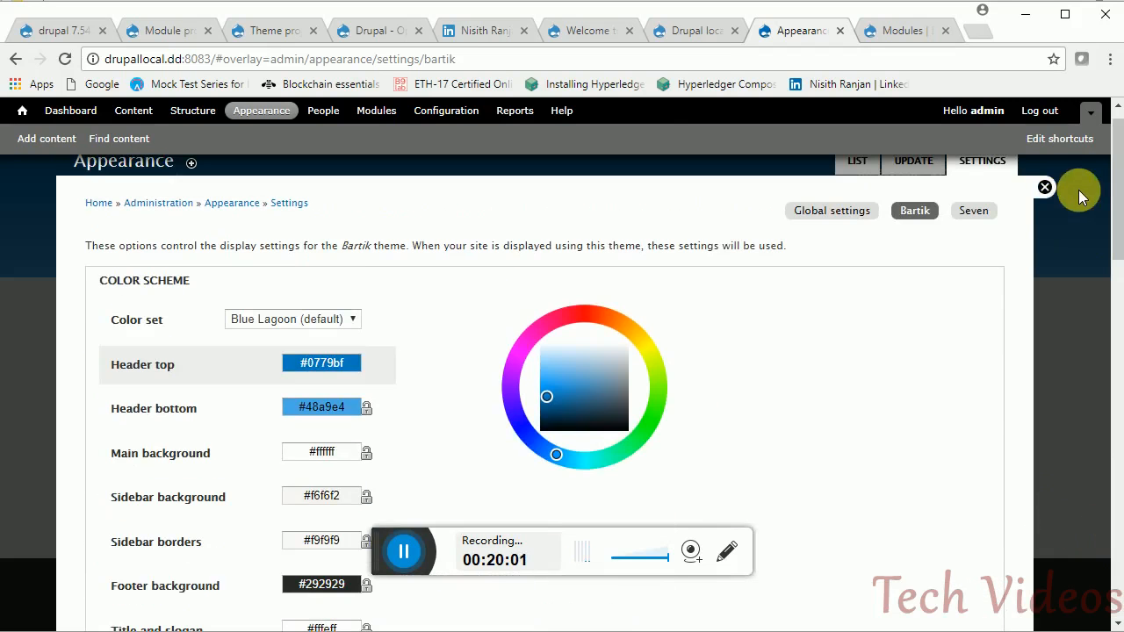
left_click(405, 551)
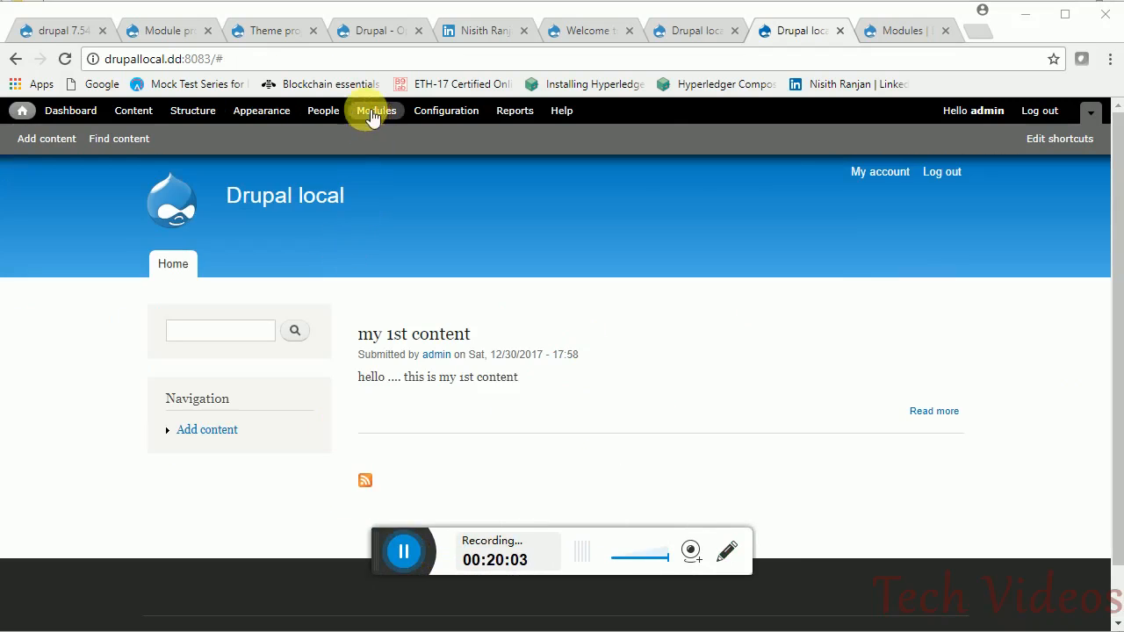
- Review the People list and its Update options, then the role Permissions table
left_click(325, 113)
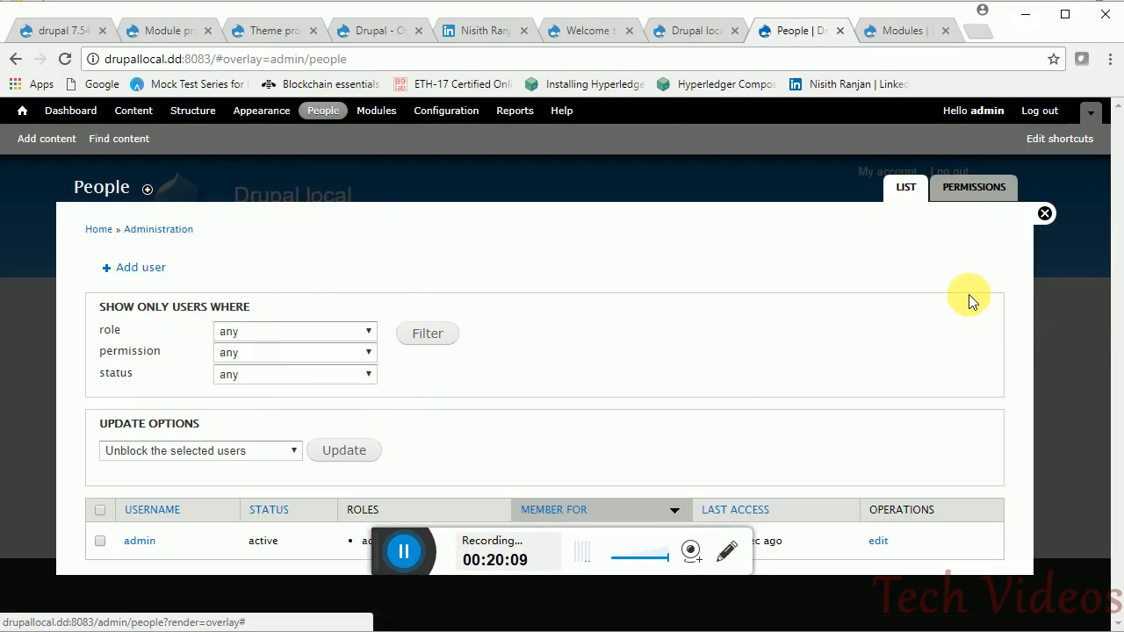
left_click(114, 451)
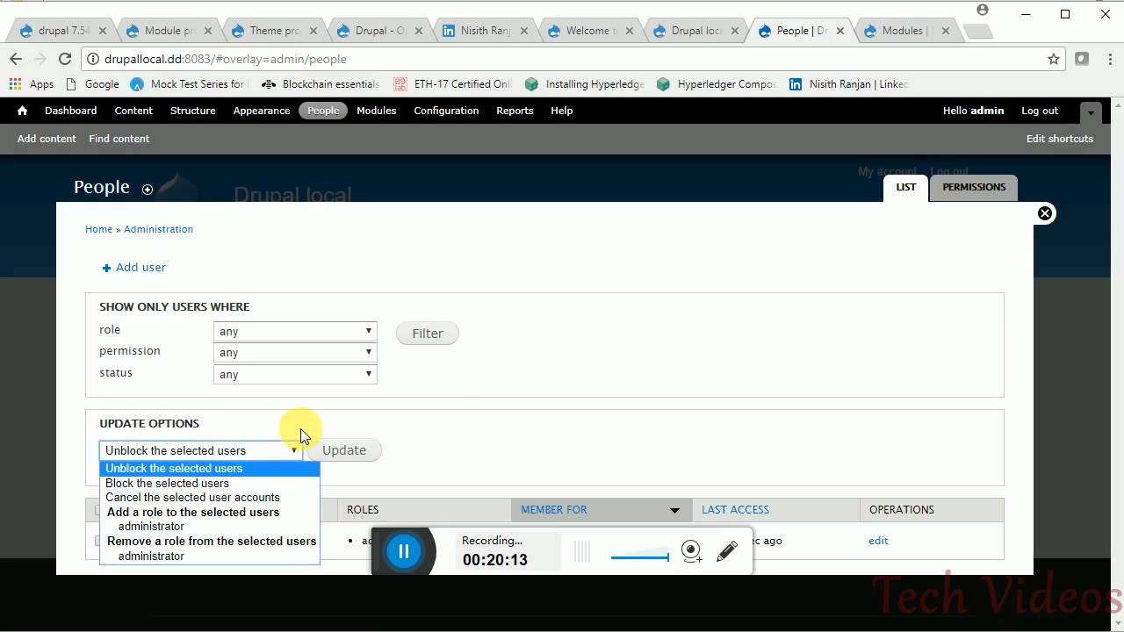
left_click(983, 189)
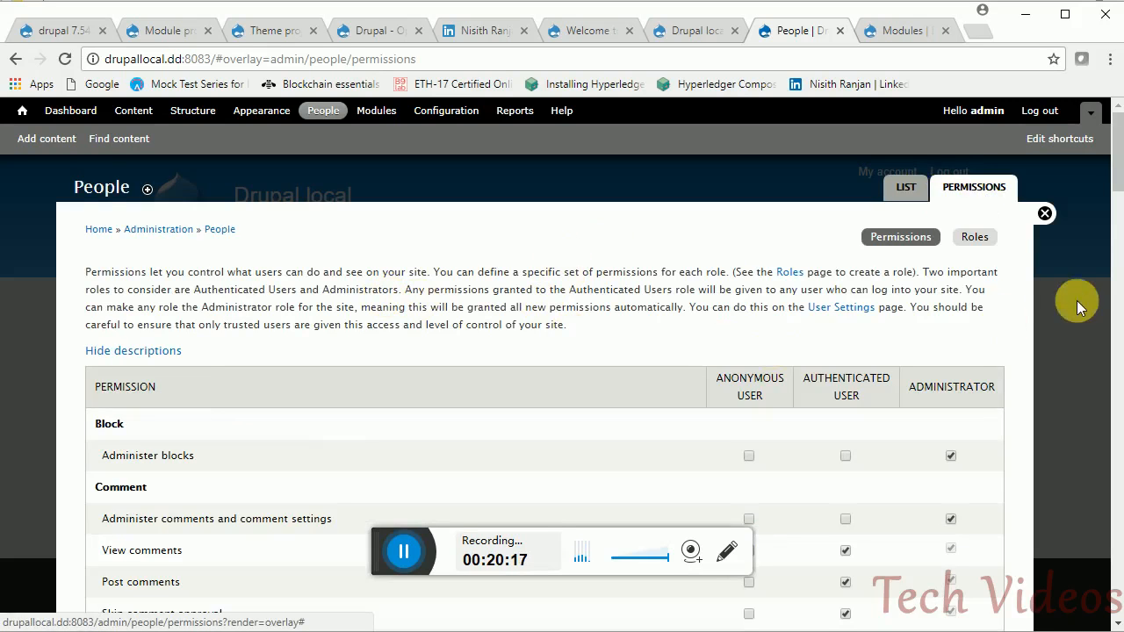
mouse_move(1118, 182)
left_mouse_down()
mouse_move(1097, 476)
mouse_move(1109, 163)
left_mouse_up()
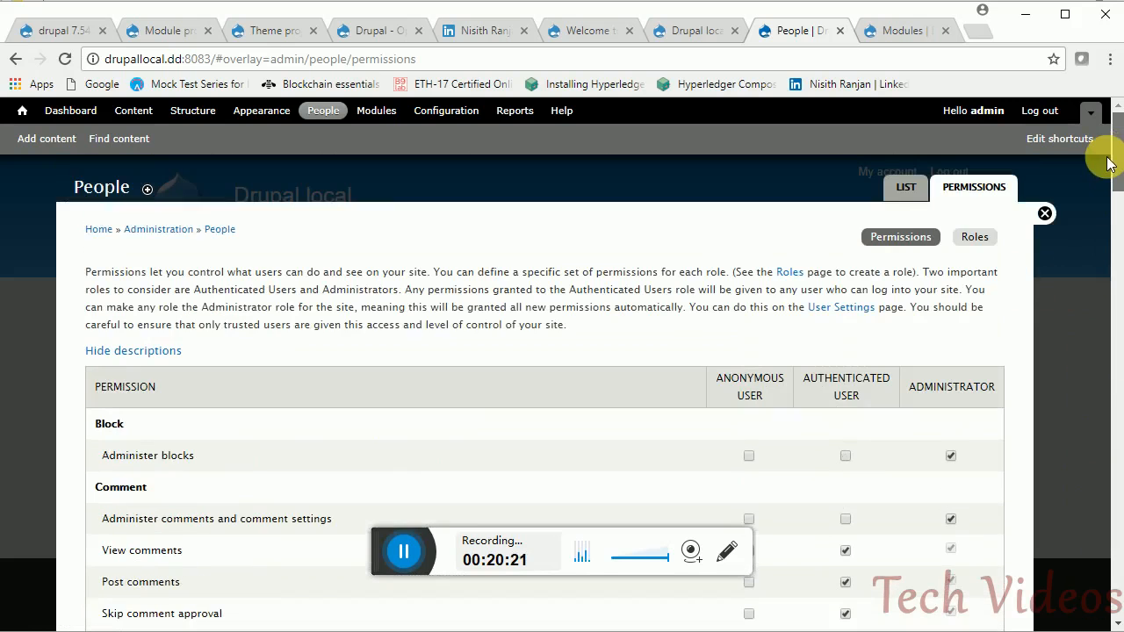
left_click(904, 187)
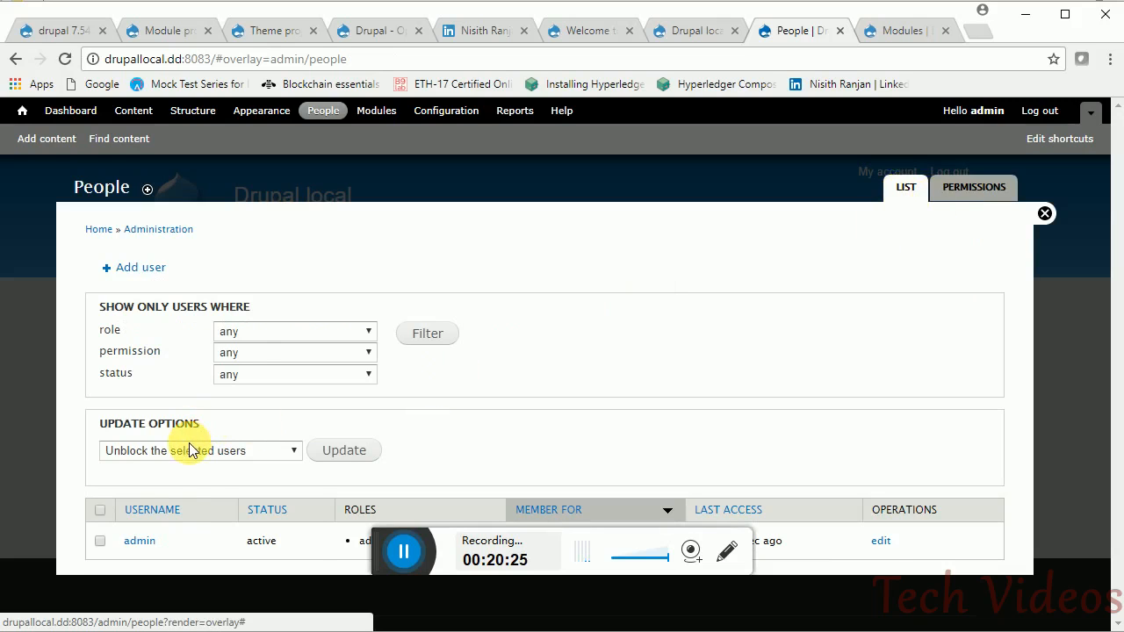
left_click(190, 450)
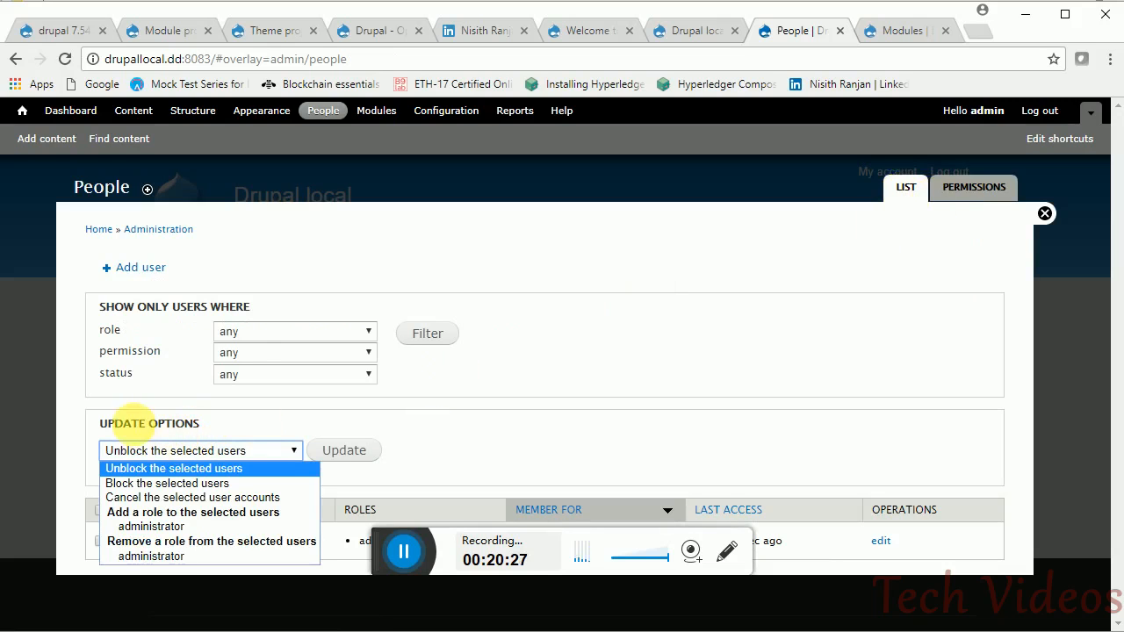
left_click(107, 404)
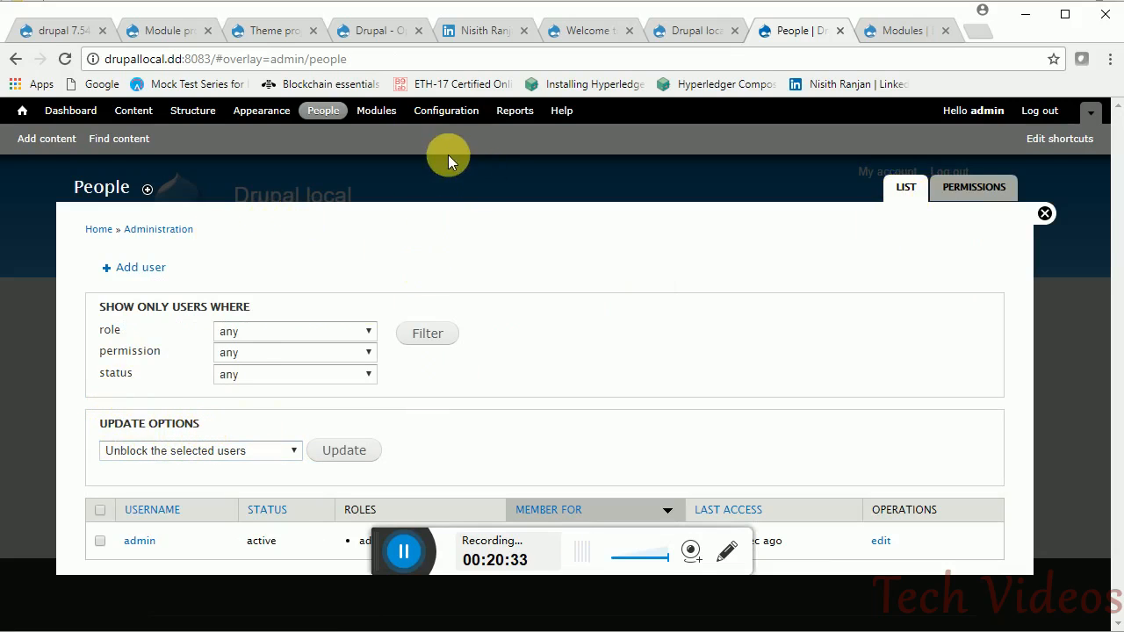
left_click(402, 553)
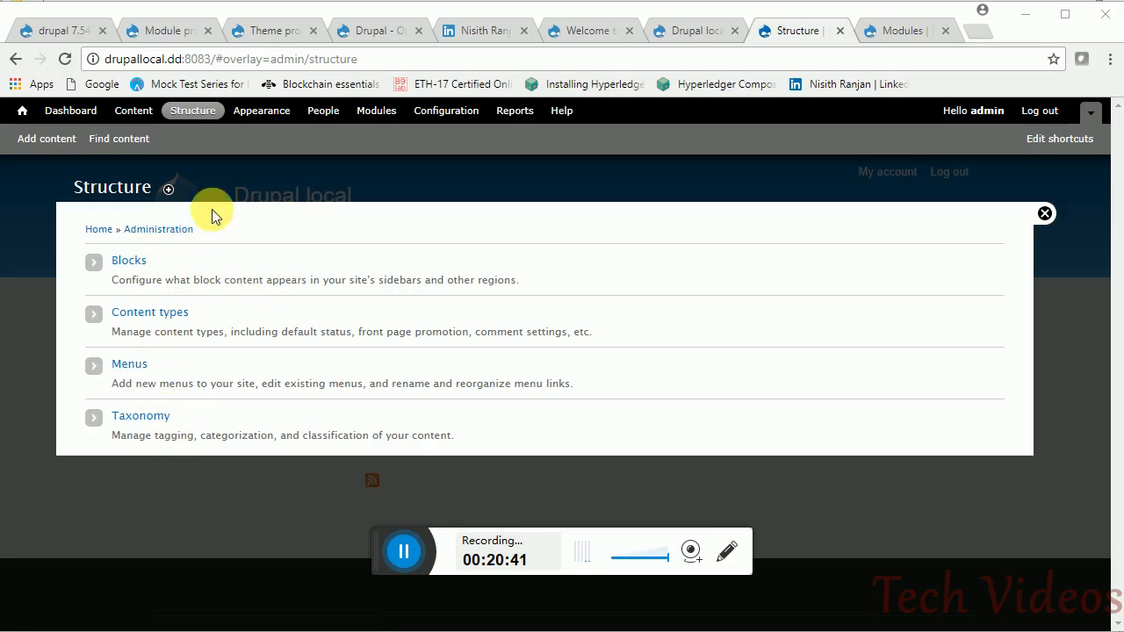
- Go to Content types and choose 'manage fields' on the Article row
left_click(179, 315)
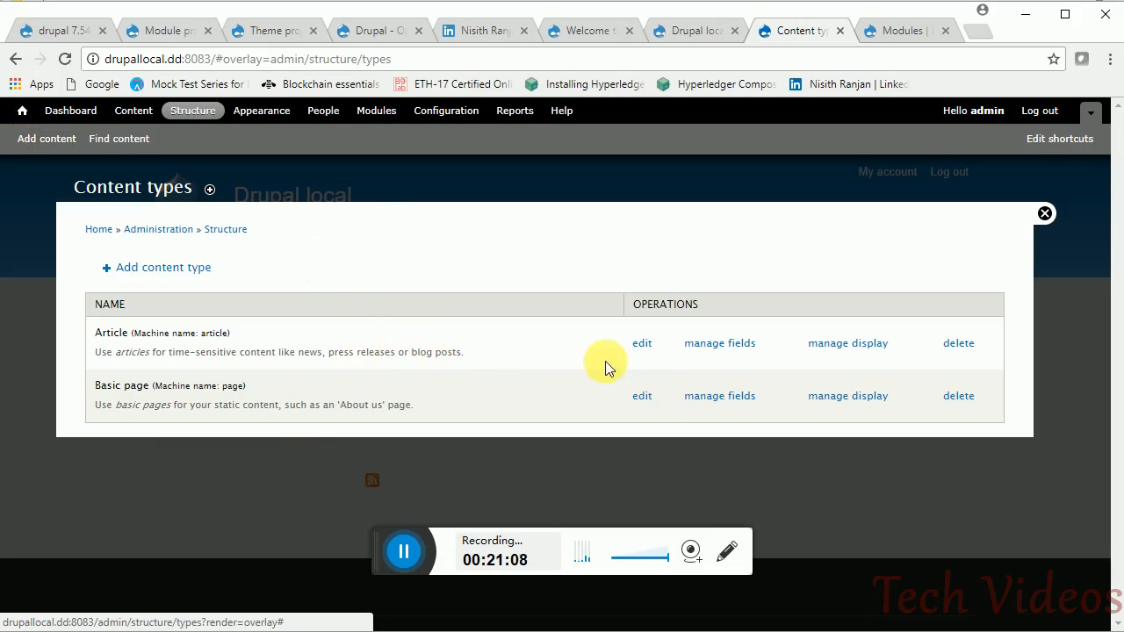
left_click(721, 354)
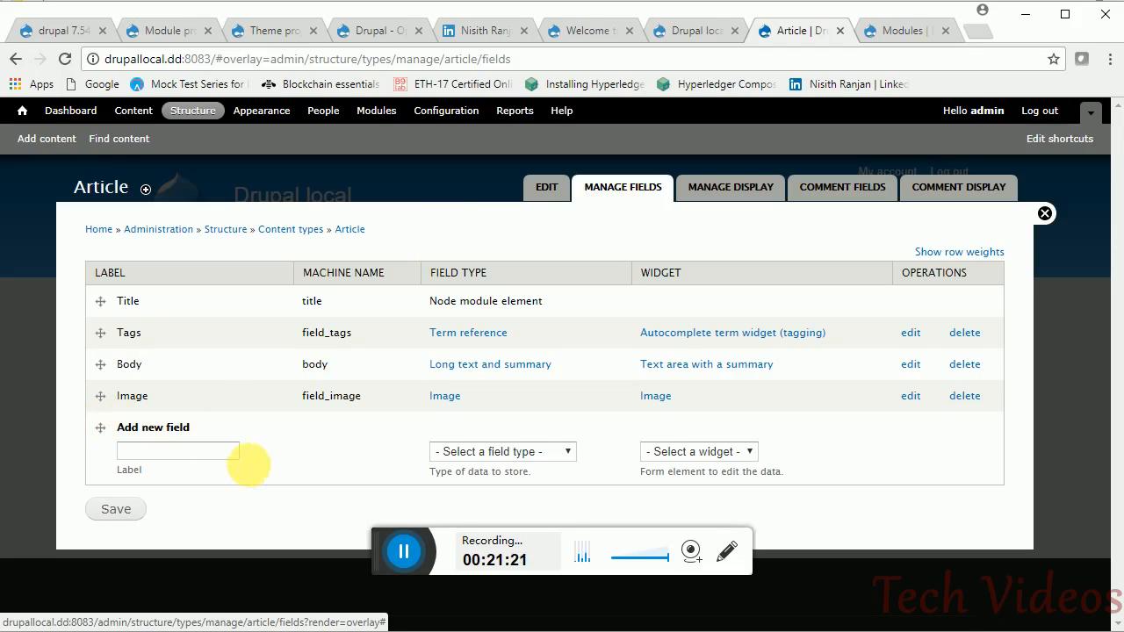
- Set the new Article field to List (text) with the Check boxes/radio buttons widget, then view Manage display
left_click(536, 454)
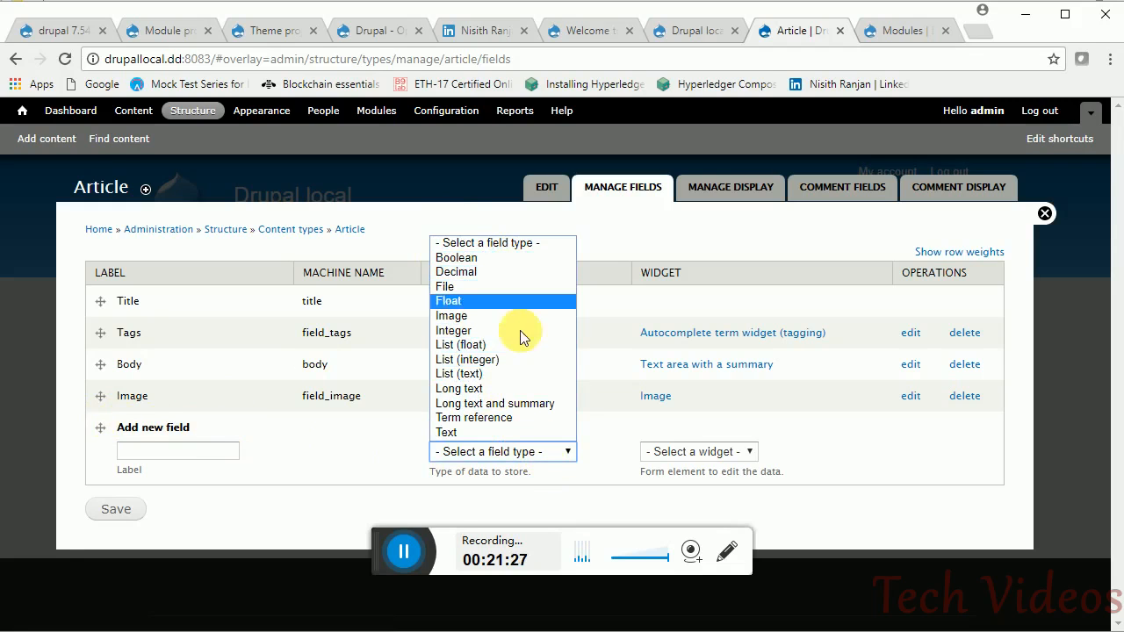
left_click(707, 453)
left_click(499, 453)
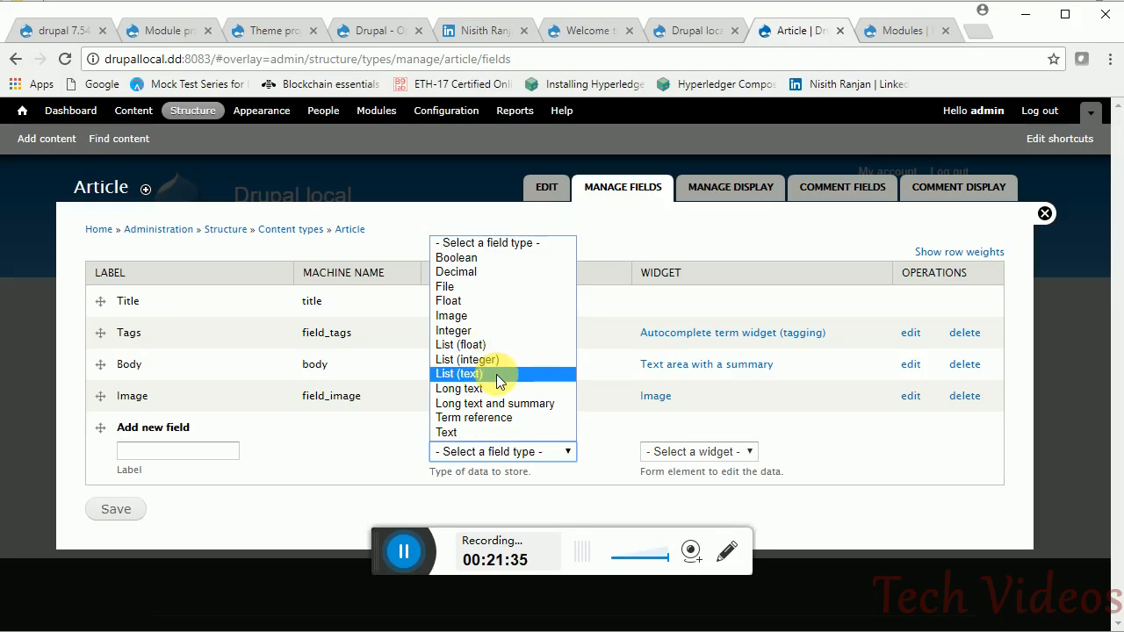
left_click(496, 374)
left_click(757, 458)
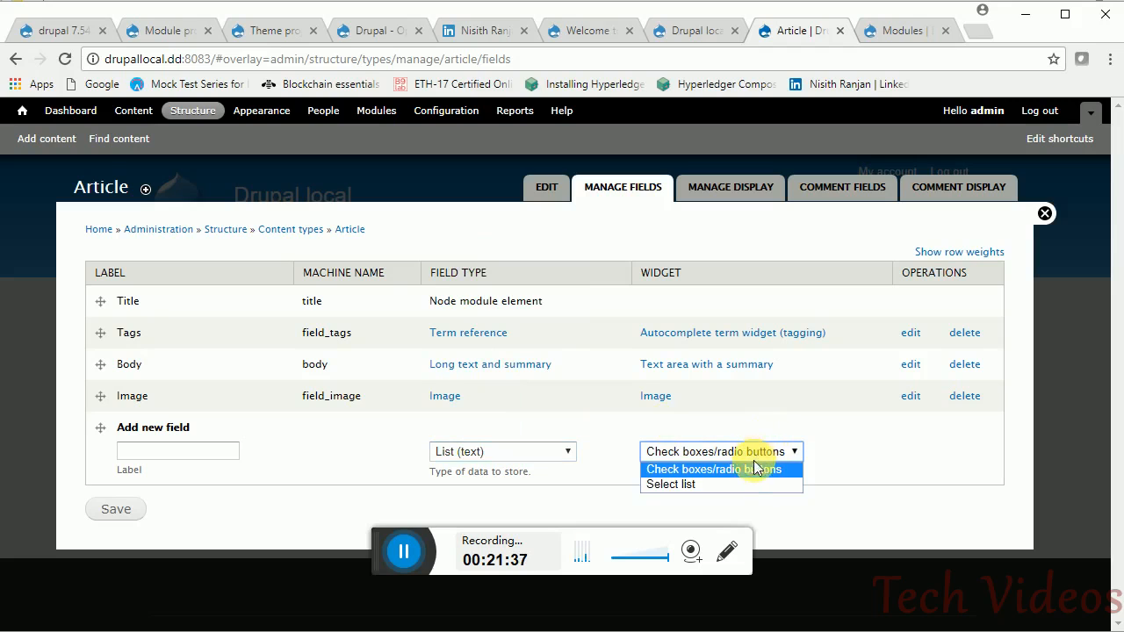
left_click(838, 460)
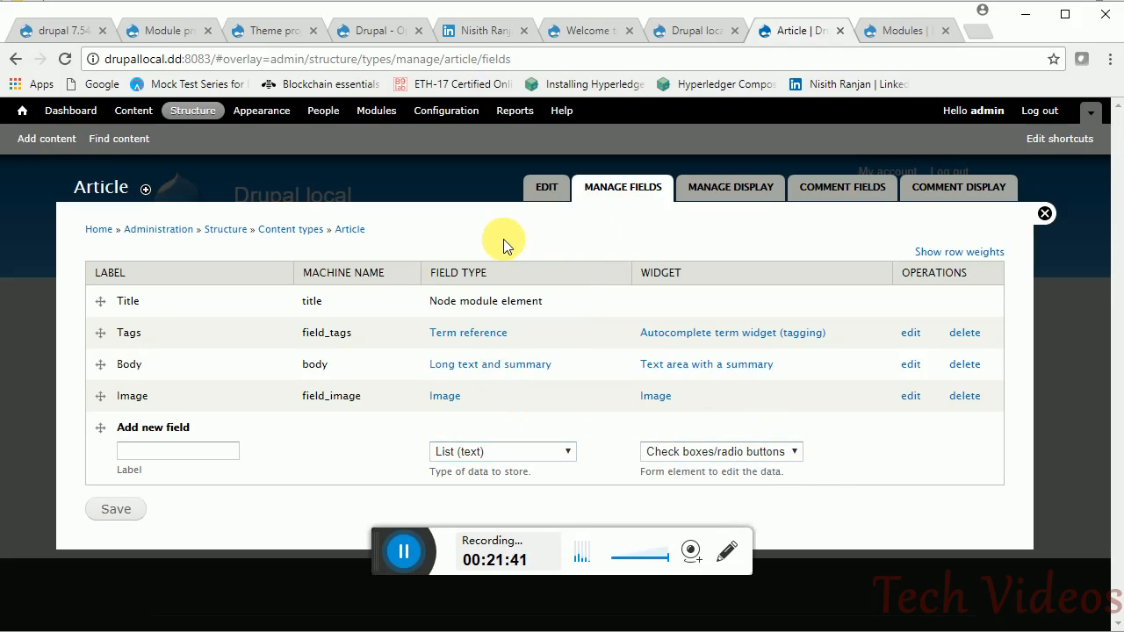
left_click(549, 449)
left_click(603, 451)
left_click(738, 194)
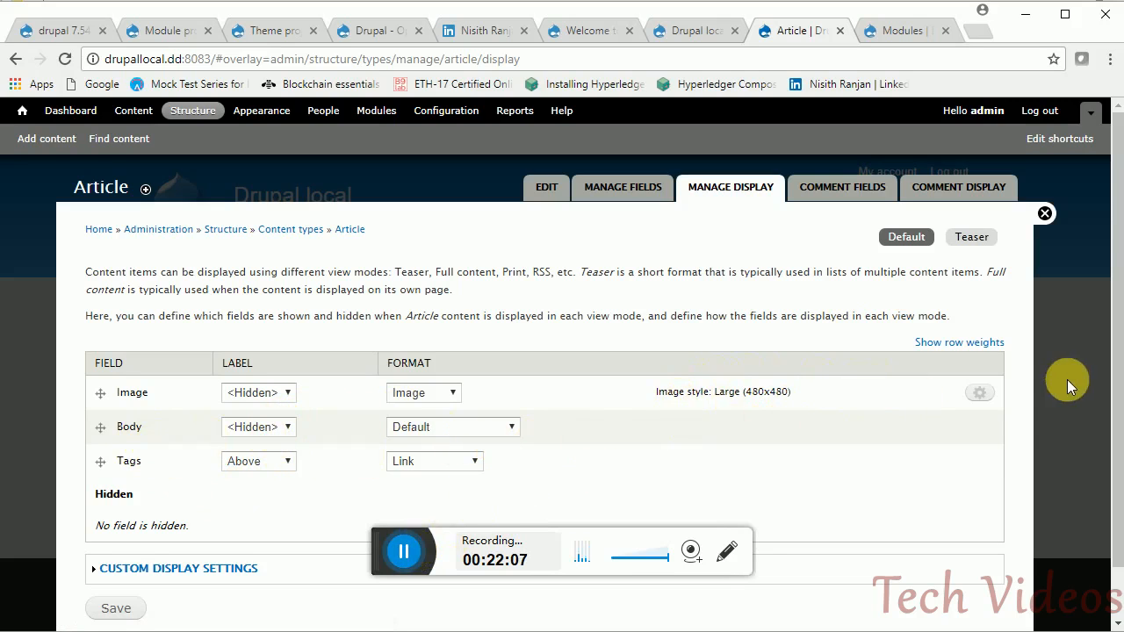
- Check the Article Image field's style options, keep Large (480x480), and close the Manage display overlay
left_click(980, 392)
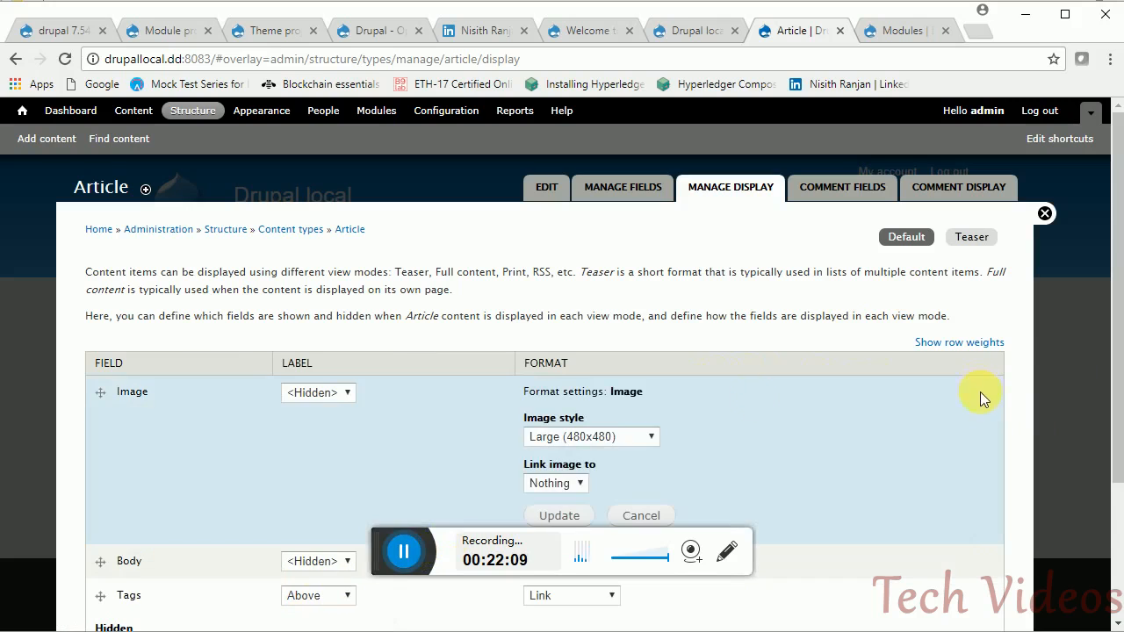
left_click(615, 436)
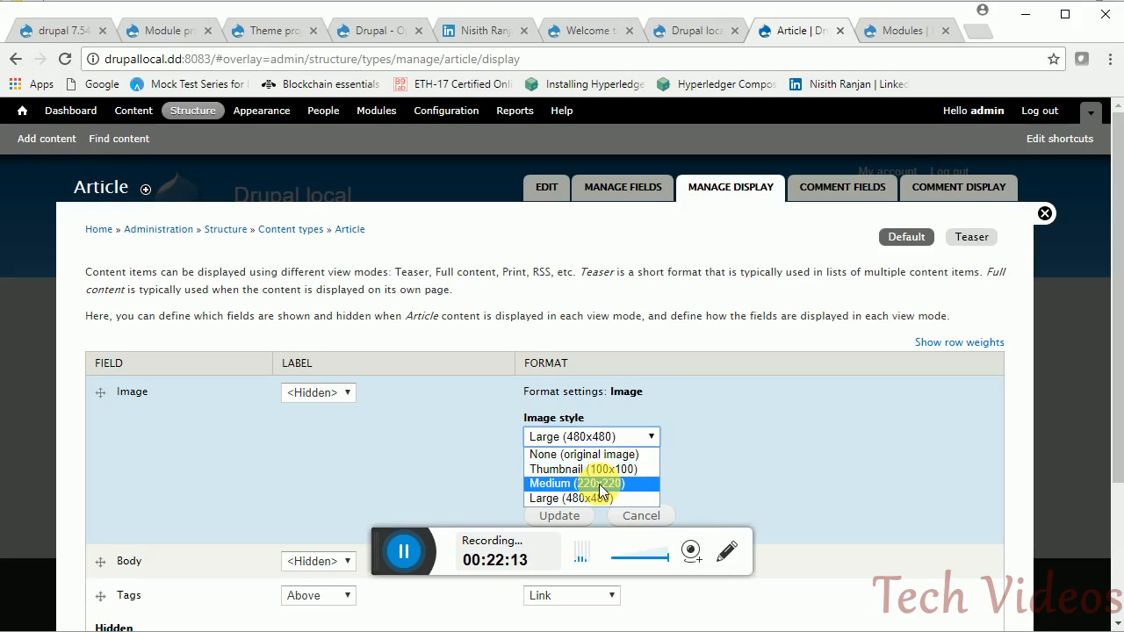
left_click(669, 327)
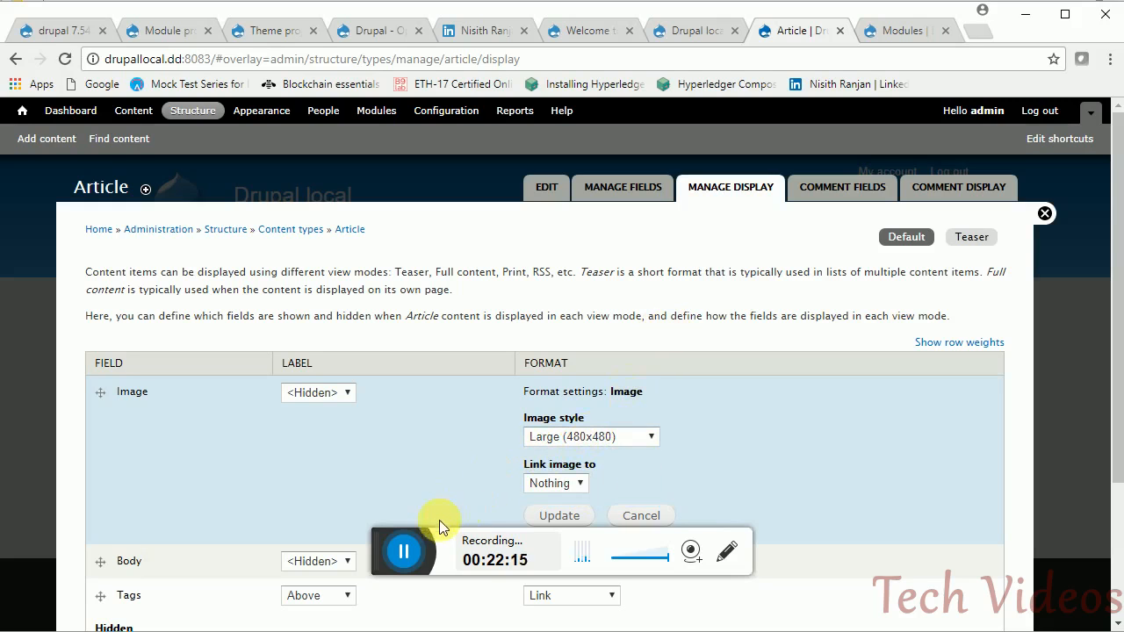
left_click(366, 557)
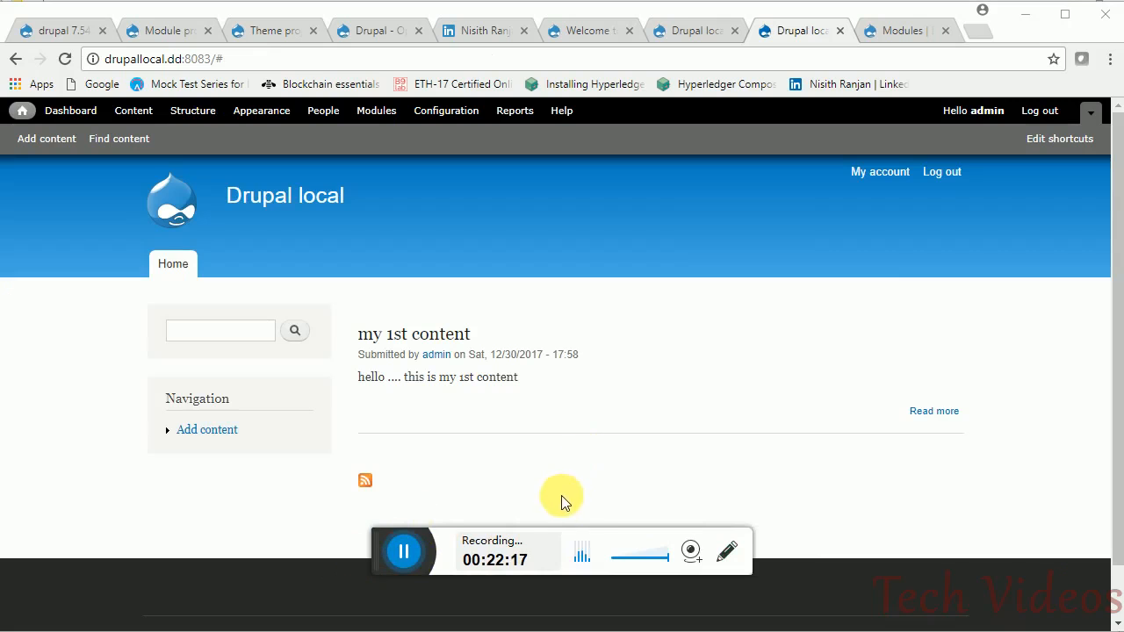